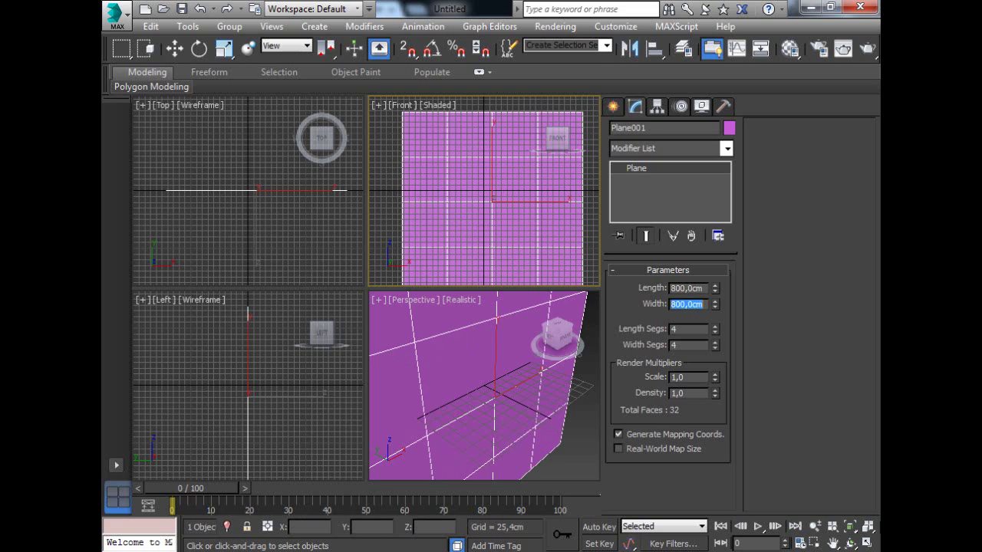
- Draw a second plane about 787 cm long and 753 cm wide in the Left view, starting at the existing plane's top edge
click(869, 527)
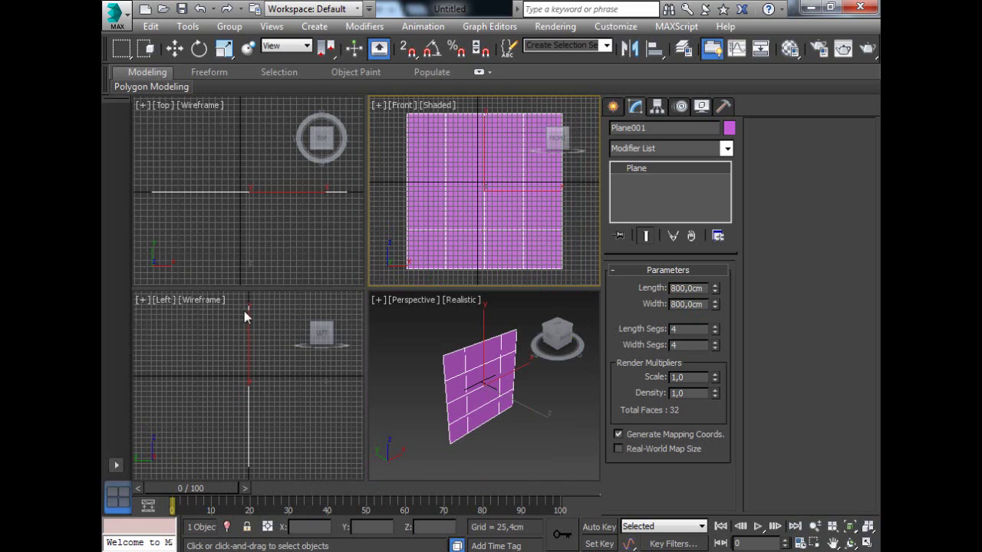
click(614, 107)
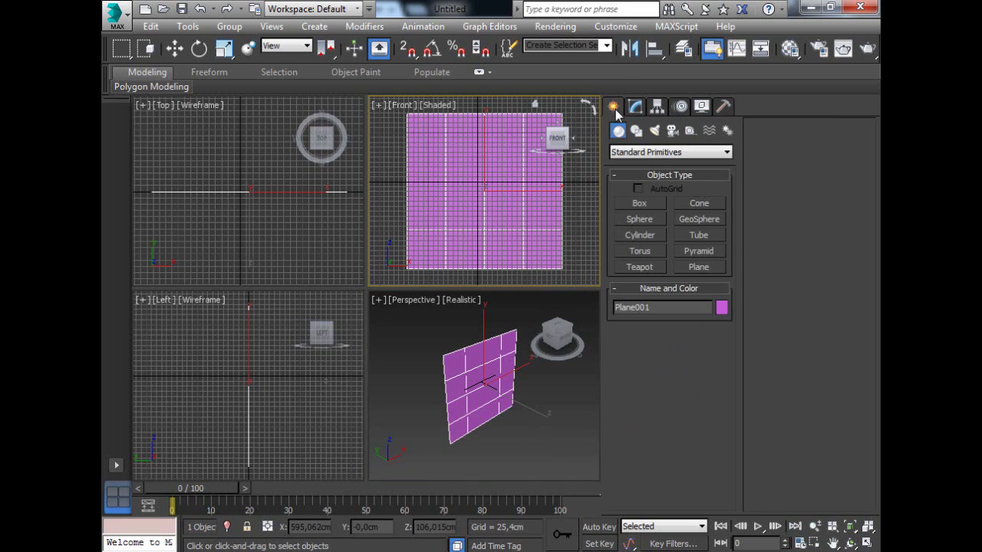
click(696, 267)
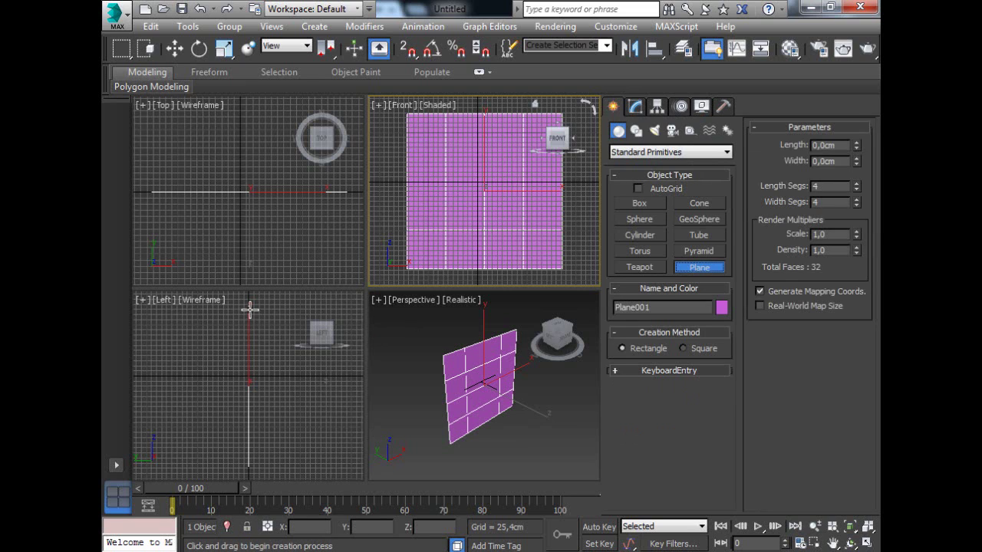
drag(249, 307, 404, 467)
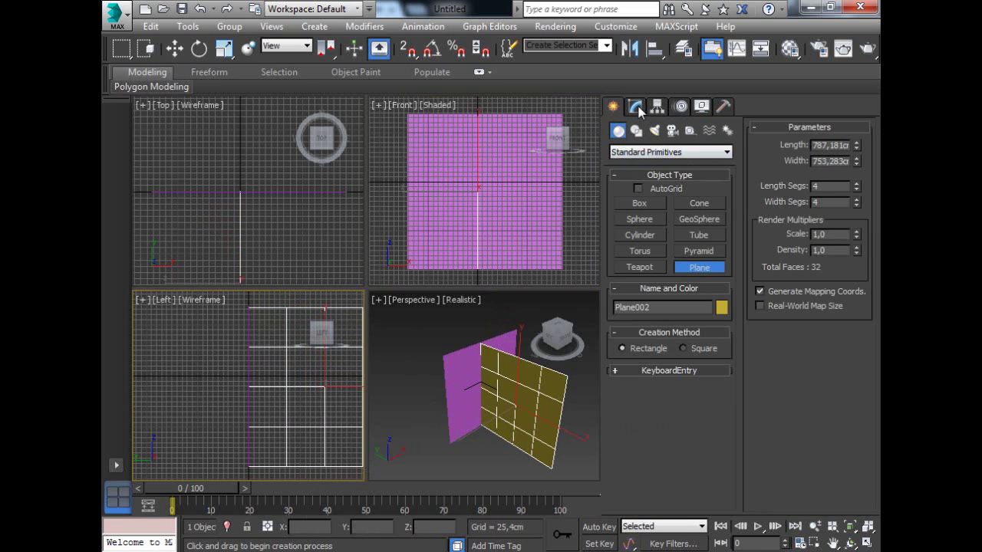
- Set the new plane's length and width to 800 cm each
click(638, 107)
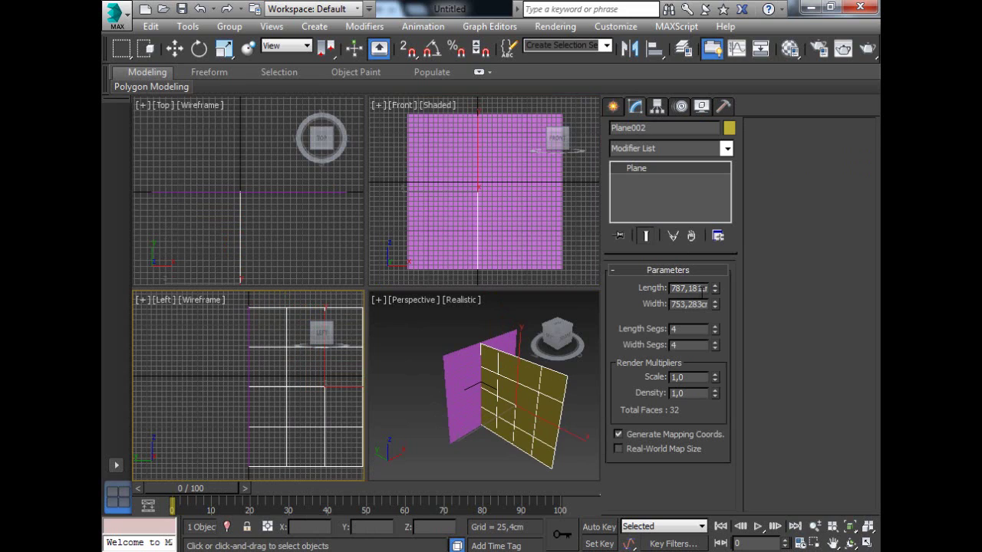
drag(700, 289, 672, 289)
text(800cm)
key(Return)
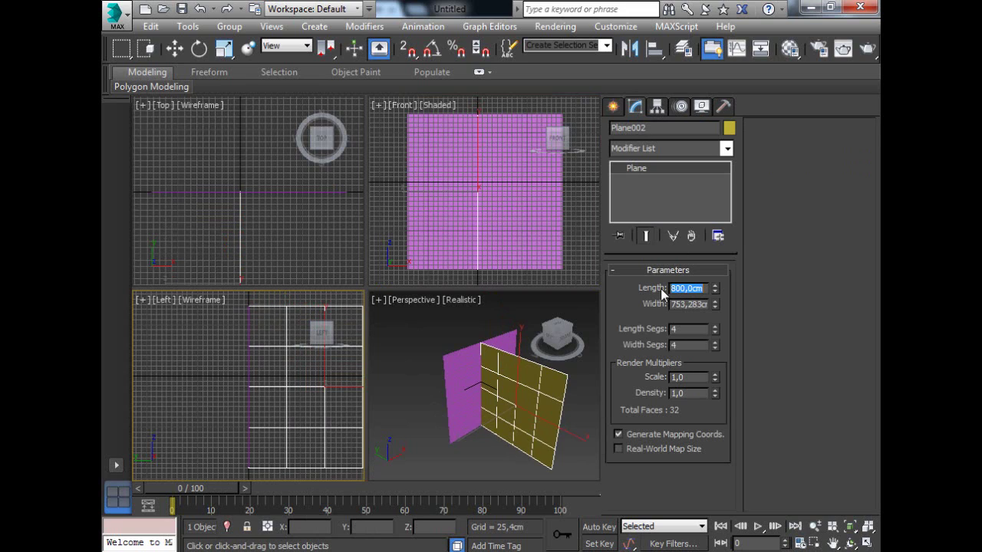
drag(704, 303, 646, 304)
text(800,0cm)
key(Return)
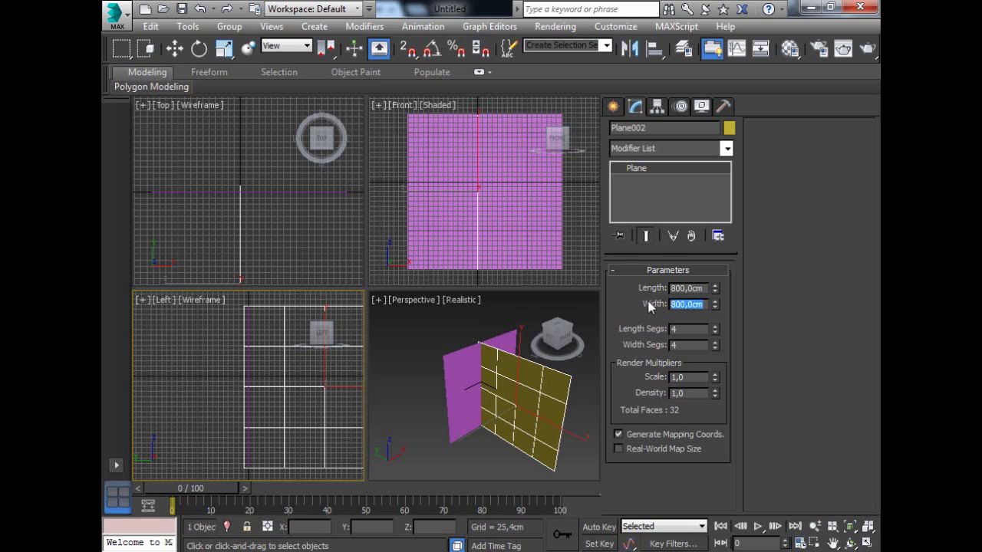
- Align the second plane to the first plane in X, Y and Z position, center to center
click(654, 48)
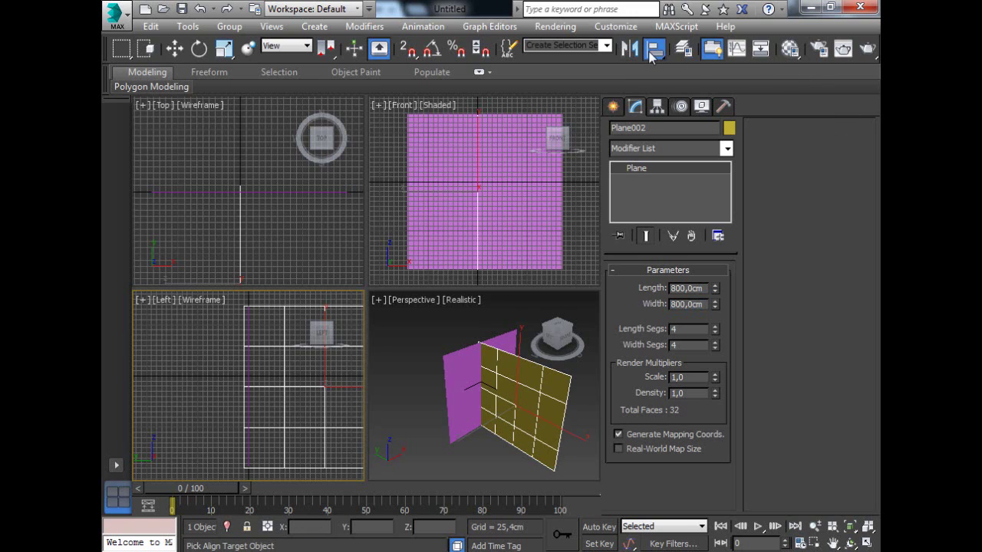
click(457, 362)
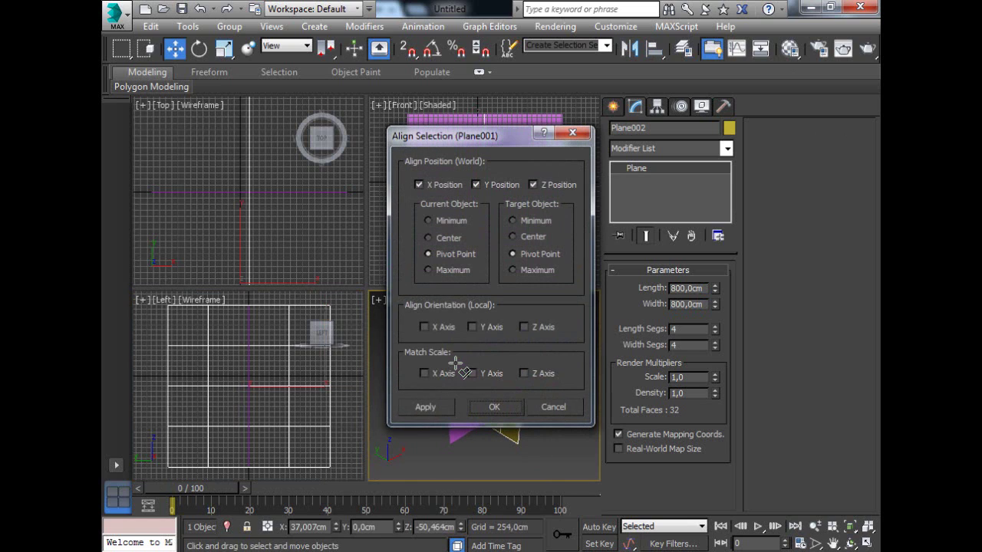
click(447, 238)
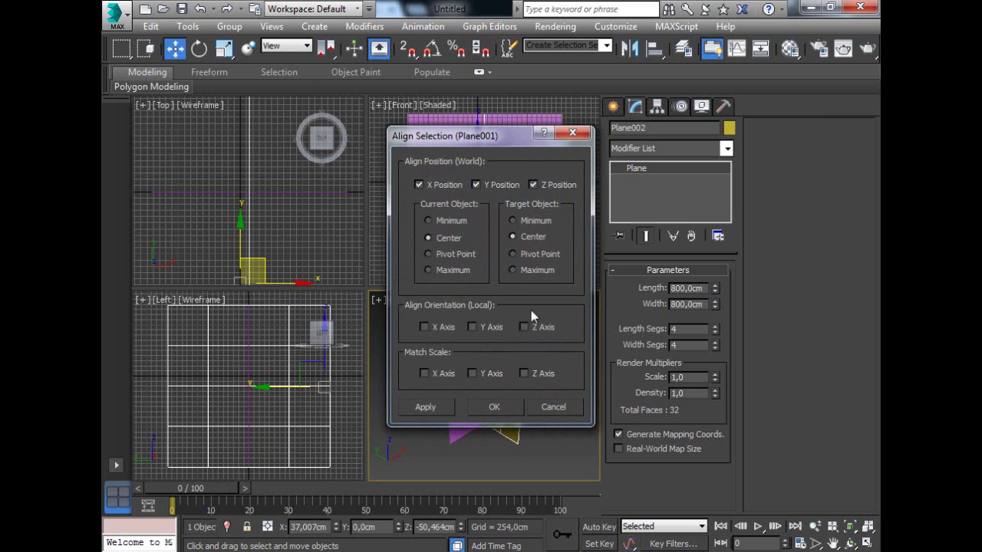
click(500, 408)
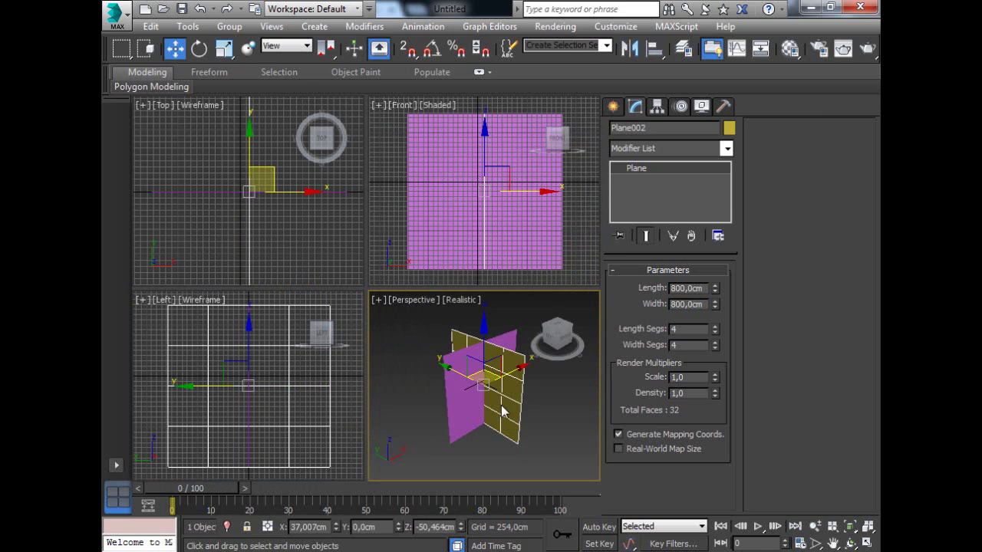
- Select the front-facing plane and assign NVIDIA mental ray as the production renderer
click(447, 253)
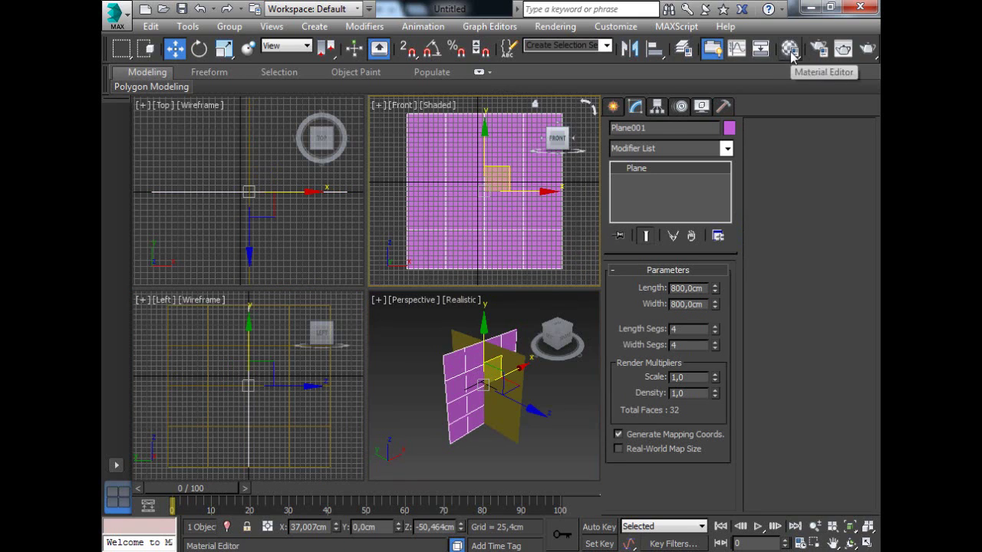
click(819, 49)
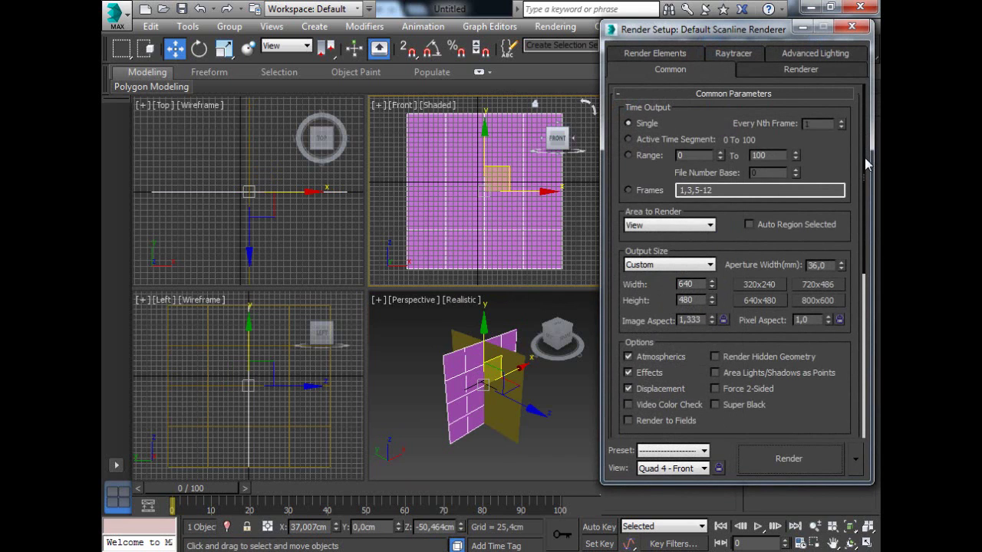
drag(864, 209, 877, 410)
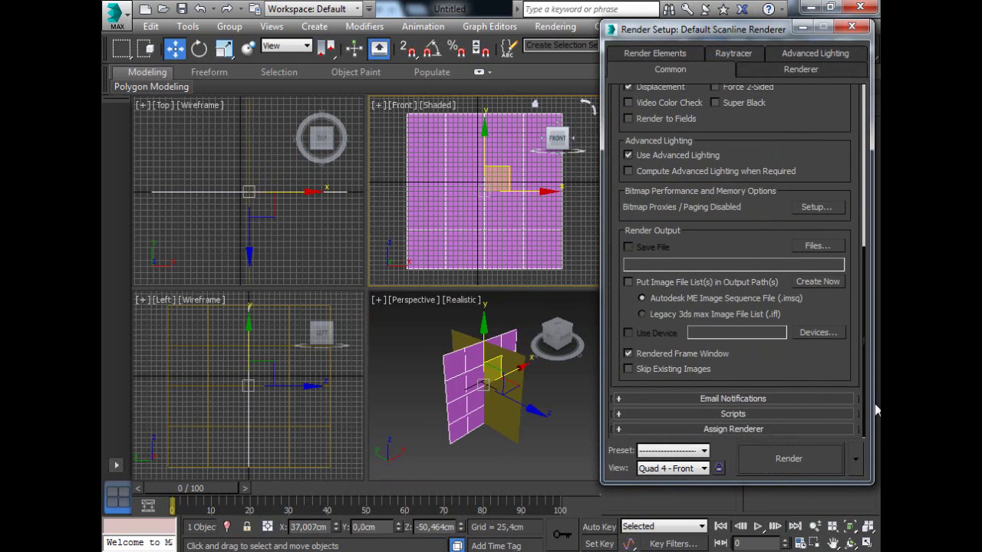
click(776, 428)
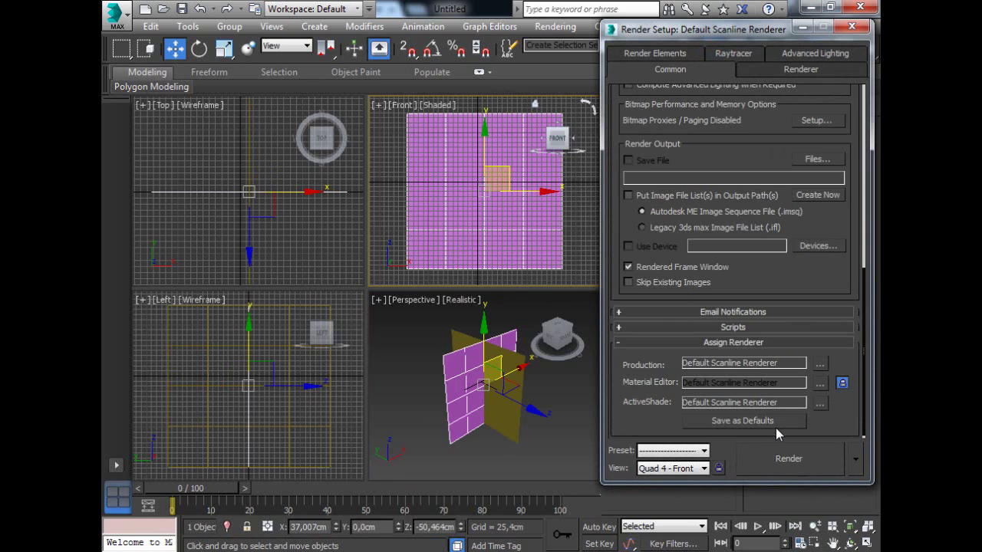
click(823, 369)
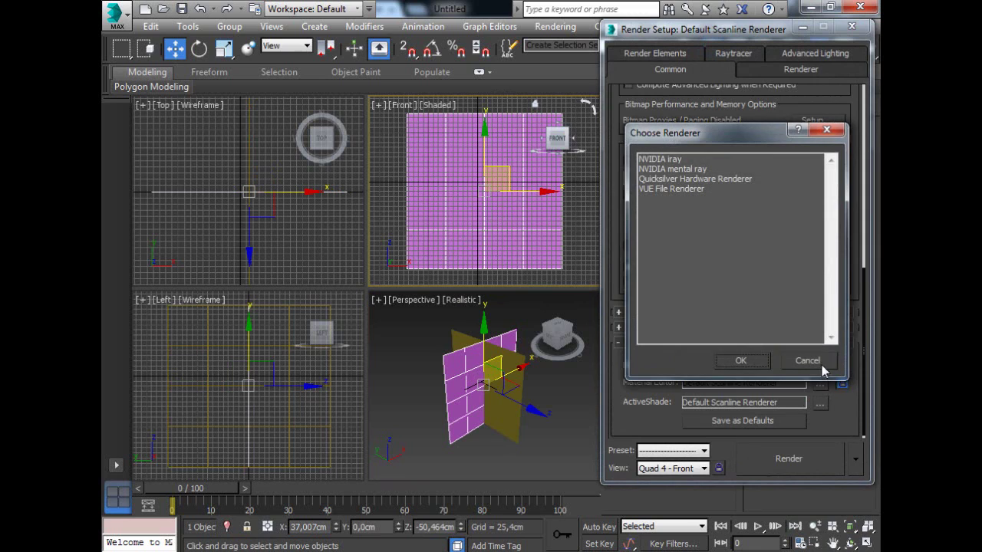
click(703, 170)
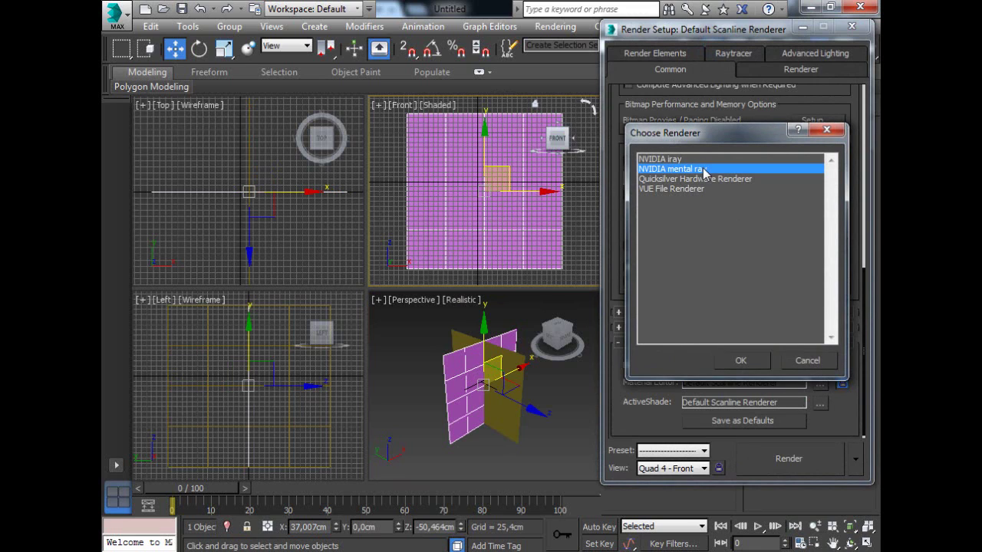
click(738, 362)
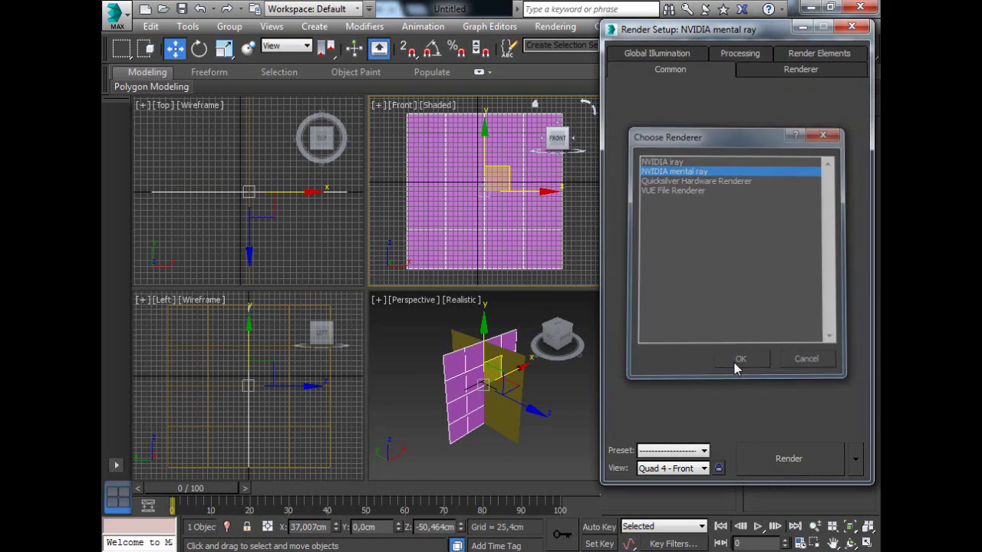
click(852, 27)
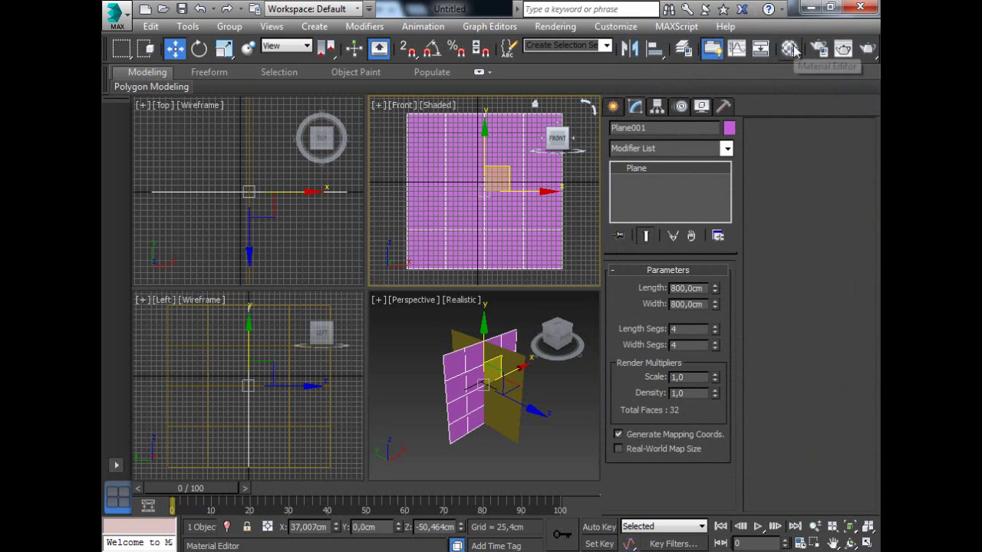
- Change the first material slot's type to the mental ray Arch & Design material
click(790, 49)
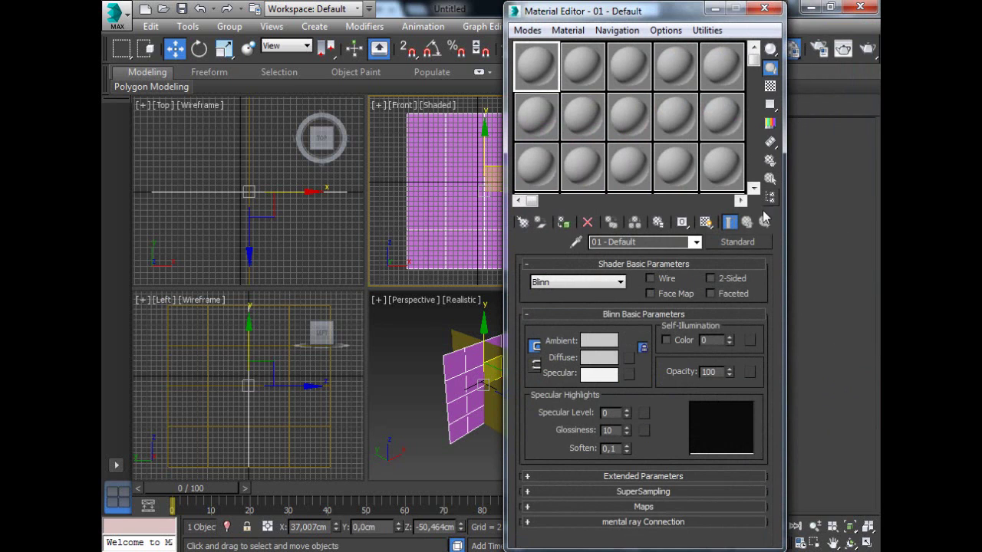
click(738, 243)
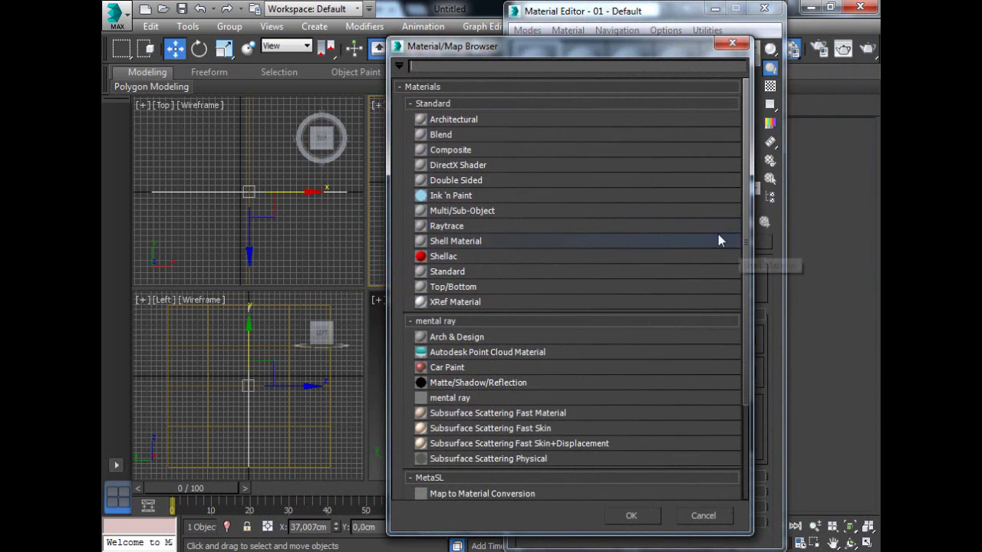
click(480, 339)
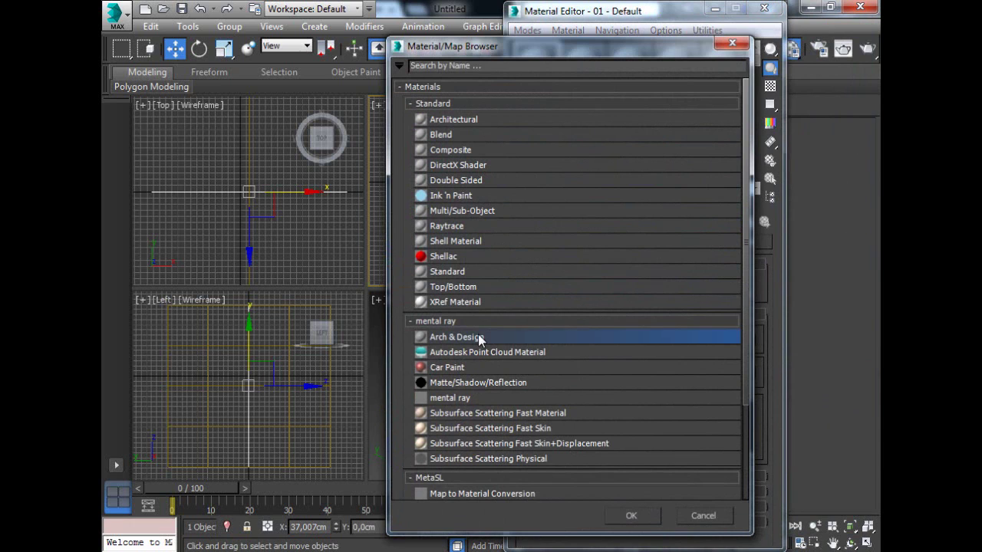
click(631, 516)
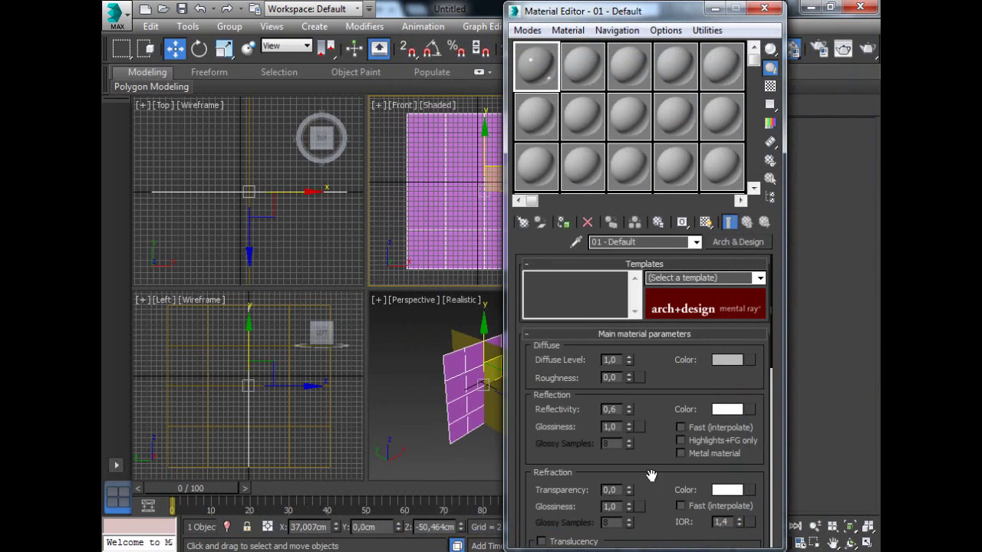
- Load front.png from the Desktop as a Bitmap map for the material's diffuse color
click(750, 362)
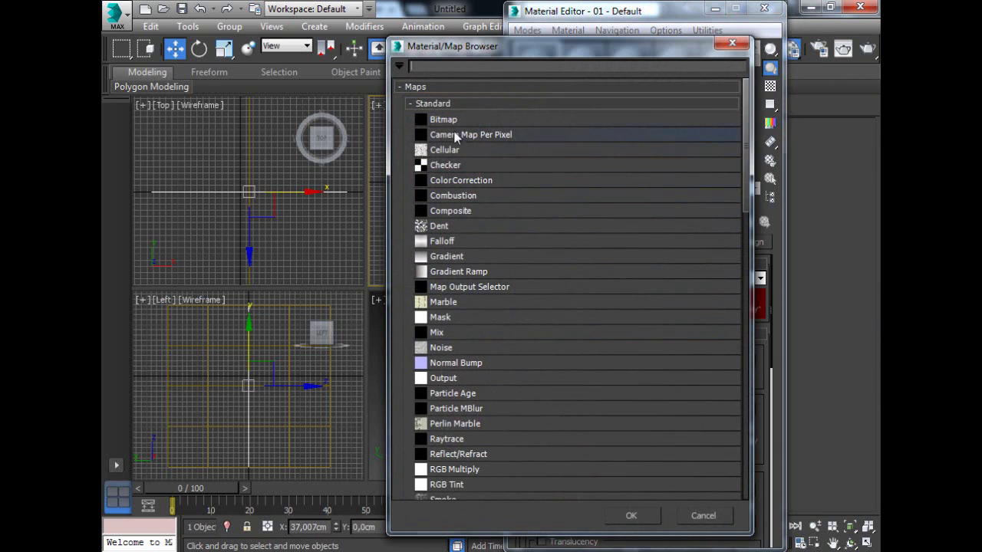
click(443, 121)
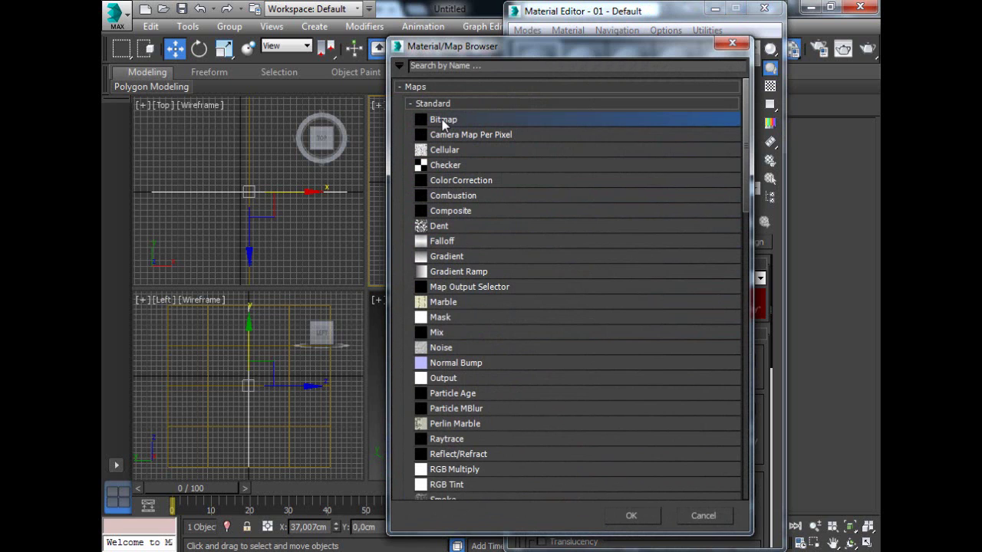
click(634, 518)
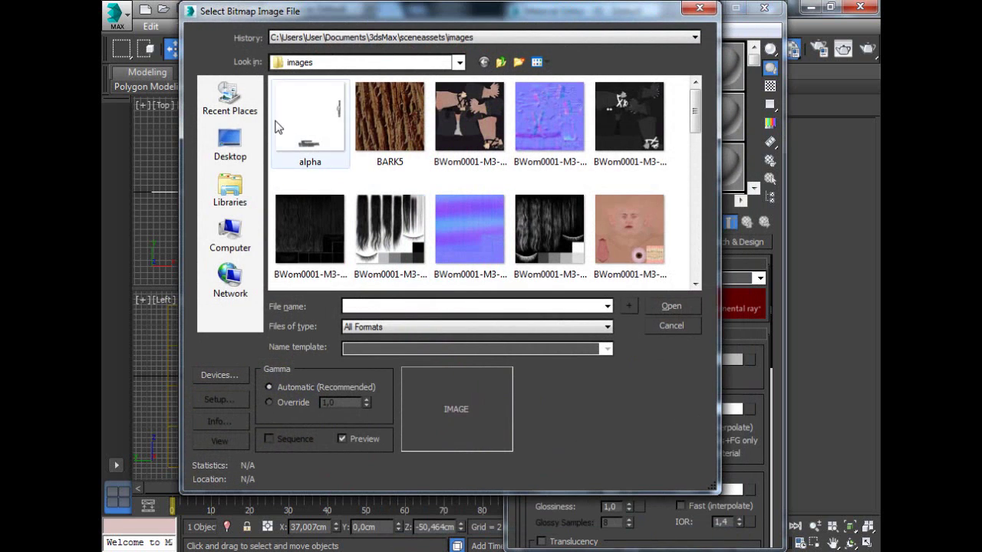
click(242, 142)
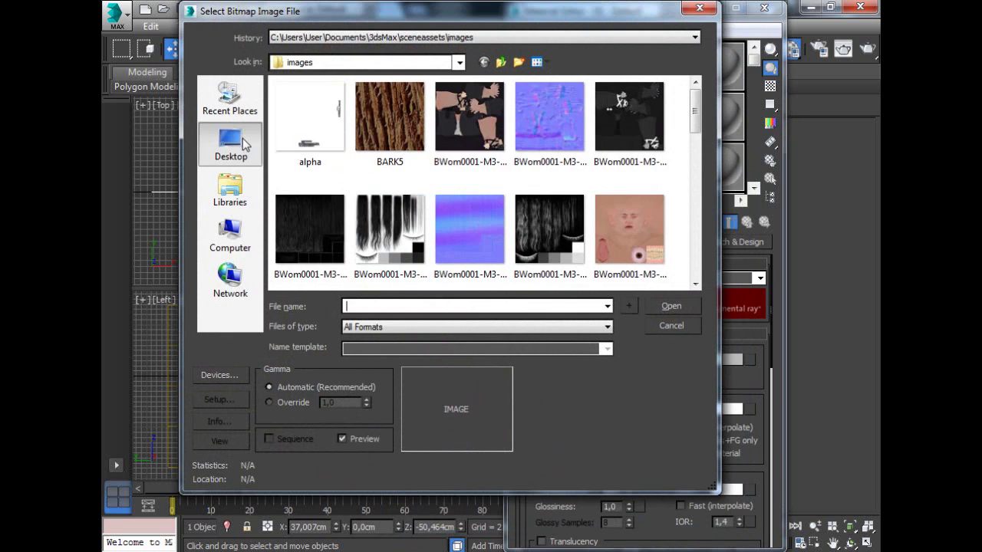
drag(697, 133, 703, 239)
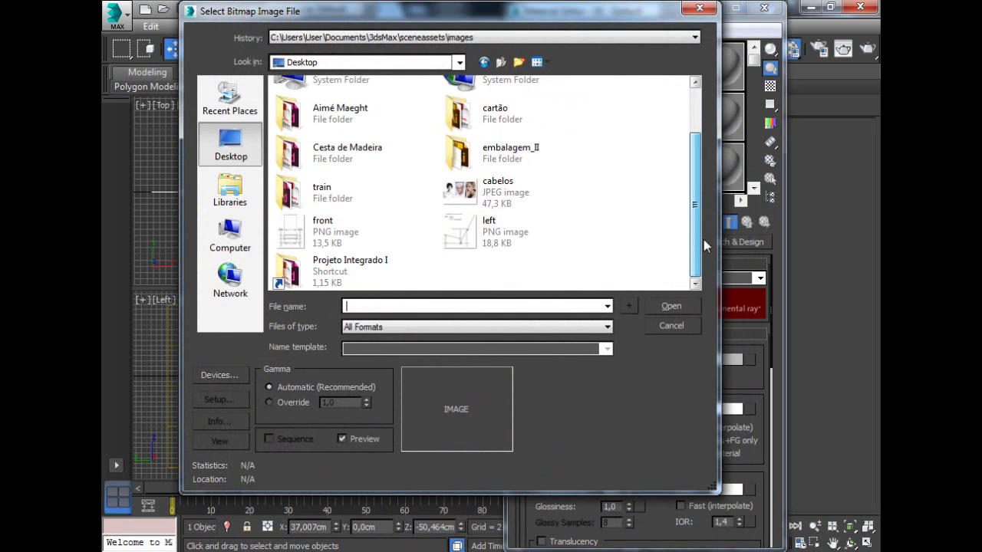
click(358, 234)
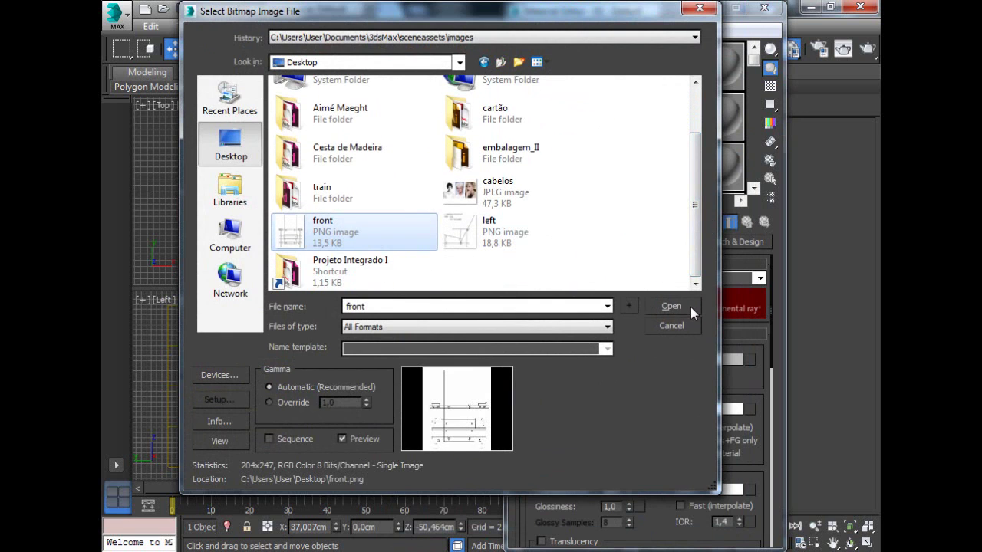
click(691, 307)
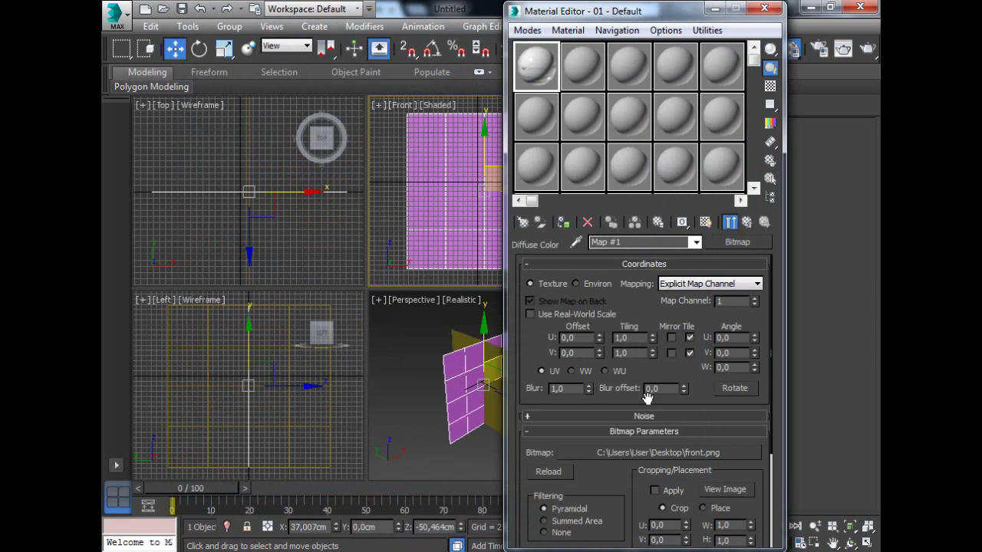
- Enable cropping for the front.png bitmap and check its crop region in the image preview
click(655, 491)
click(721, 489)
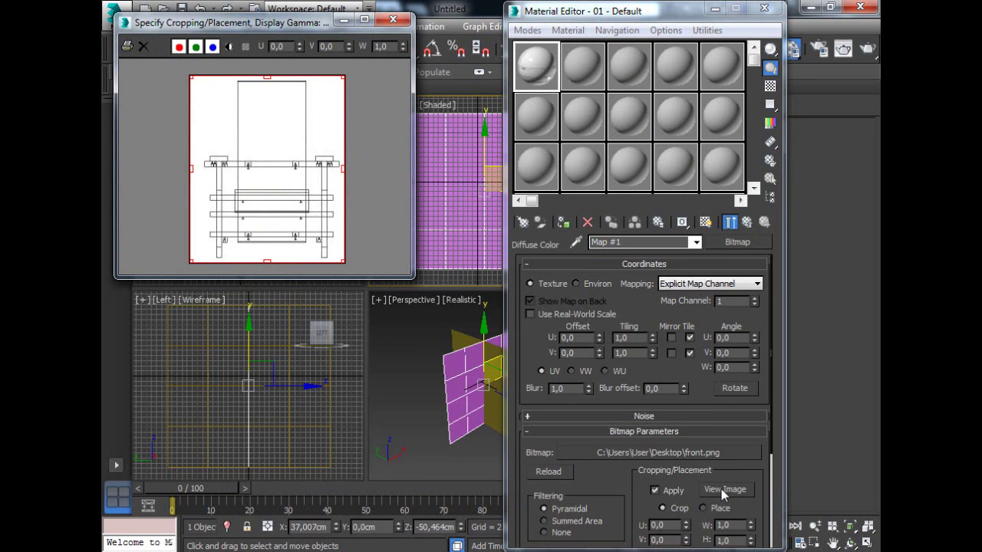
click(392, 21)
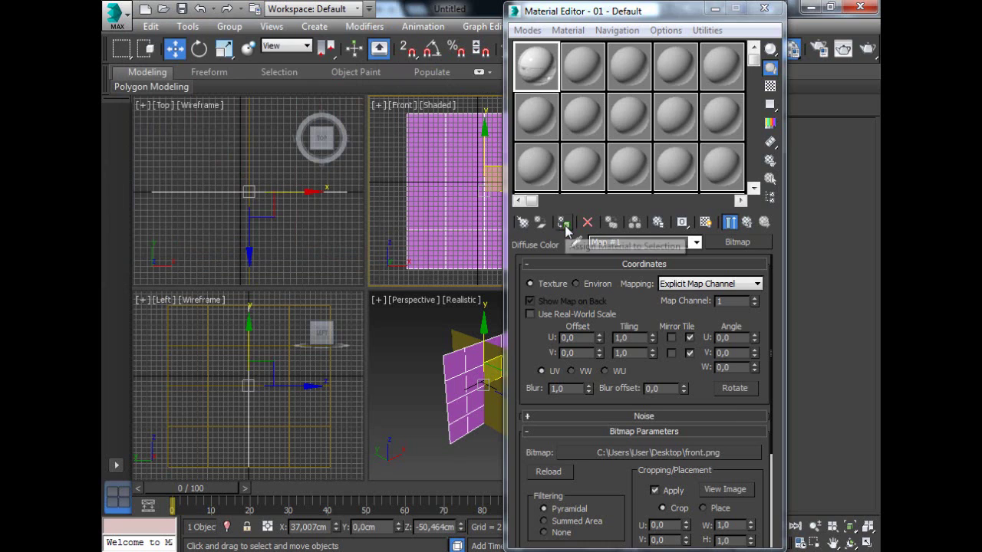
- Assign the front.png material to the selected plane, display it shaded in the viewports, and close the Material Editor
click(564, 224)
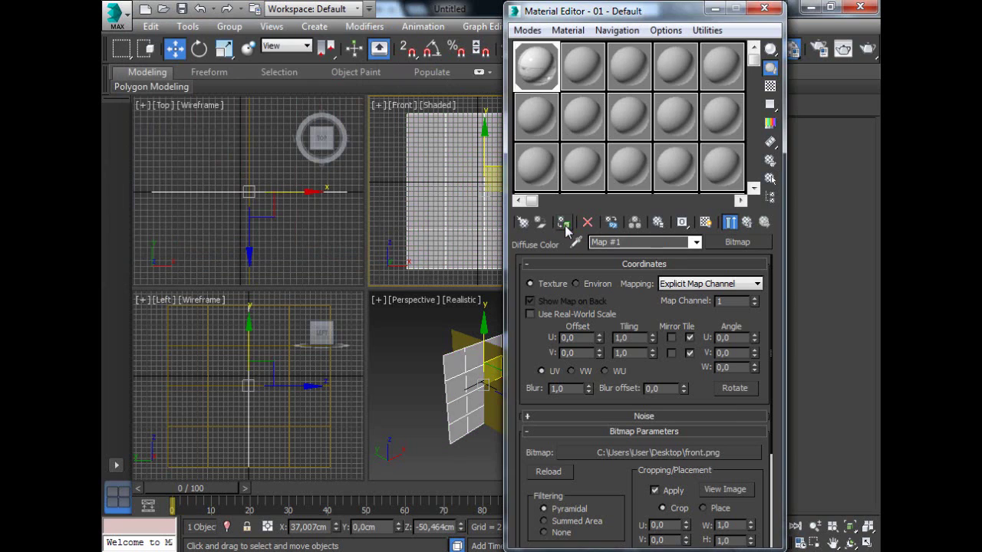
click(710, 227)
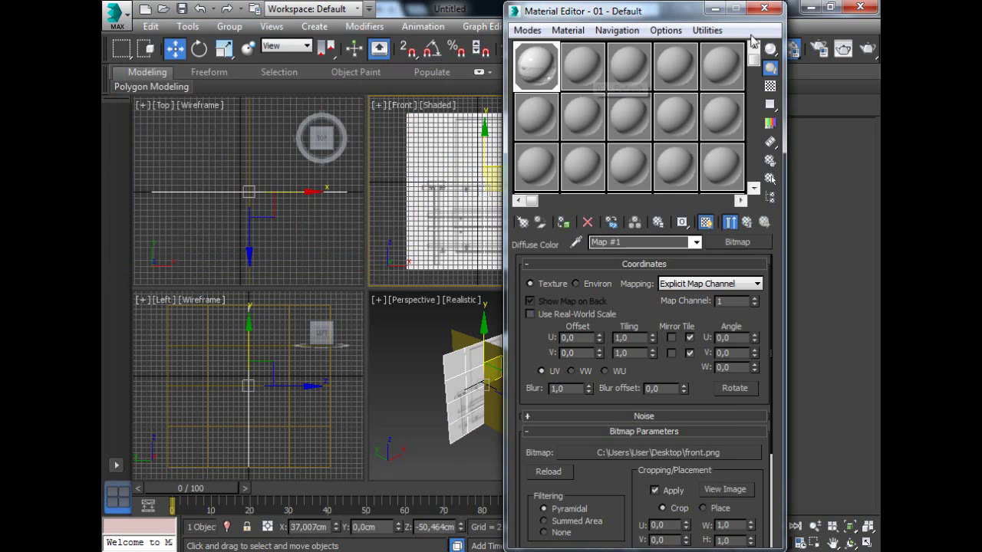
click(764, 8)
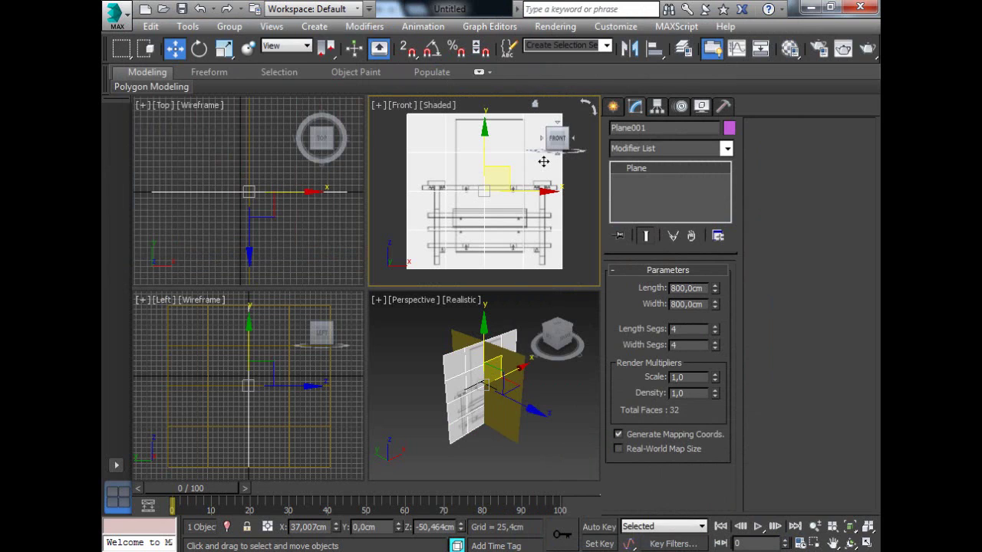
- Select the plane crossing the front.png plane and change the second material slot's type to mental ray Arch & Design
click(495, 407)
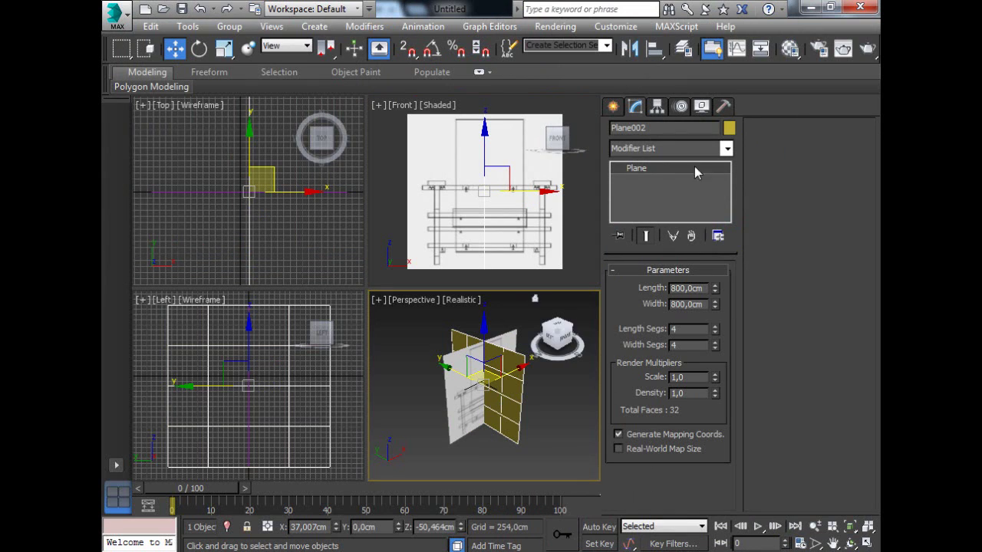
click(790, 49)
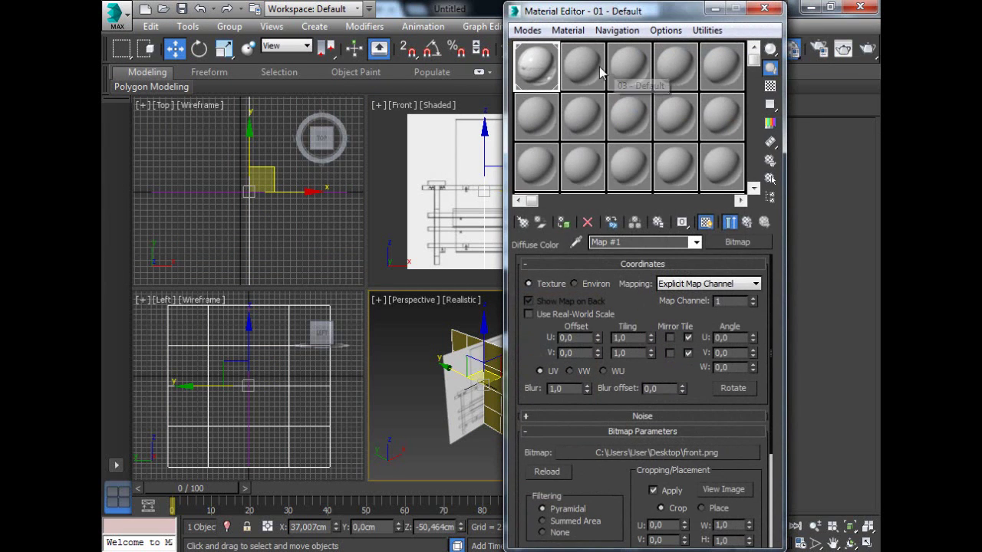
click(596, 73)
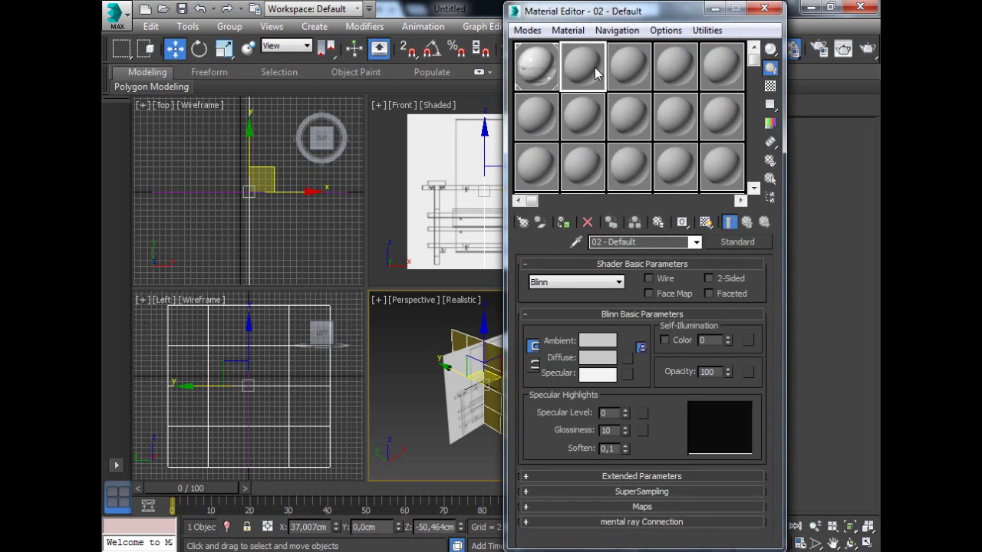
click(752, 241)
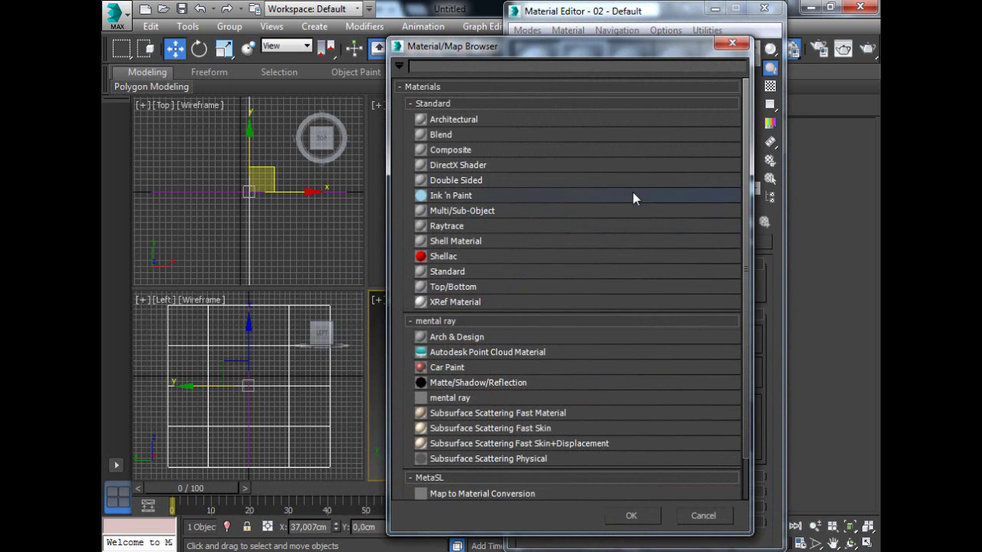
click(508, 336)
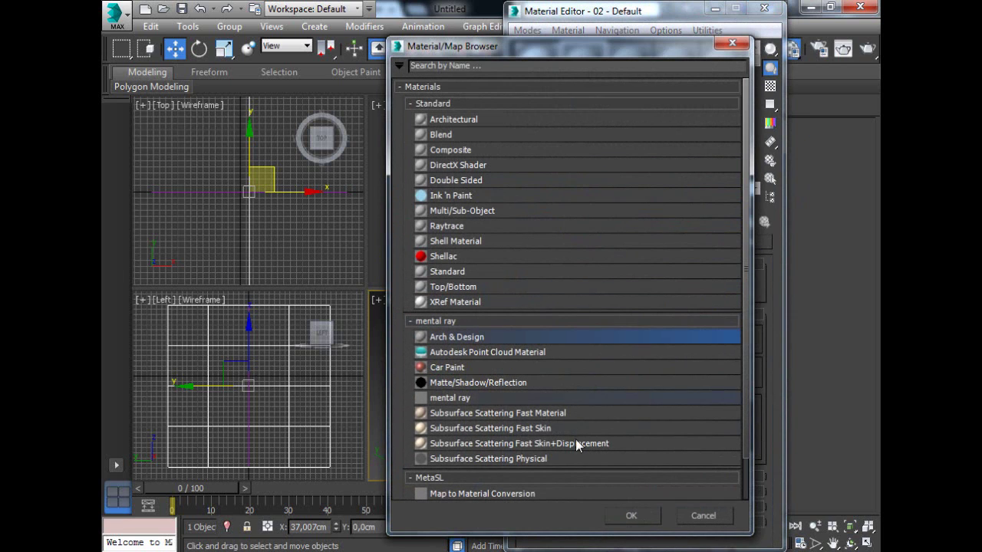
click(630, 516)
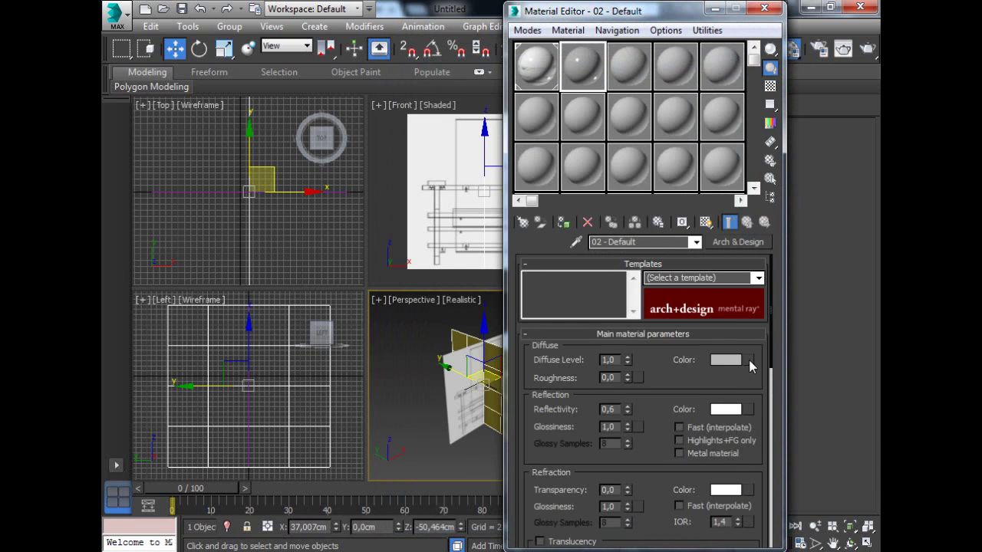
- Load left.png from the Desktop as a Bitmap map for the second material's diffuse color
click(751, 361)
click(501, 116)
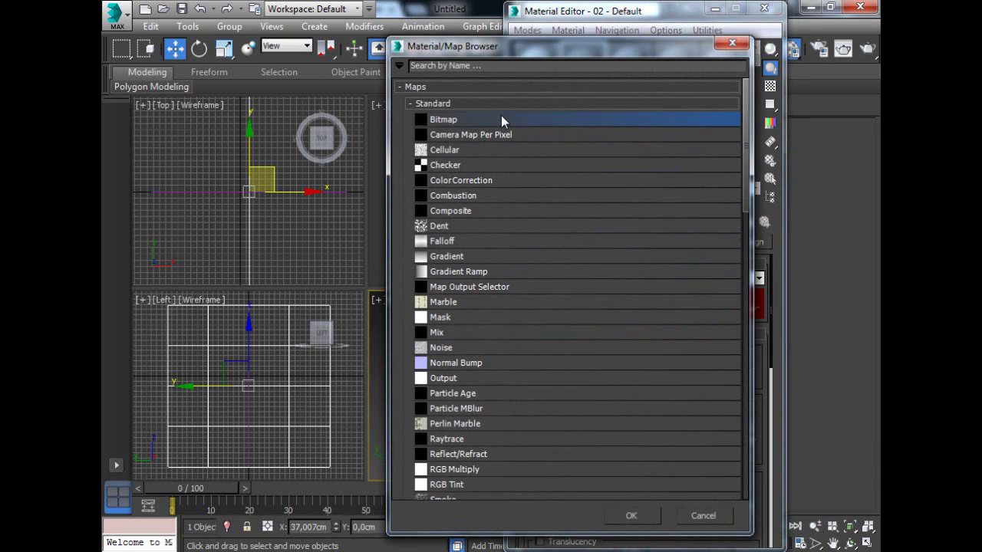
click(633, 508)
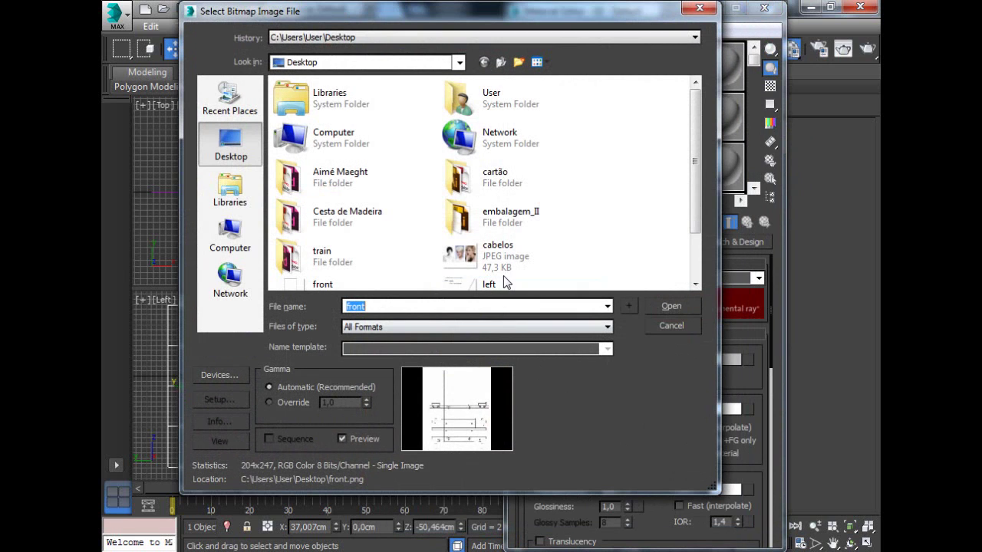
drag(696, 187, 701, 253)
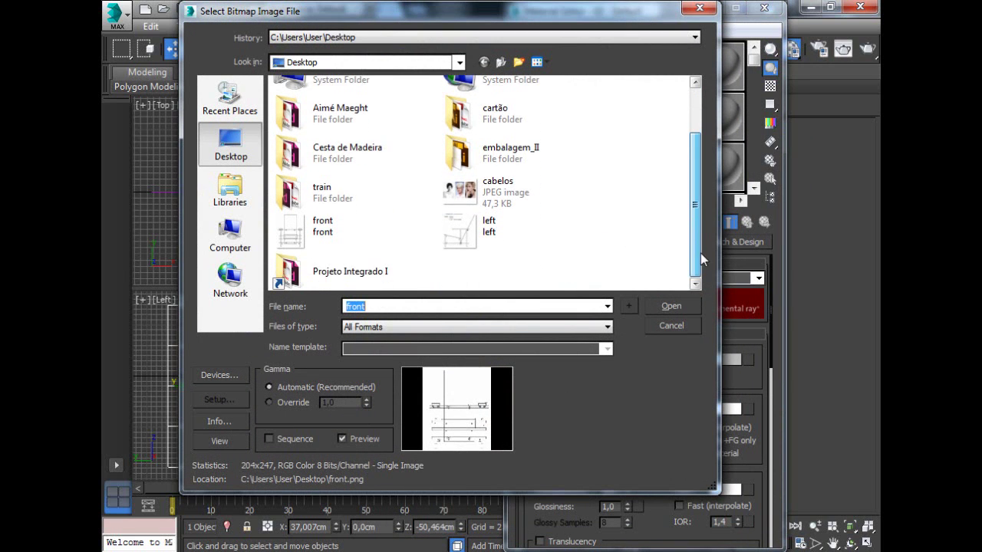
click(531, 228)
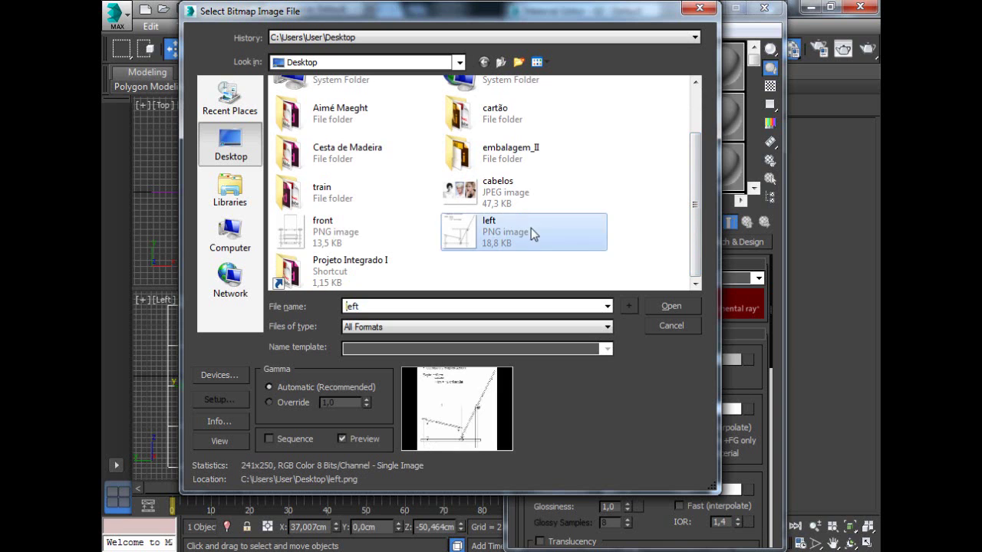
click(666, 307)
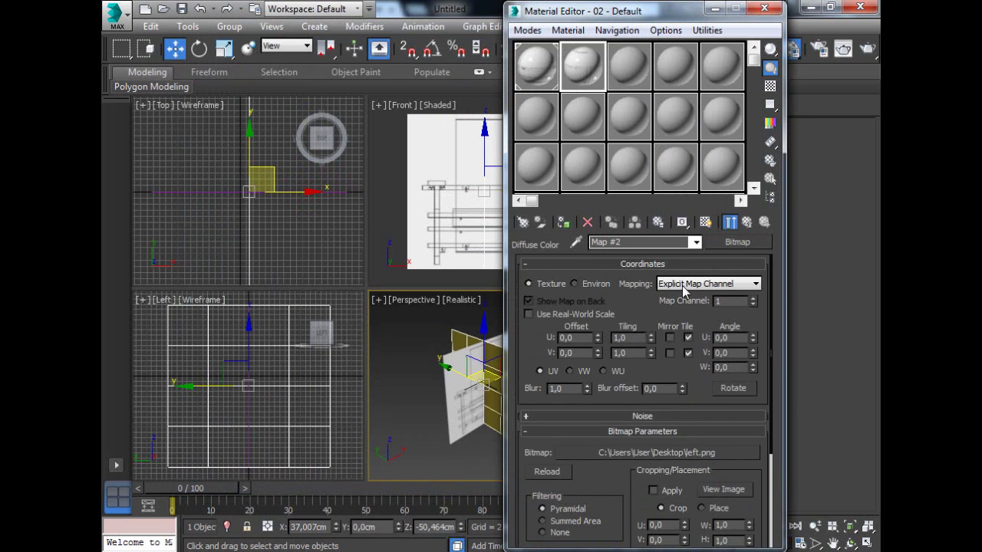
- Assign the left.png material to the selected plane, display it shaded in the viewports, close the Material Editor, and deselect the plane
click(565, 223)
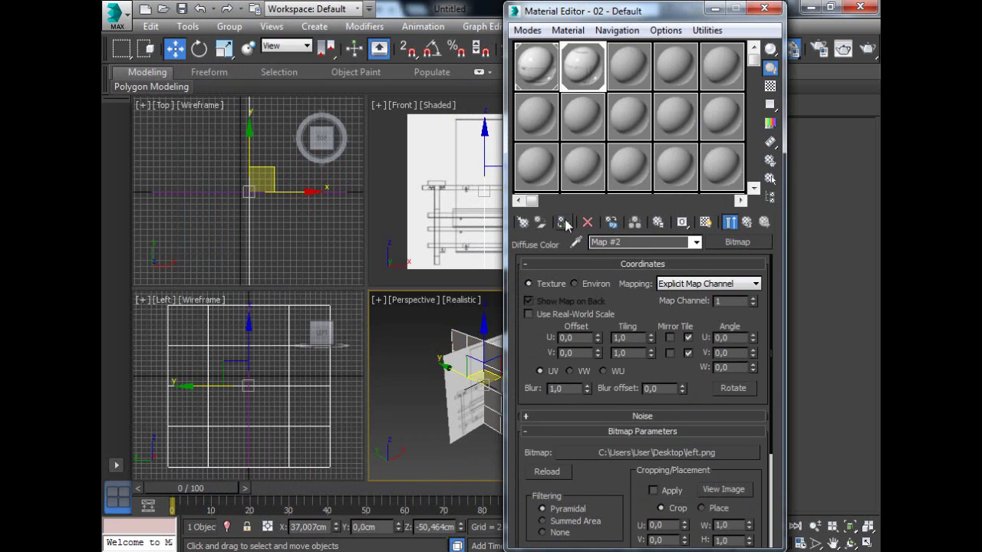
click(705, 222)
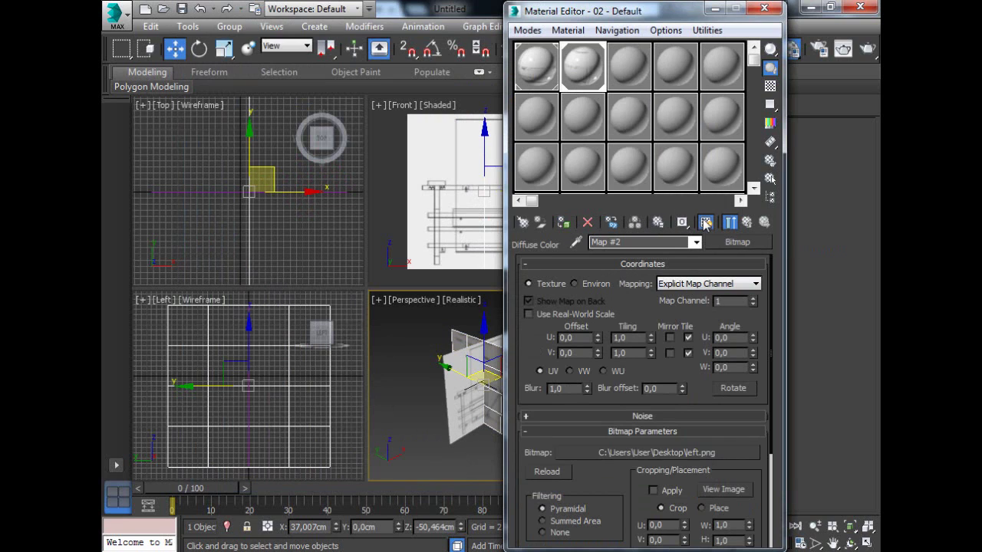
click(768, 9)
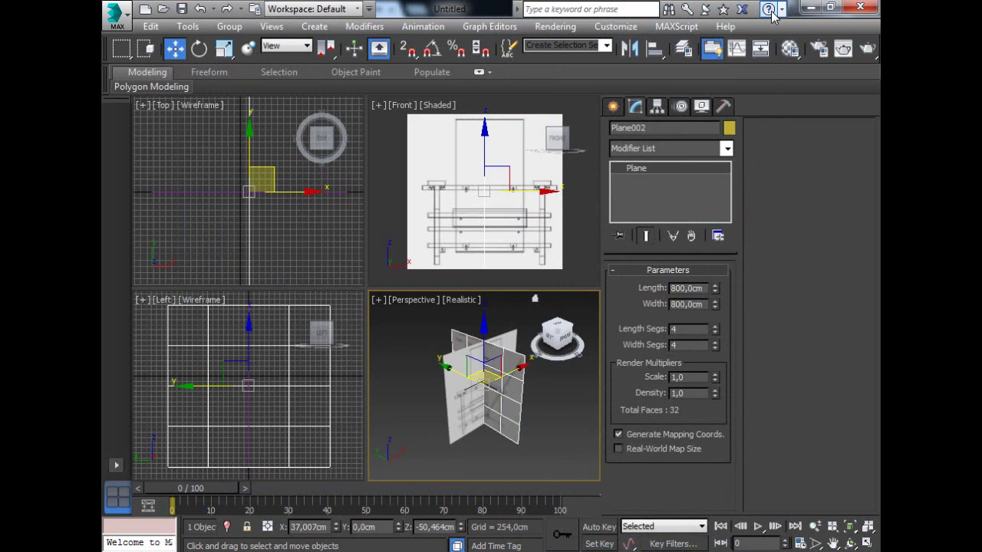
click(561, 431)
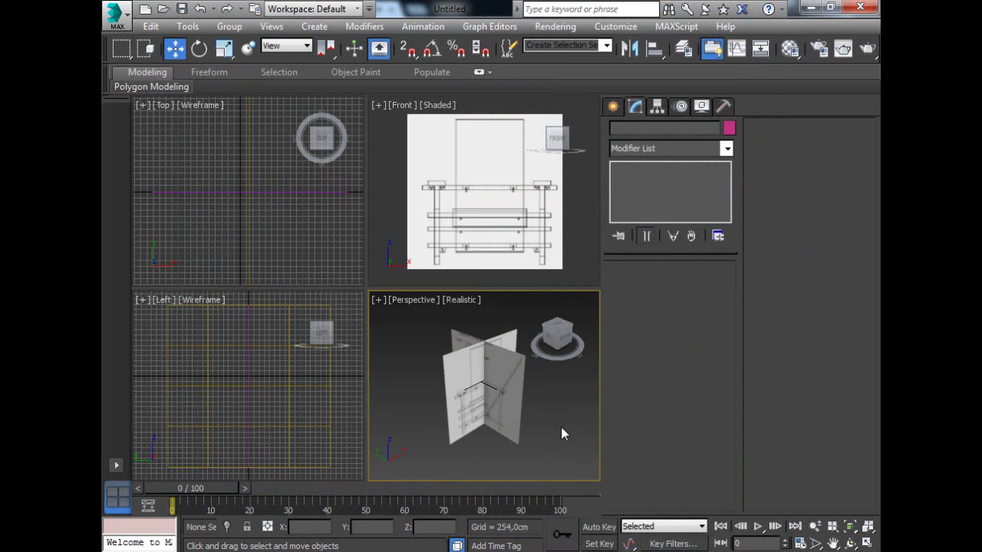
- Set the Left viewport's display to Shaded and hide its grid
click(193, 304)
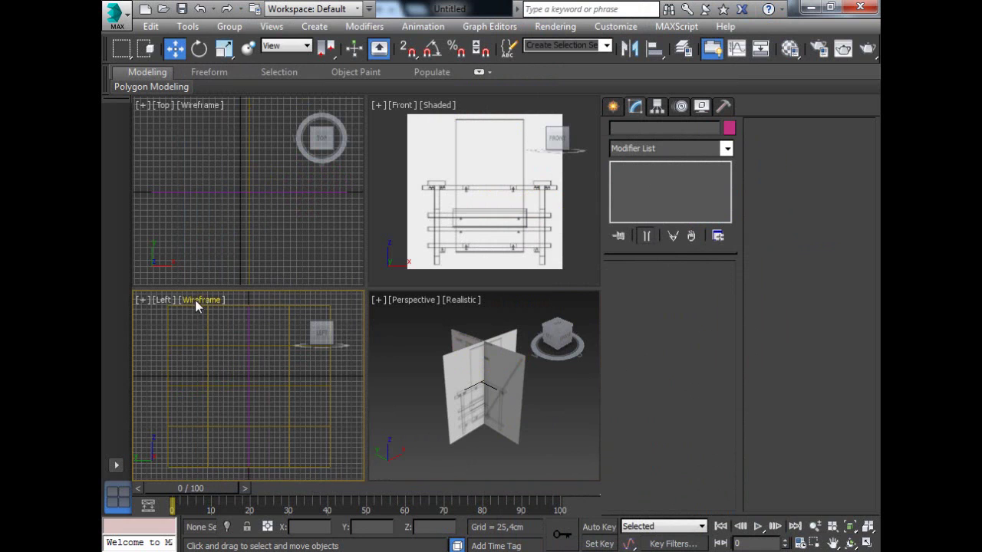
click(199, 300)
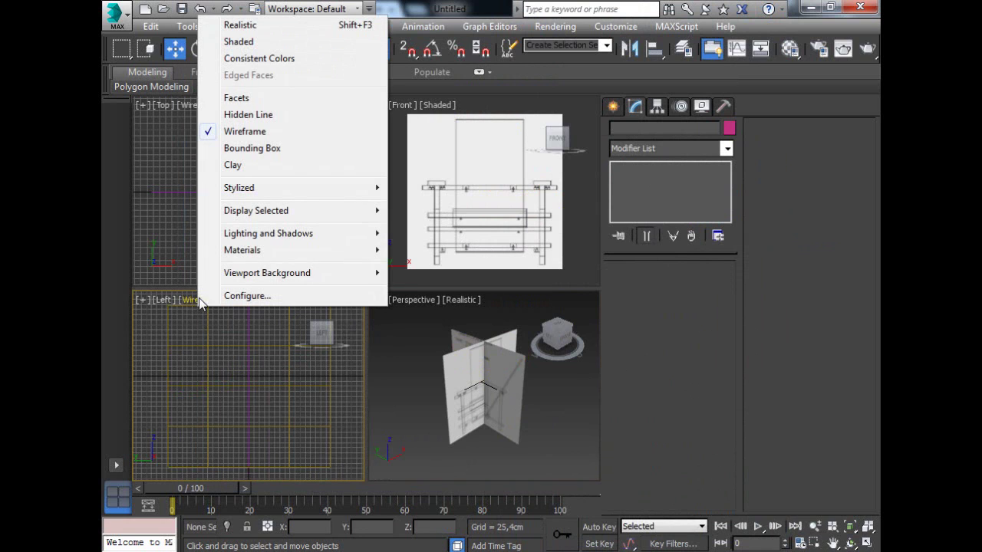
click(265, 43)
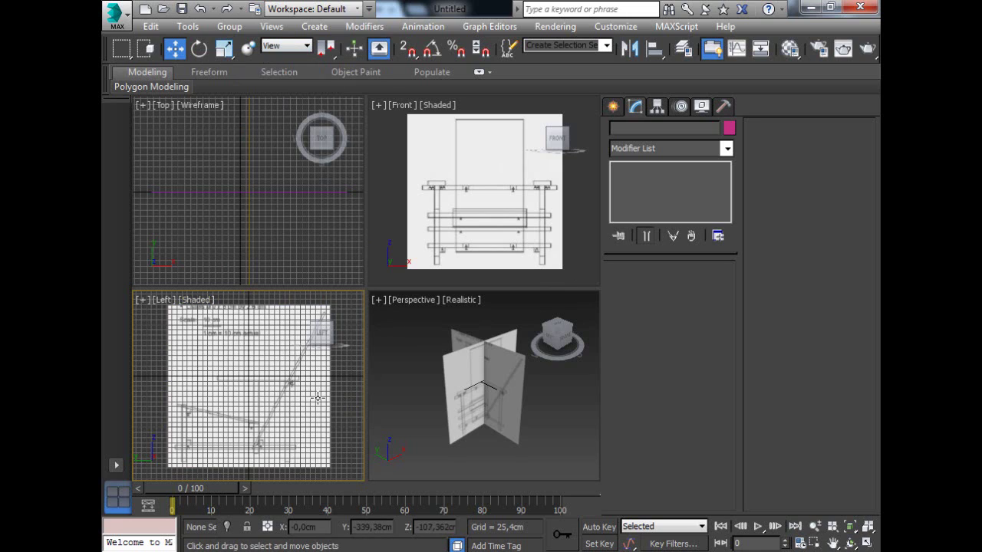
key(g)
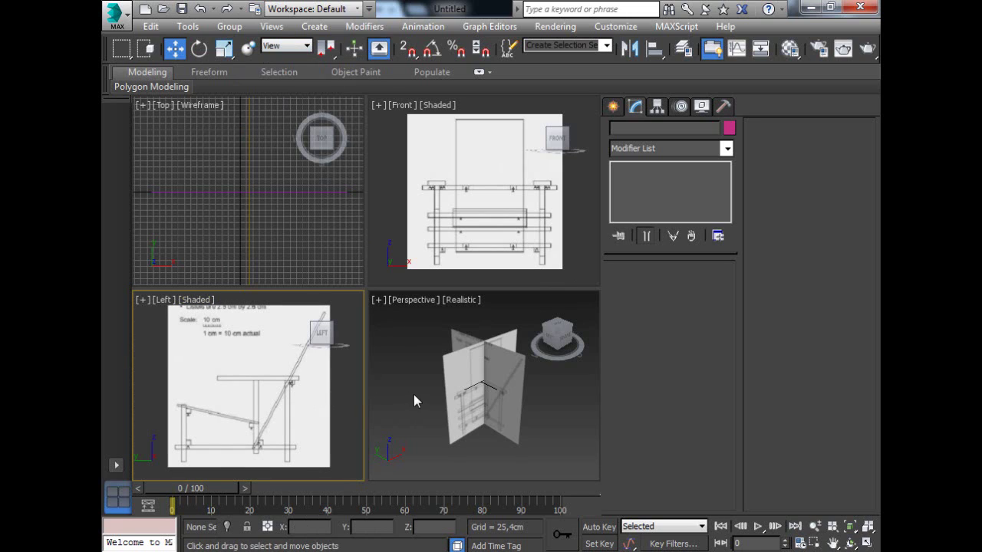
- Maximize the Perspective viewport and move the left.png plane about 399 cm along X and -404 cm along Y to form a corner with the front.png plane
click(418, 335)
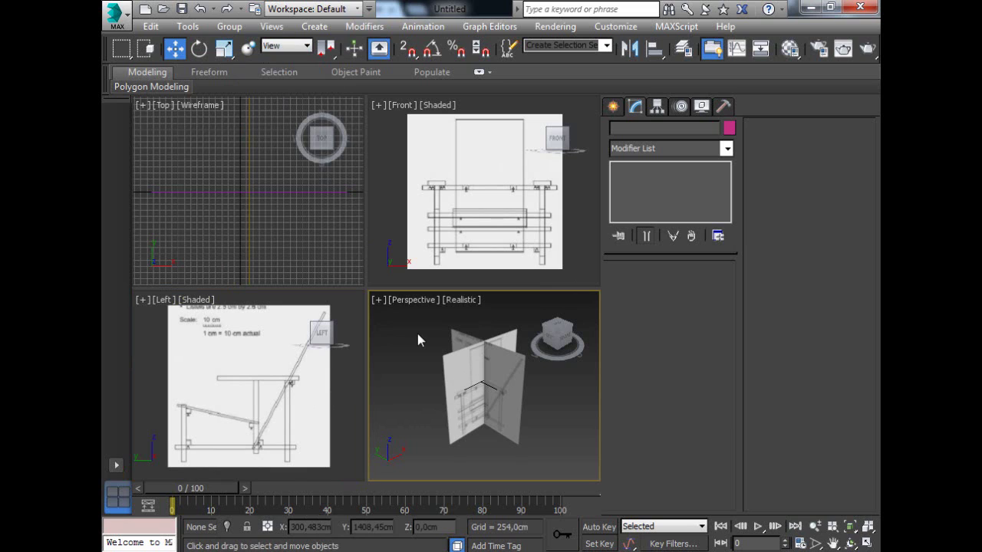
key(alt+w)
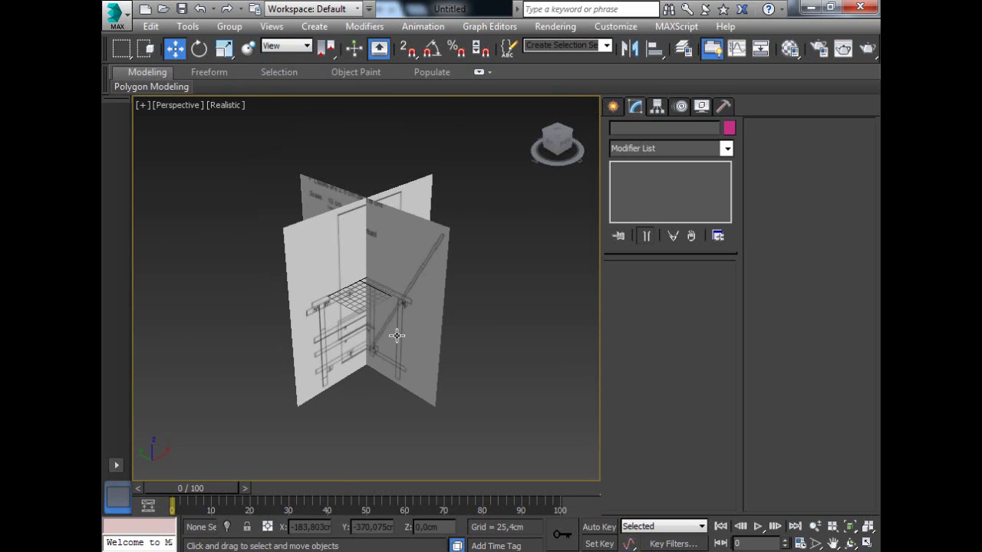
click(399, 343)
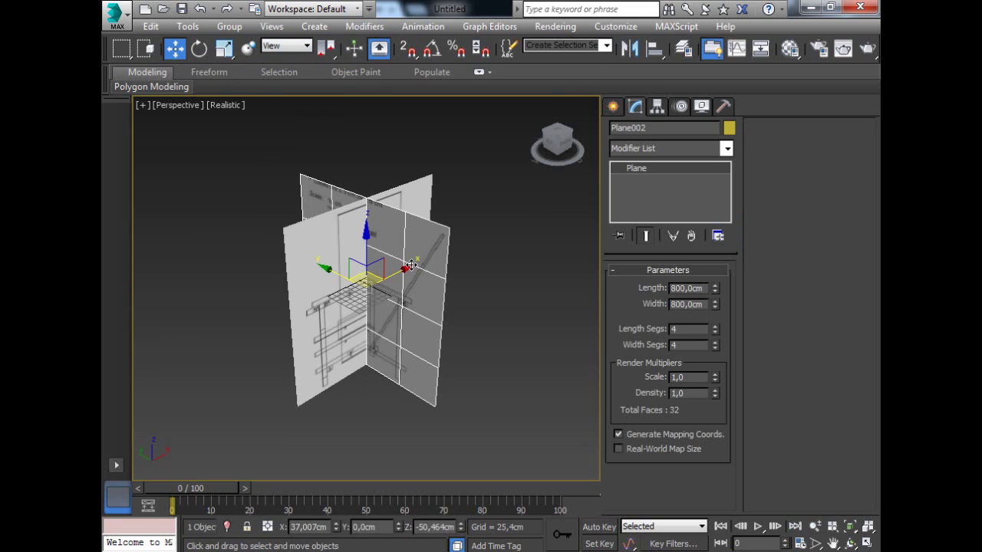
drag(407, 266, 466, 265)
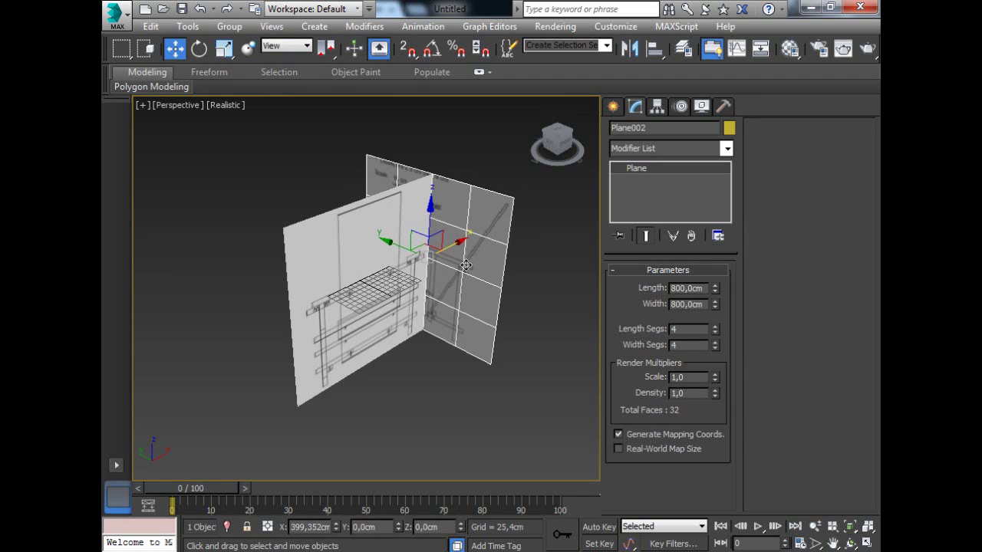
drag(383, 241, 455, 284)
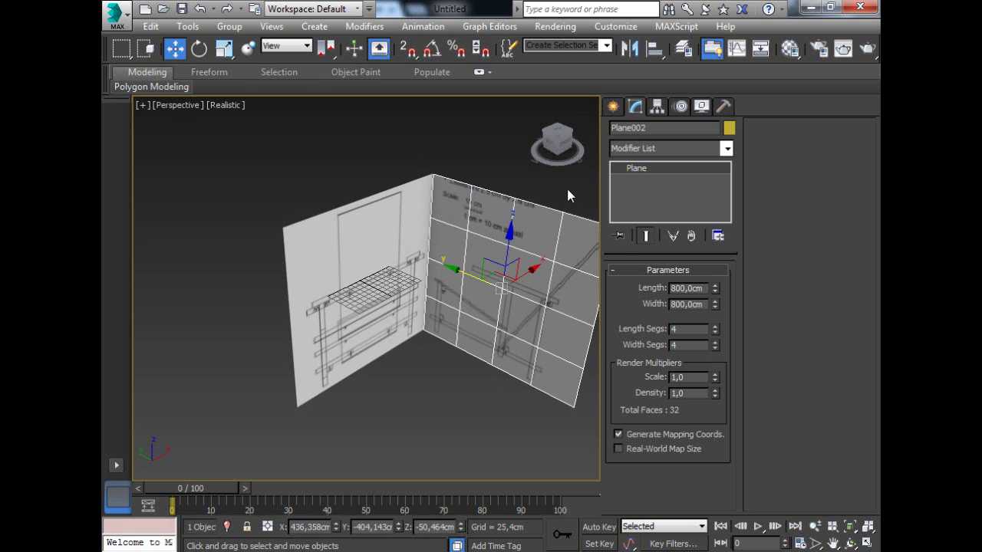
- Raise the left.png plane about 23 cm along Z to align its drawing's height with the front drawing, and deselect it
drag(557, 140, 526, 144)
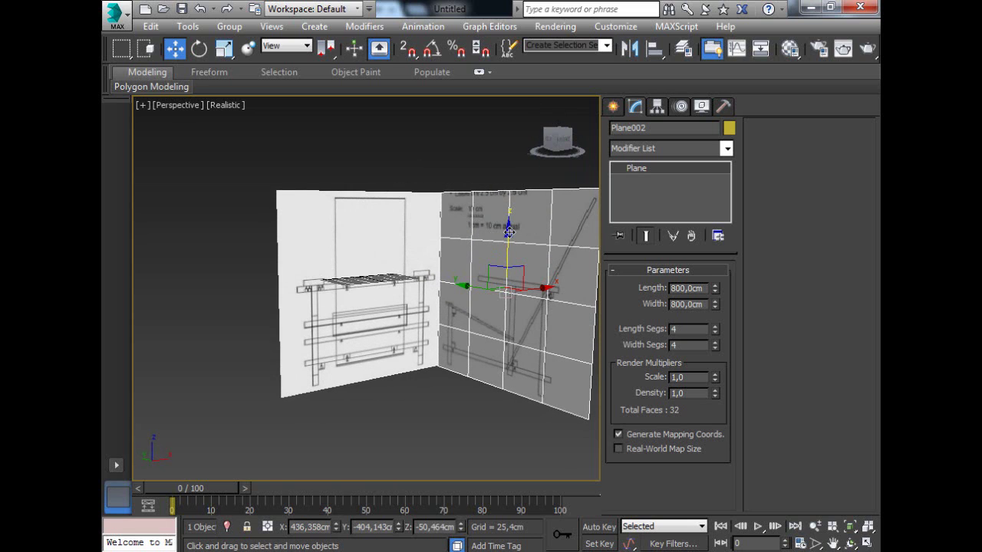
drag(509, 232, 507, 223)
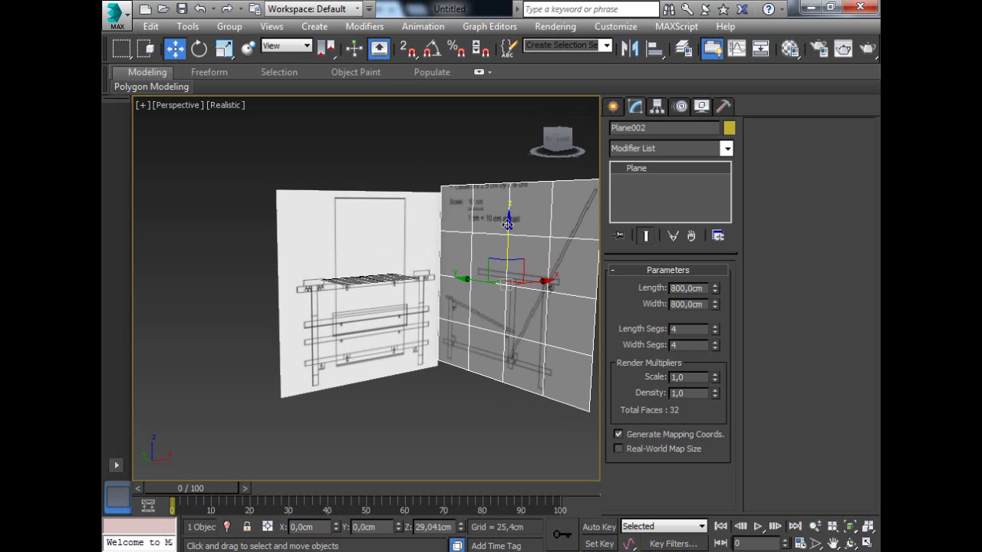
scroll(459, 342, up, 5)
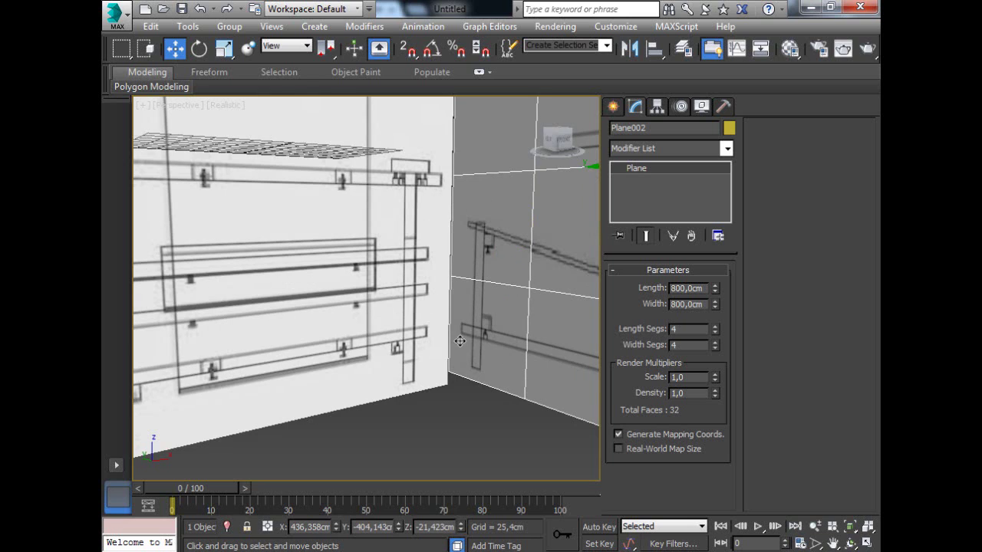
scroll(459, 342, down, 8)
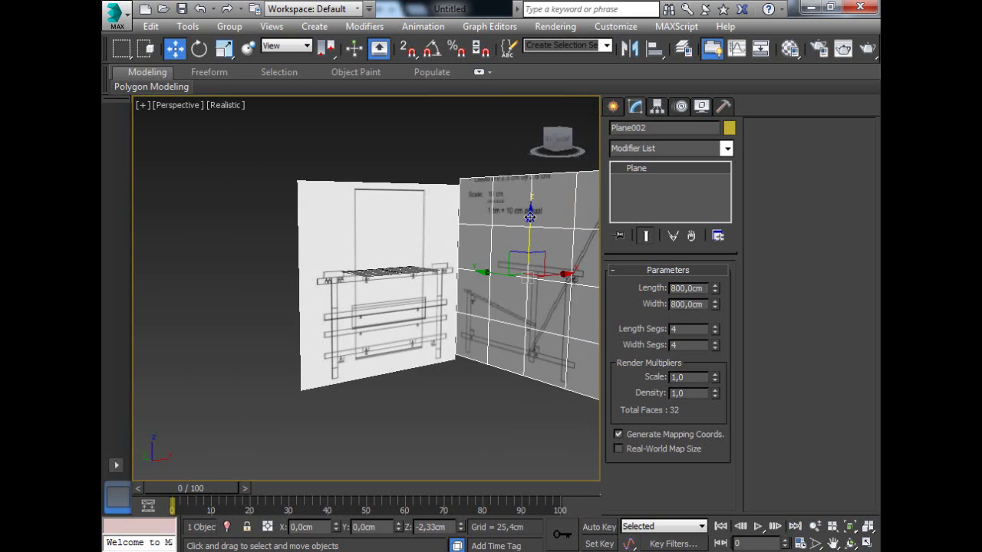
scroll(460, 346, up, 5)
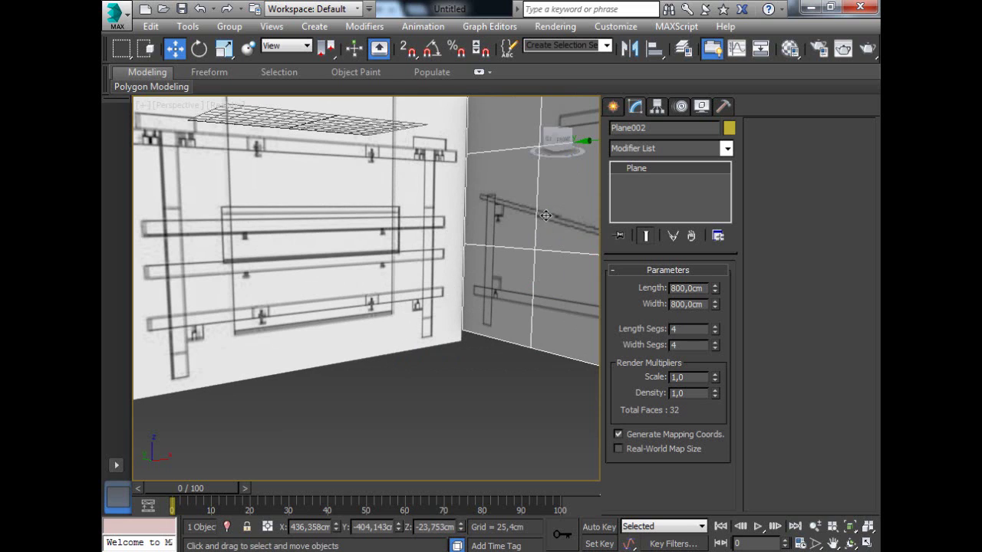
scroll(520, 200, down, 6)
scroll(519, 200, up, 5)
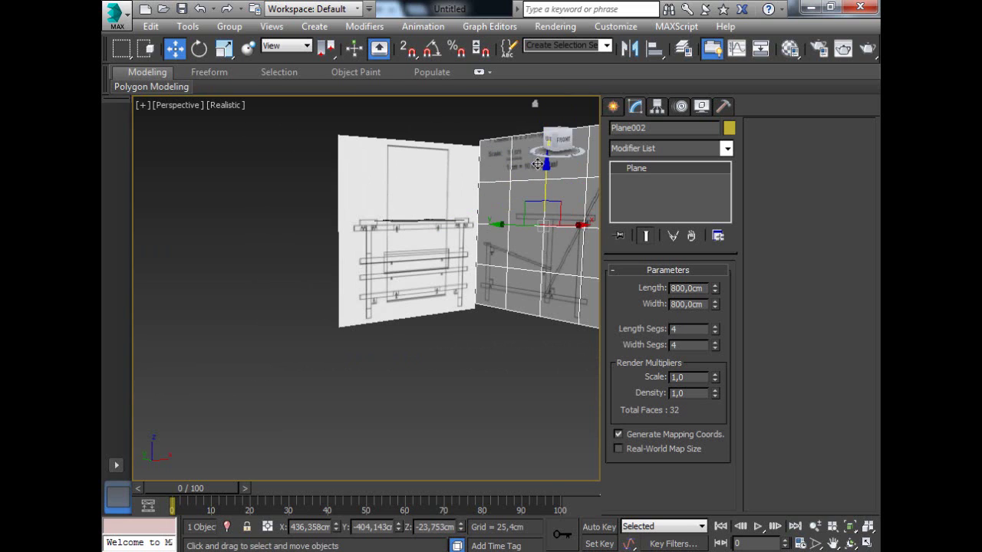
click(871, 528)
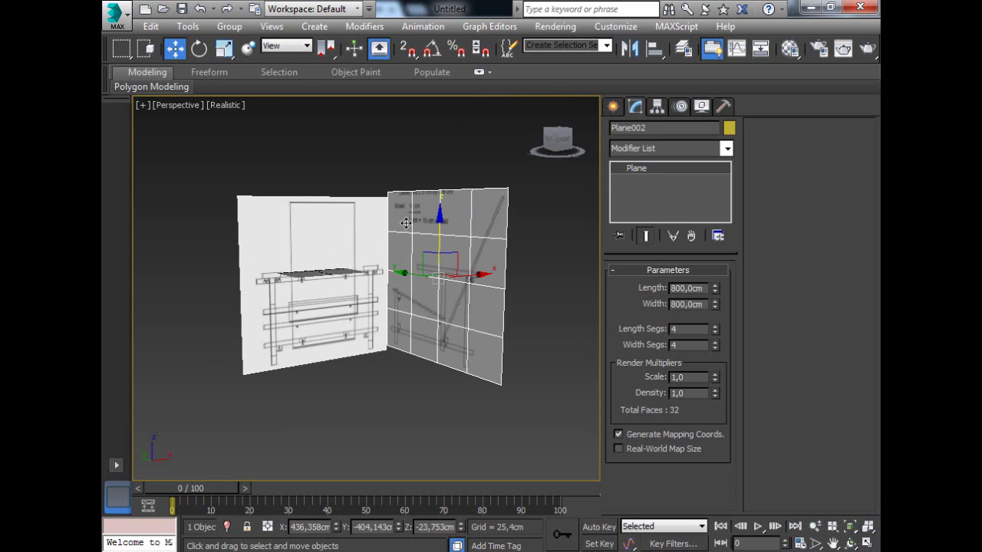
drag(441, 213, 441, 217)
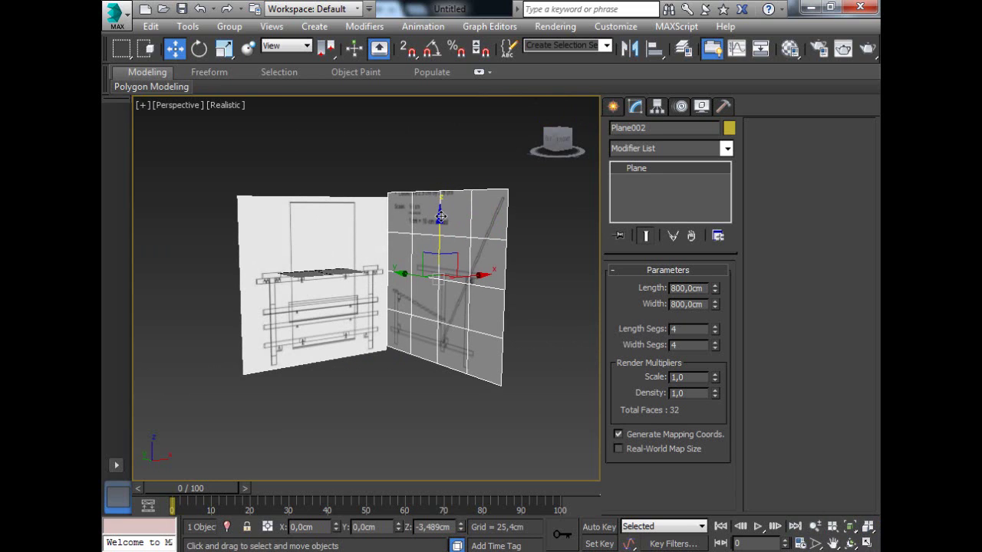
click(374, 382)
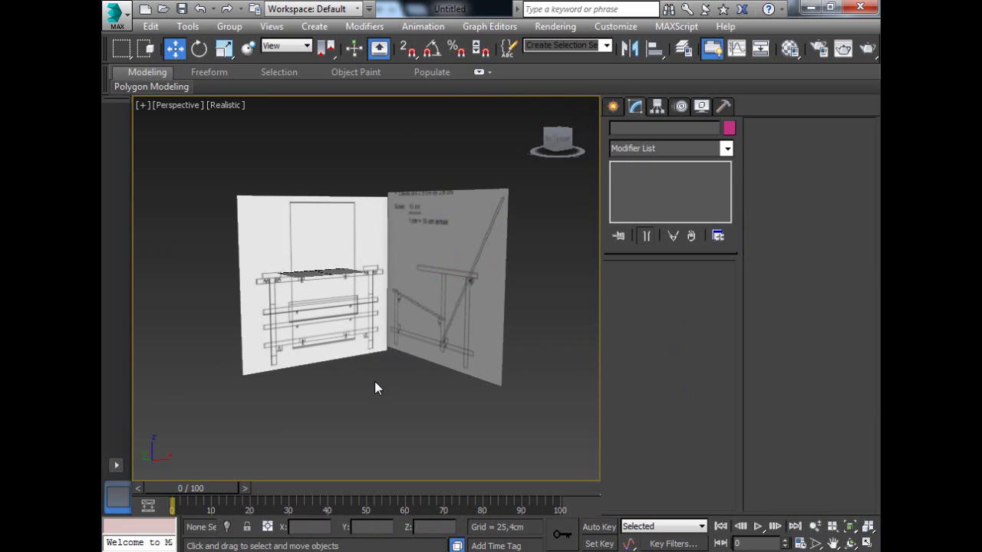
- In the Front view, disable viewport shadows for all views in the active layout and hide the grid
key(f)
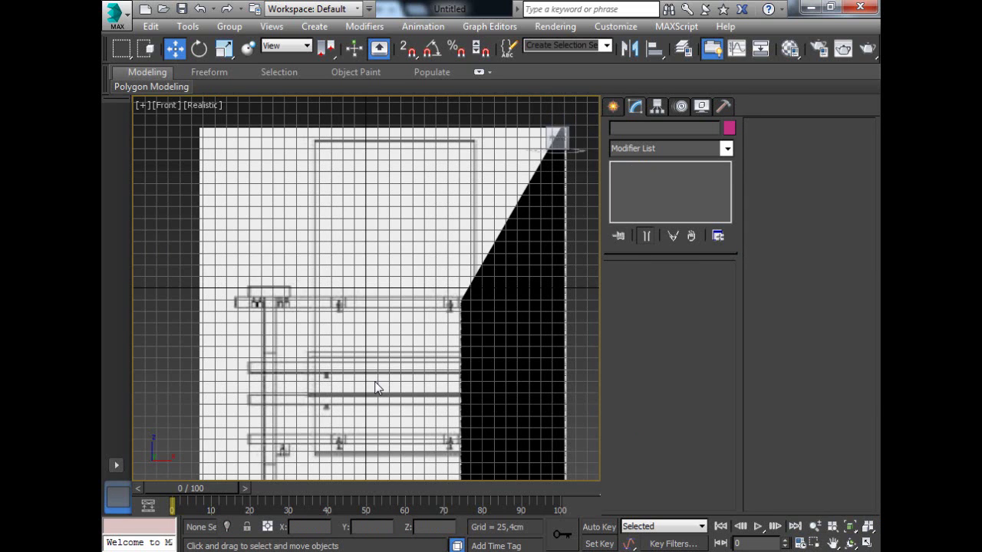
scroll(375, 388, down, 4)
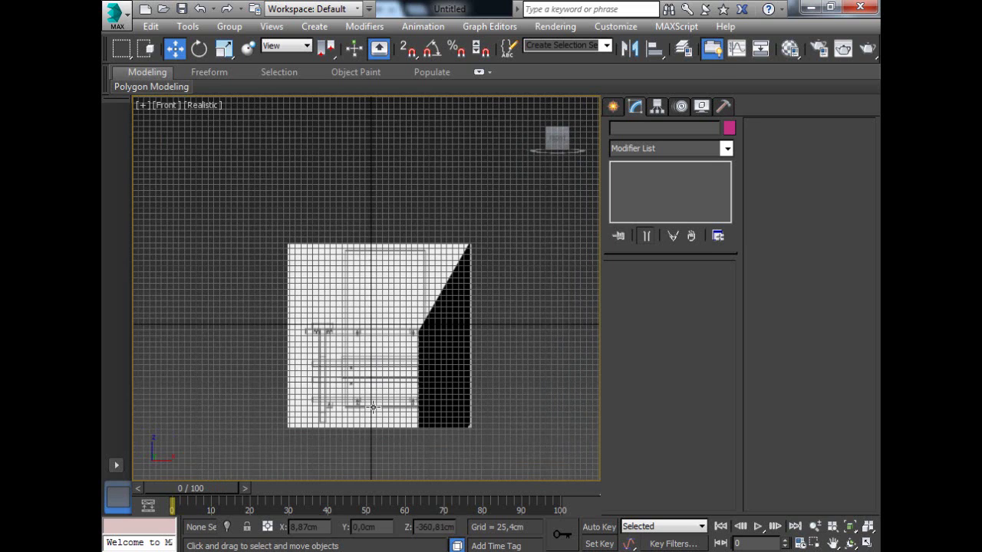
key(alt+b)
click(387, 119)
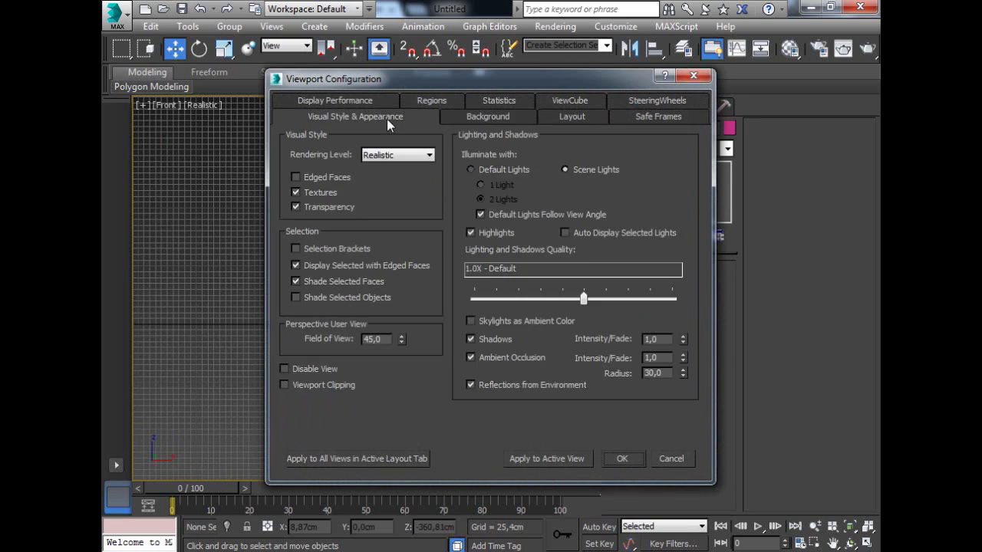
click(486, 339)
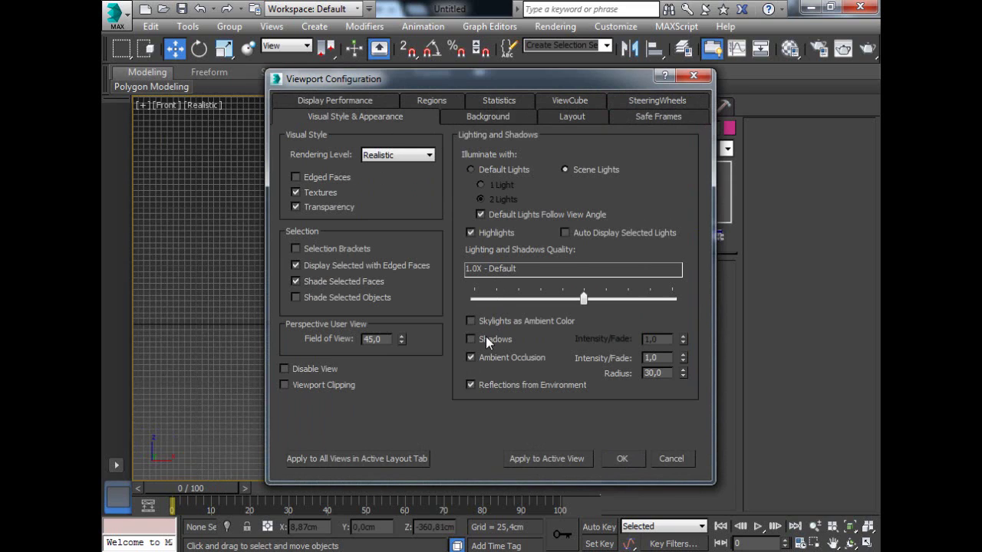
click(406, 459)
click(630, 463)
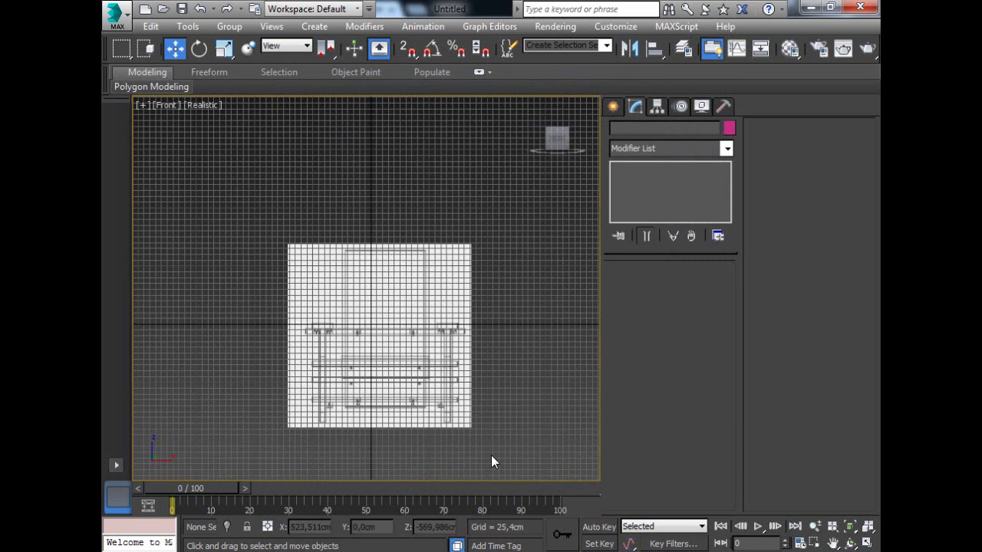
key(g)
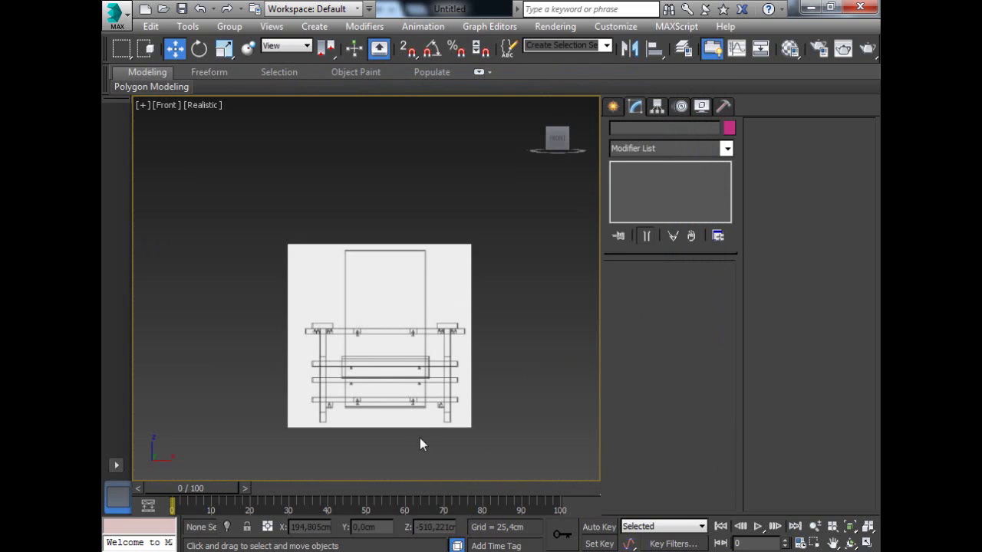
- Create a box over the lowest horizontal rail of the front drawing, about 18 cm long, 633 cm wide and 84 cm high
click(611, 109)
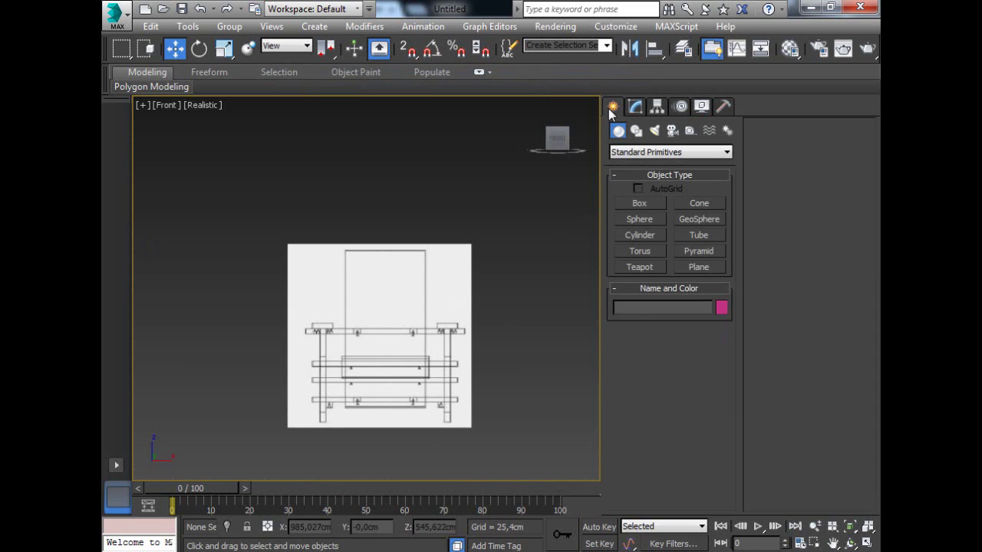
click(643, 204)
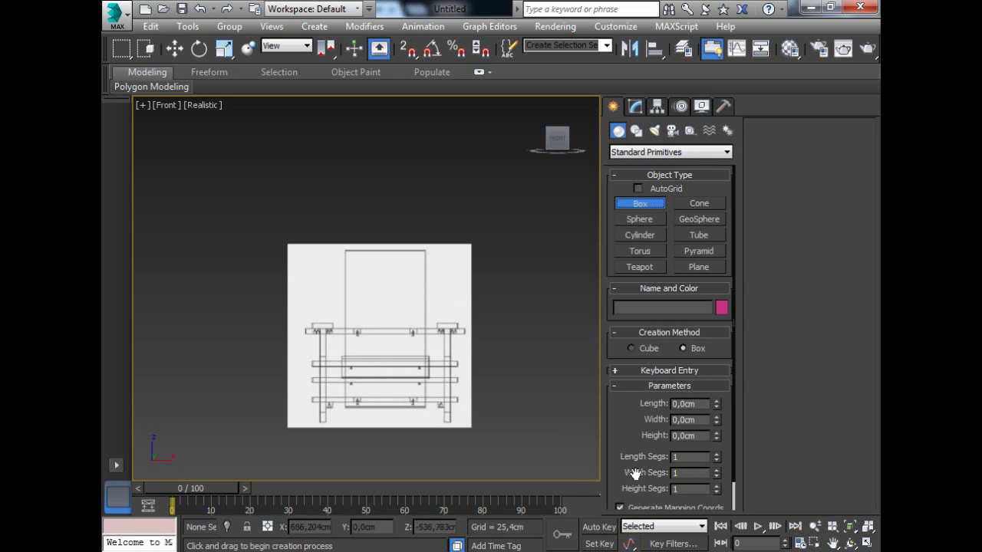
click(815, 527)
drag(341, 444, 355, 393)
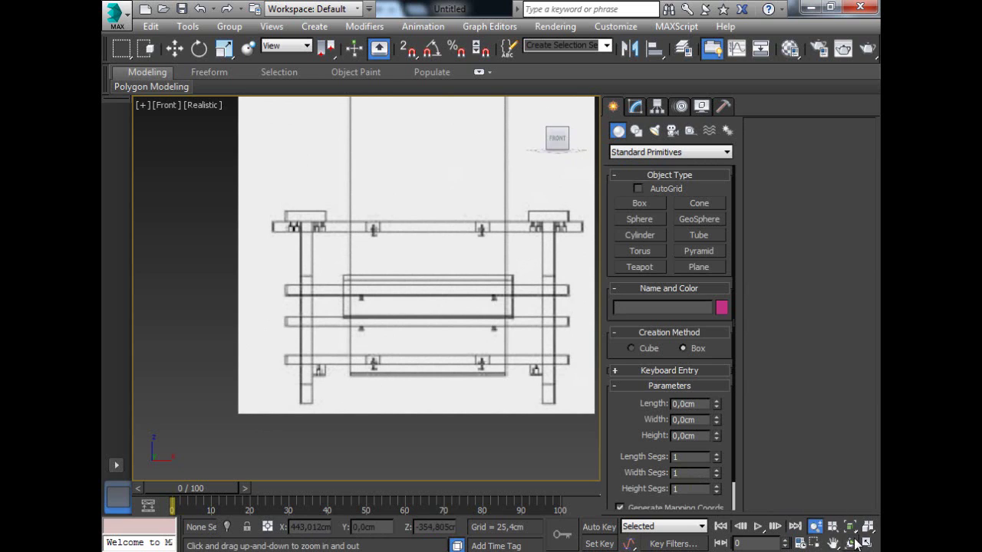
drag(458, 394, 514, 420)
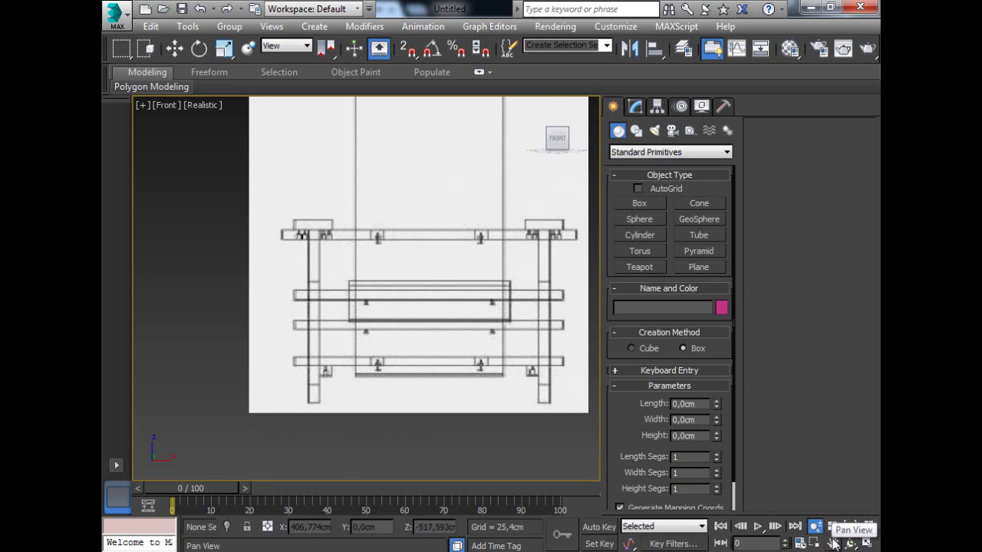
click(833, 542)
drag(579, 390, 489, 390)
click(657, 203)
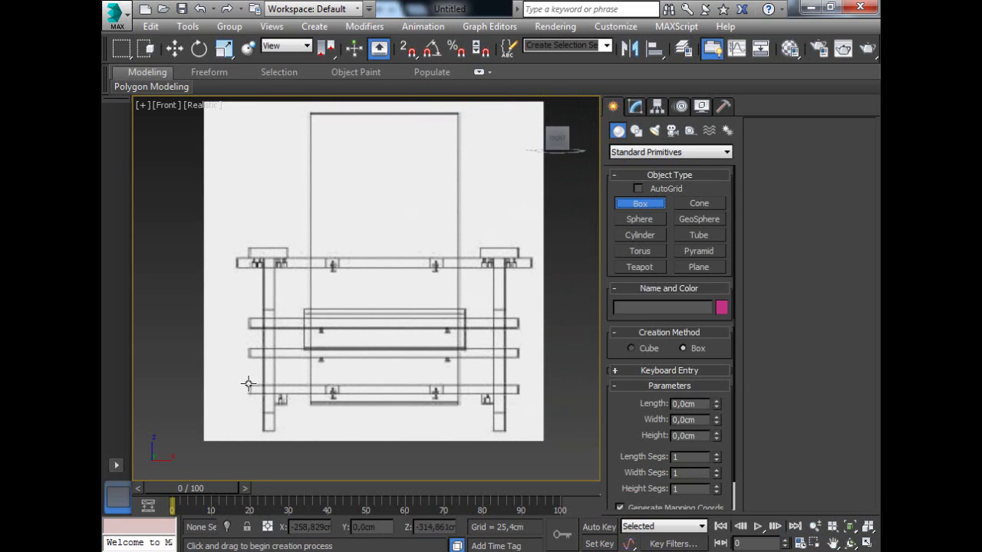
drag(248, 386, 517, 392)
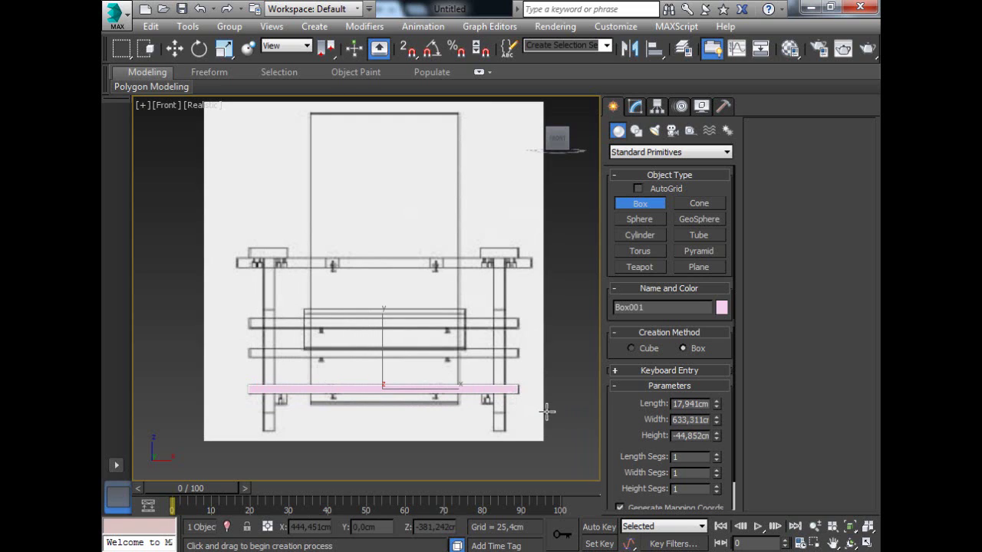
- In the Left view, move the box about 357 cm along the bottom rail of the side drawing
key(l)
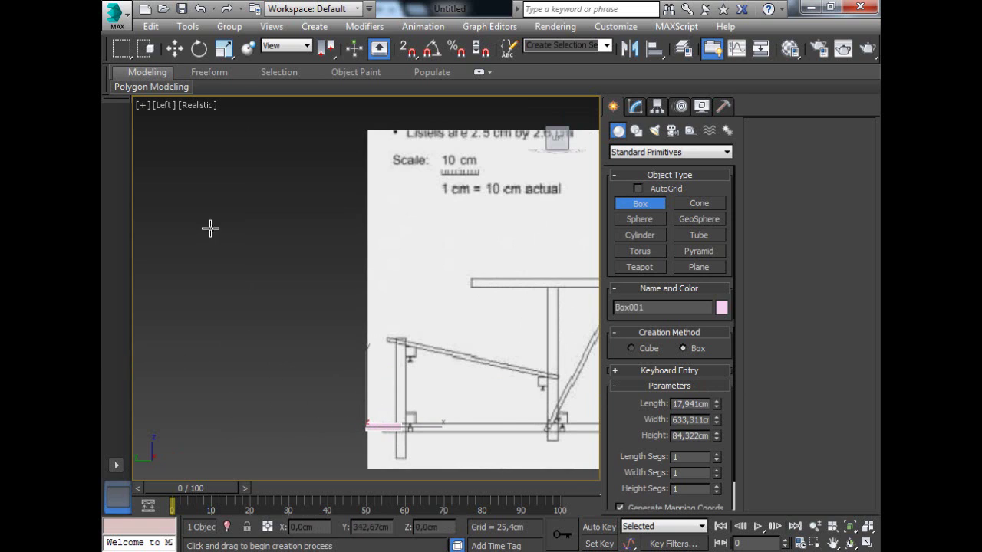
click(175, 50)
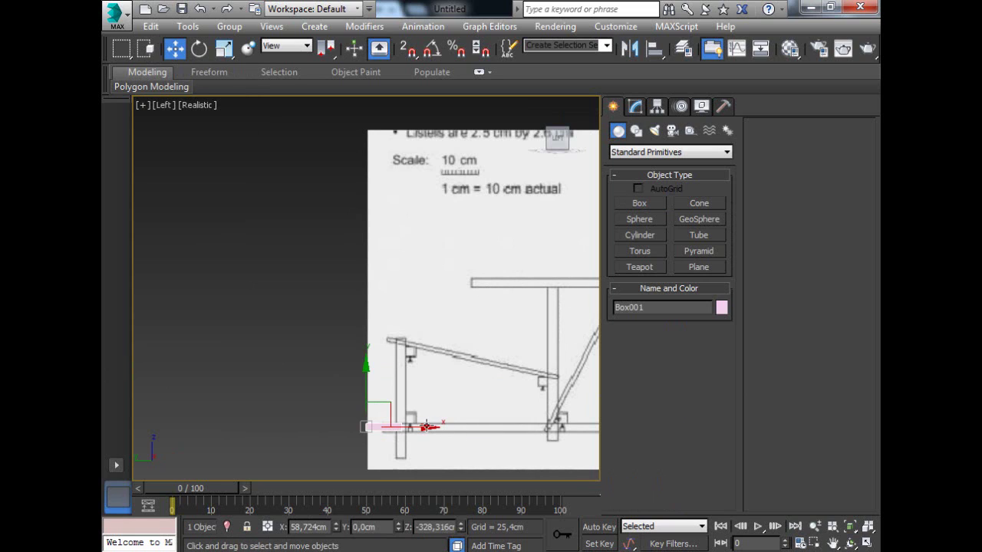
drag(429, 428, 580, 438)
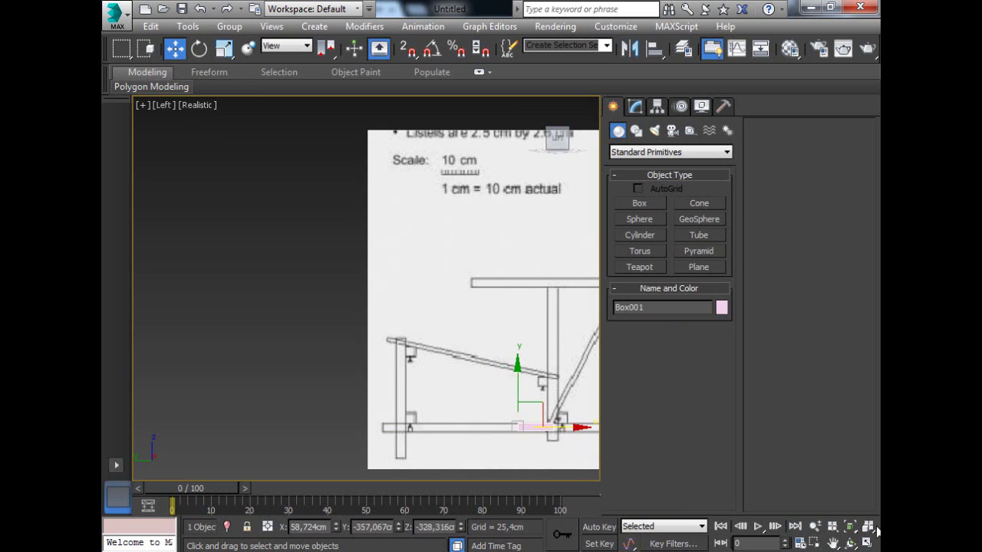
click(870, 528)
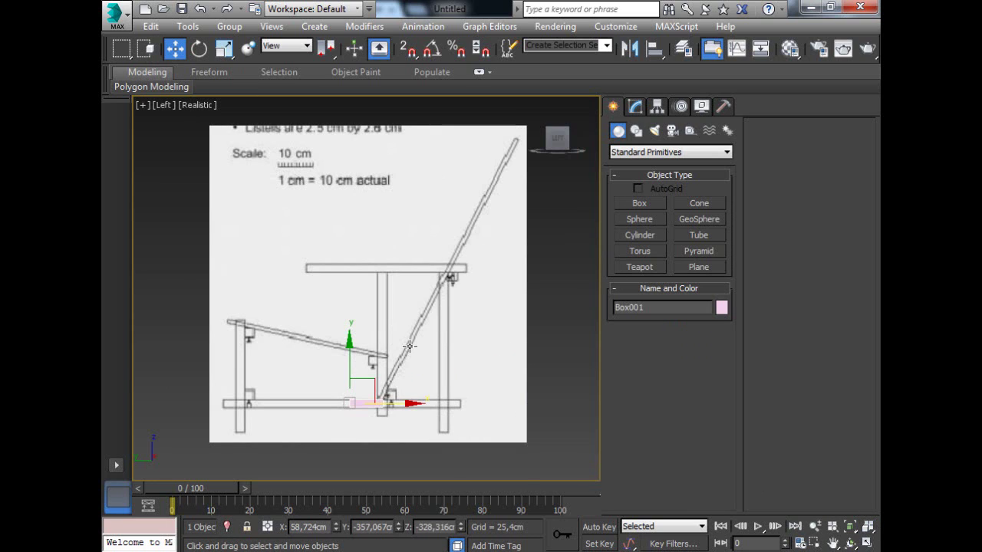
- Increase the box's width to about 652 cm and its height to about 500 cm, shifting it back along the bottom rail to Y about -97 cm
click(634, 108)
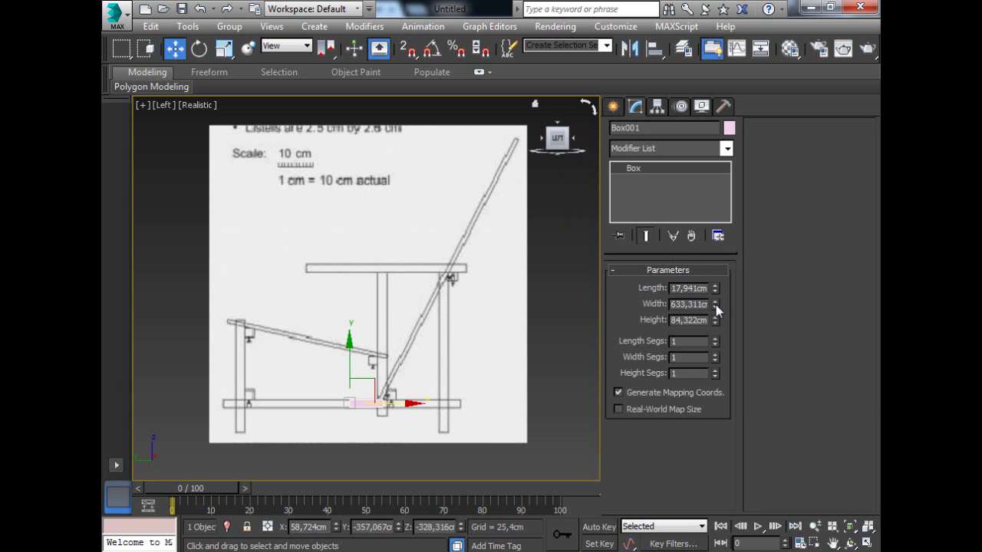
mouse_move(716, 304)
mouse_down()
mouse_move(716, 290)
mouse_move(715, 304)
mouse_up()
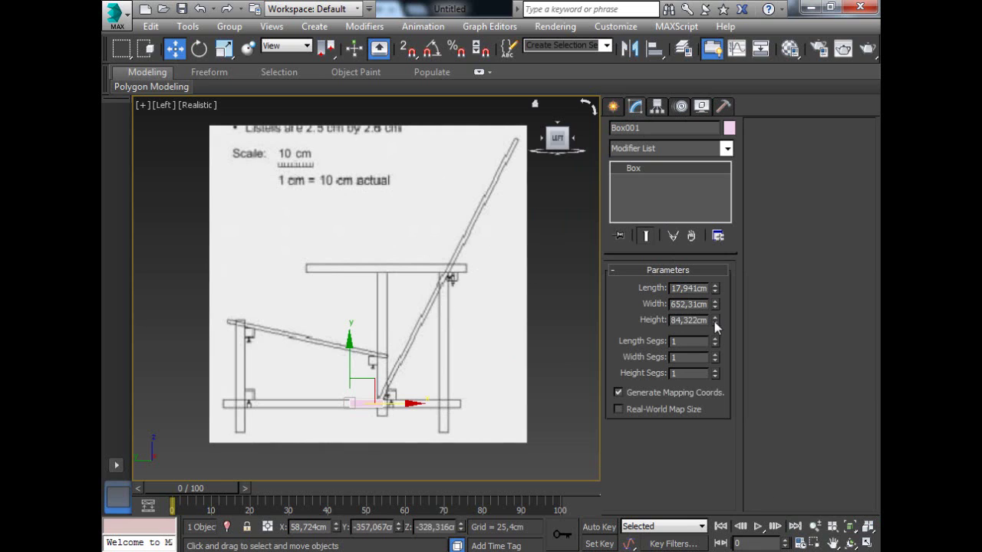
drag(714, 321, 806, 131)
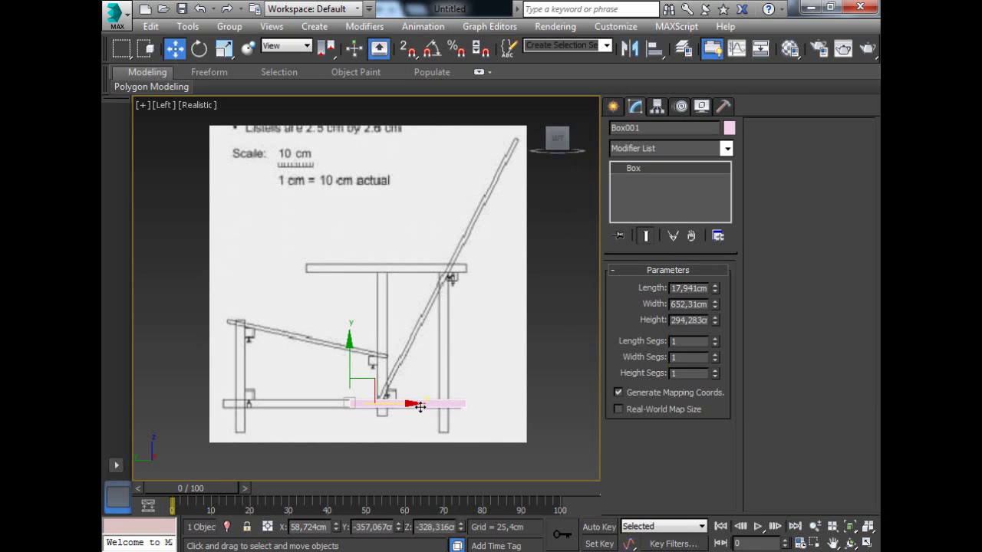
drag(414, 404, 367, 404)
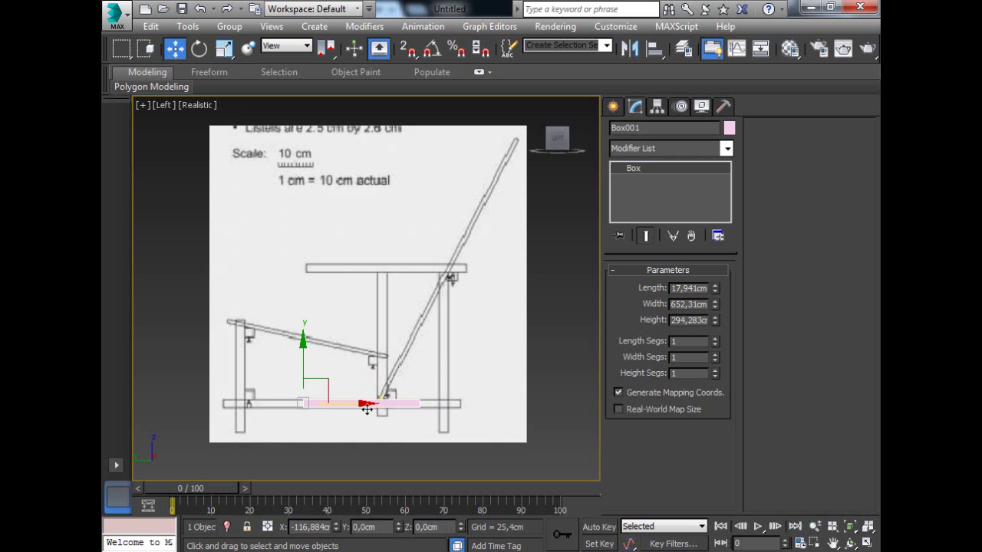
drag(715, 327, 717, 273)
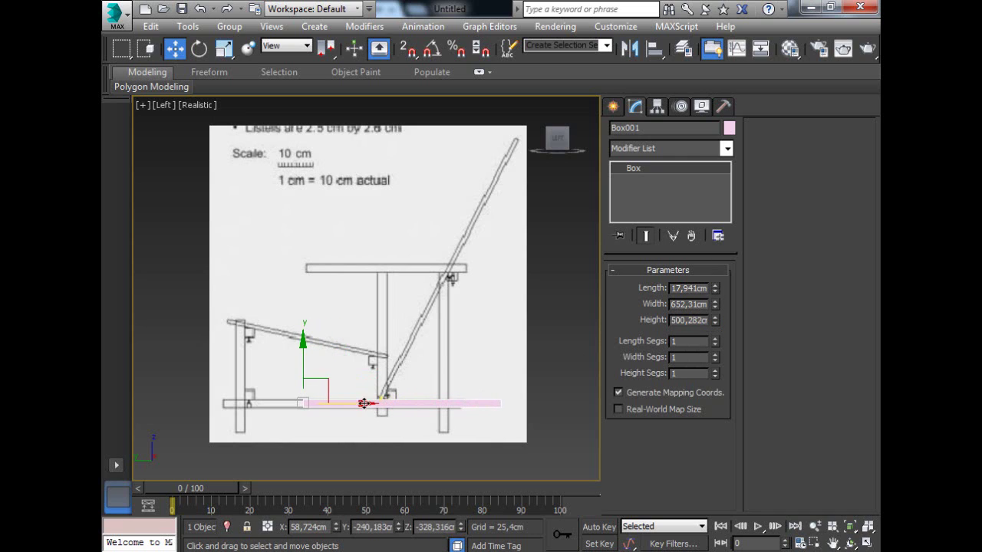
drag(364, 403, 310, 408)
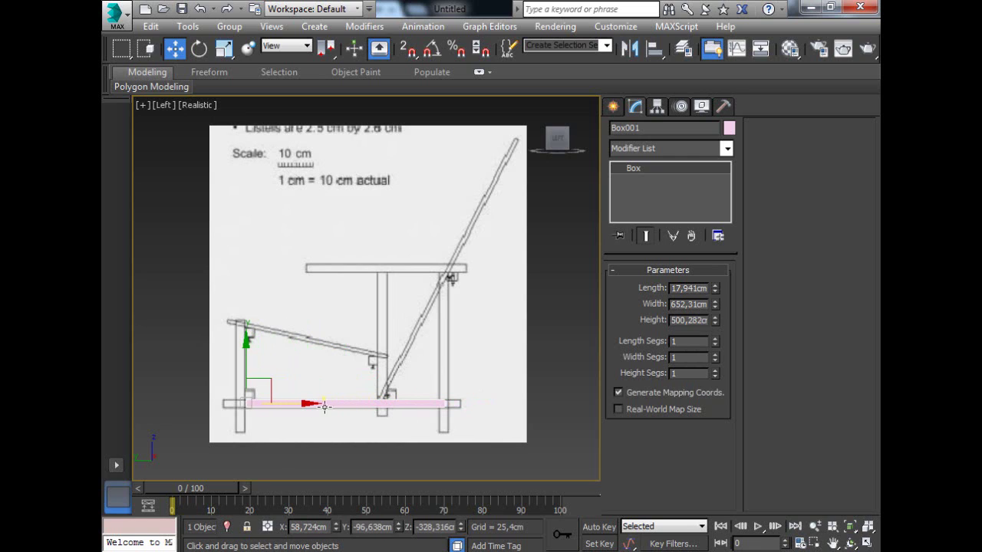
- Set the box's height to 600 cm and move it about 59 cm so both ends match the side drawing's bottom rail
double_click(704, 323)
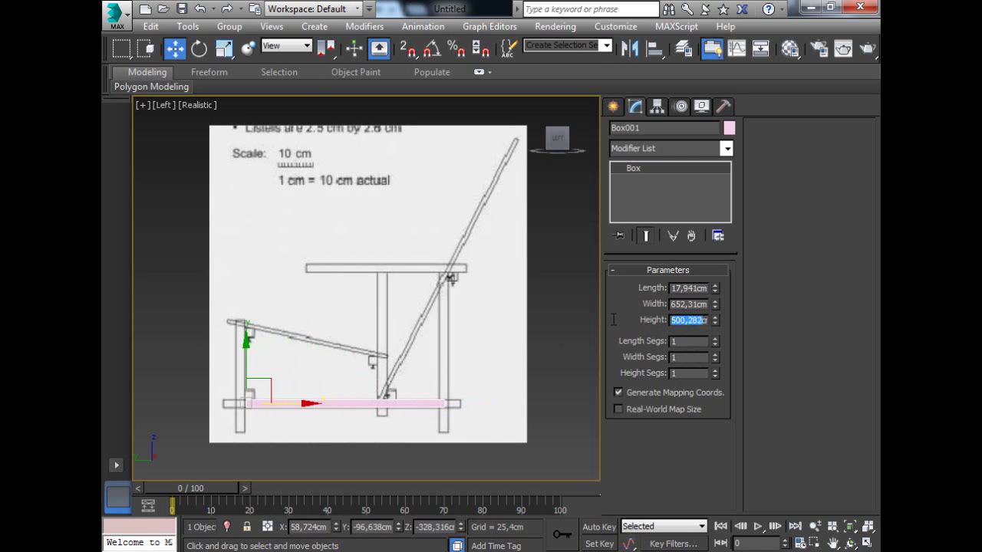
text(6)
key(Return)
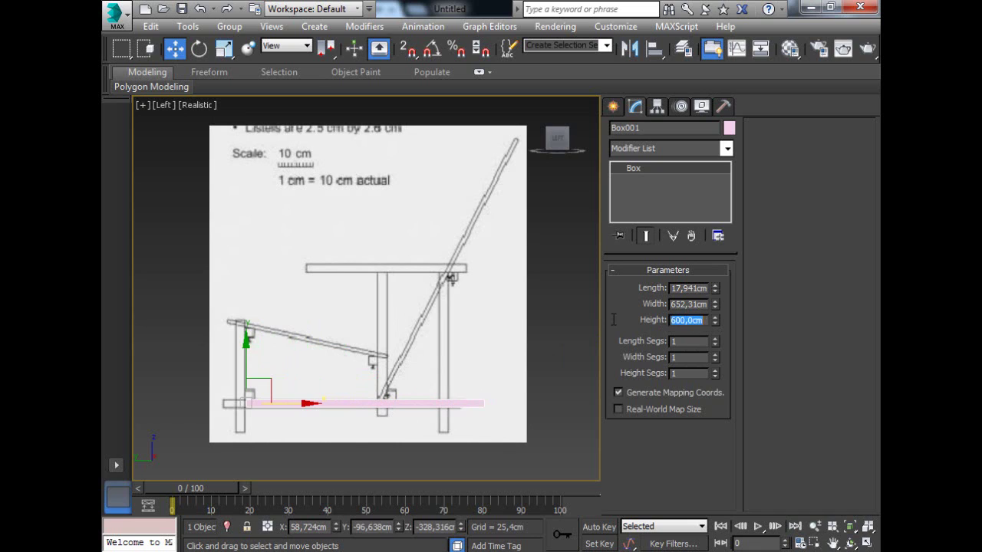
drag(314, 404, 283, 403)
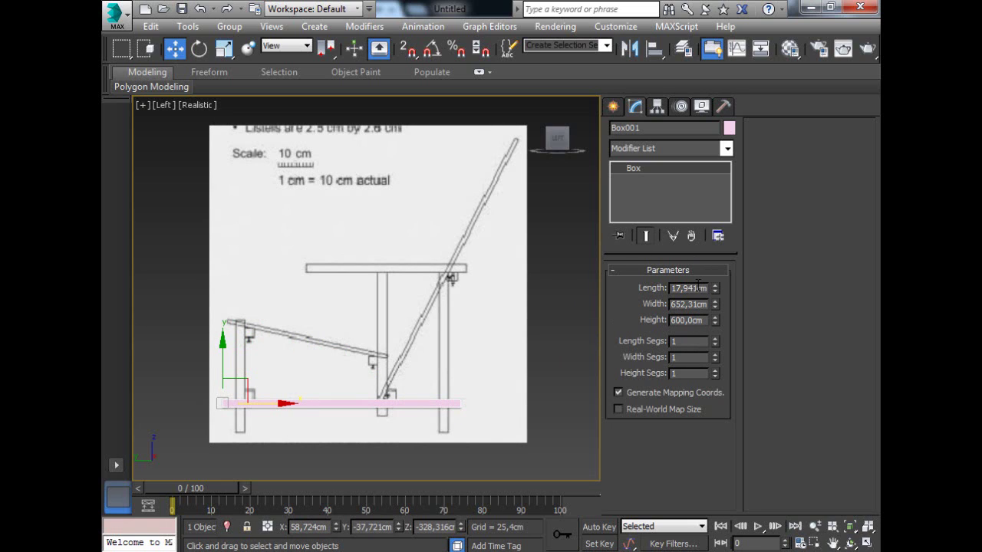
- Set the box's length to 22 cm to match the thickness of the drawn rail
drag(698, 287, 664, 287)
text(2)
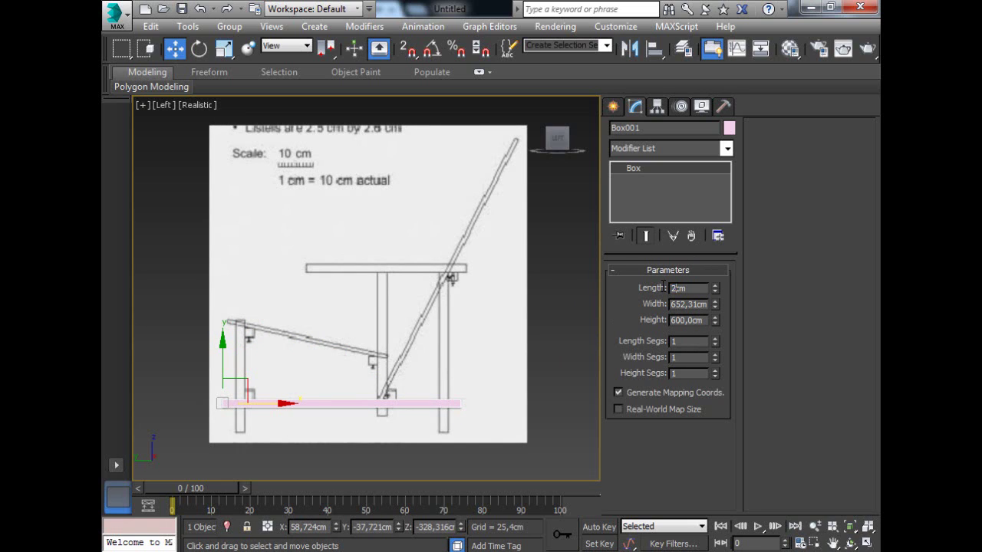
text(2)
key(Return)
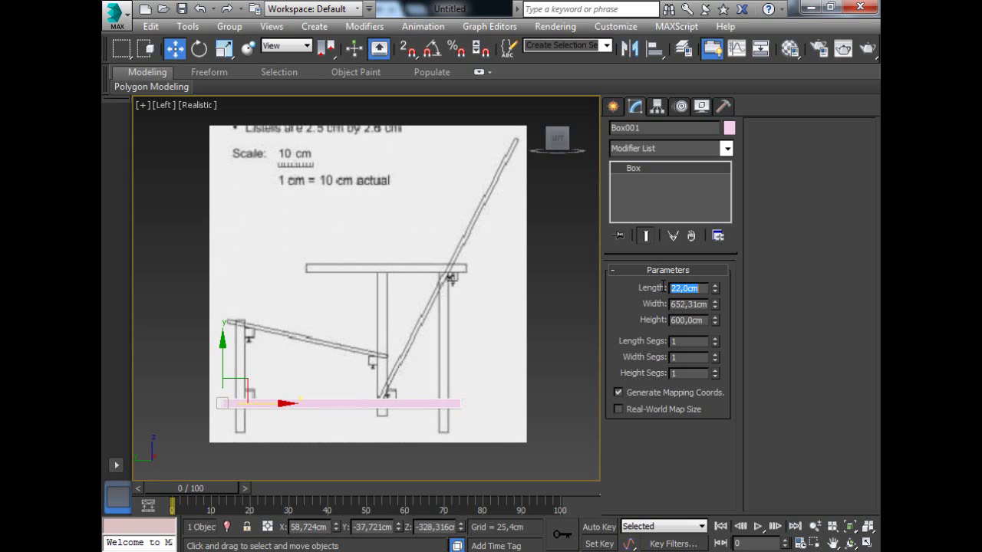
- Enable See-Through in the box's object properties
right_click(434, 404)
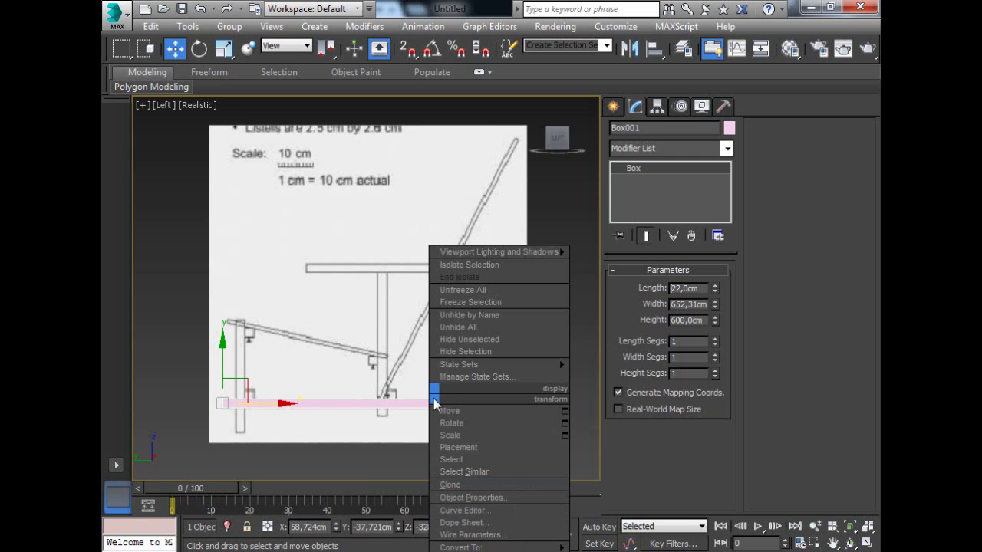
click(472, 499)
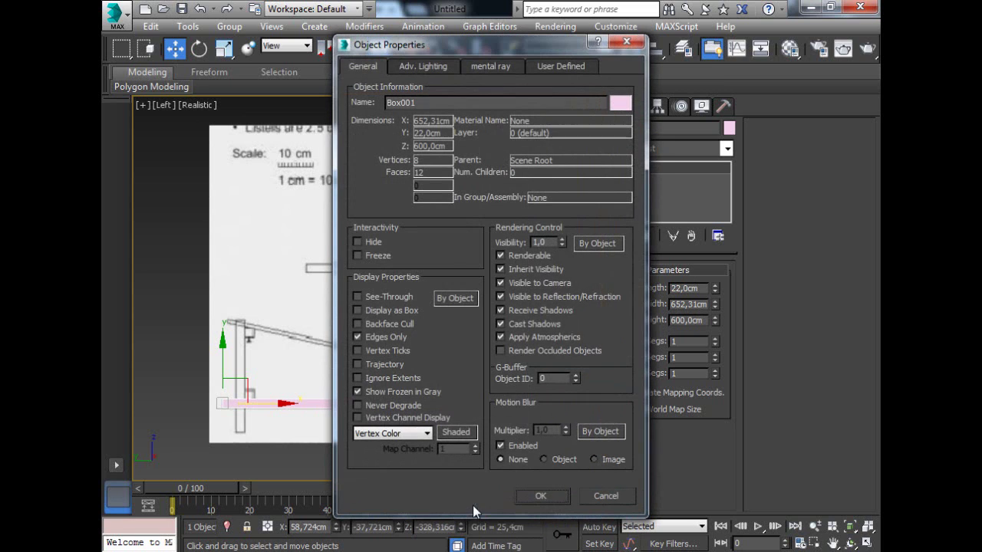
click(387, 297)
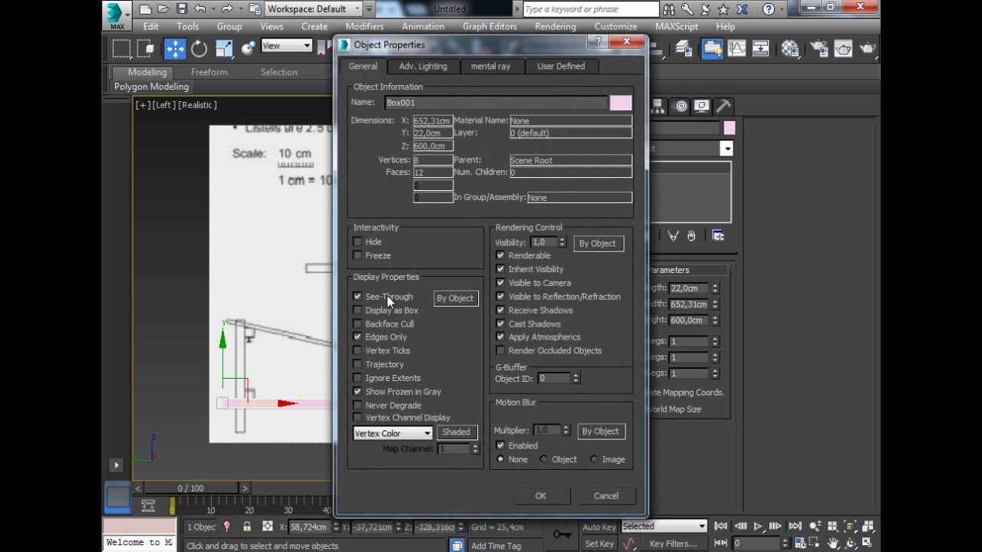
click(536, 497)
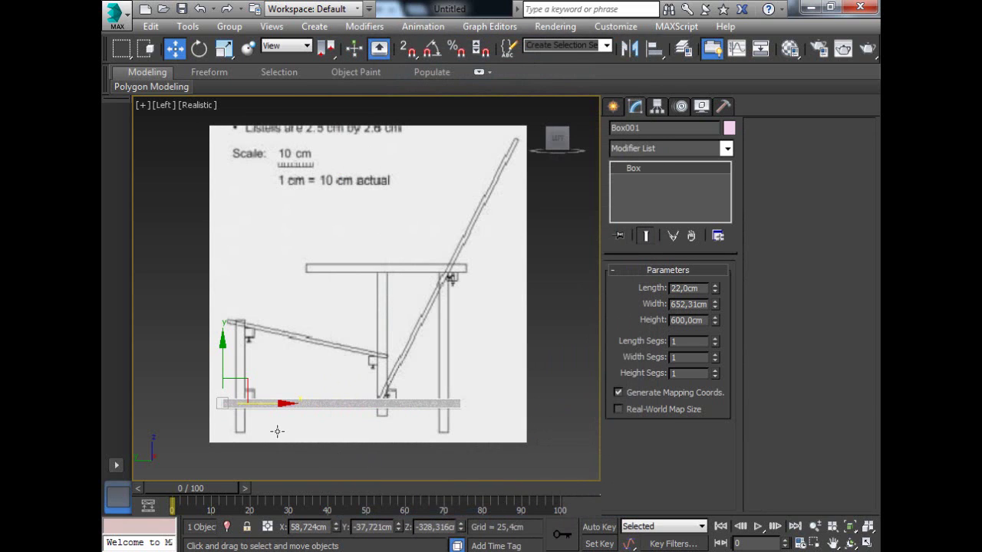
- Set the Left viewport's visual style to Shaded for a clear view of the drawing through the box
click(815, 527)
drag(254, 449, 232, 325)
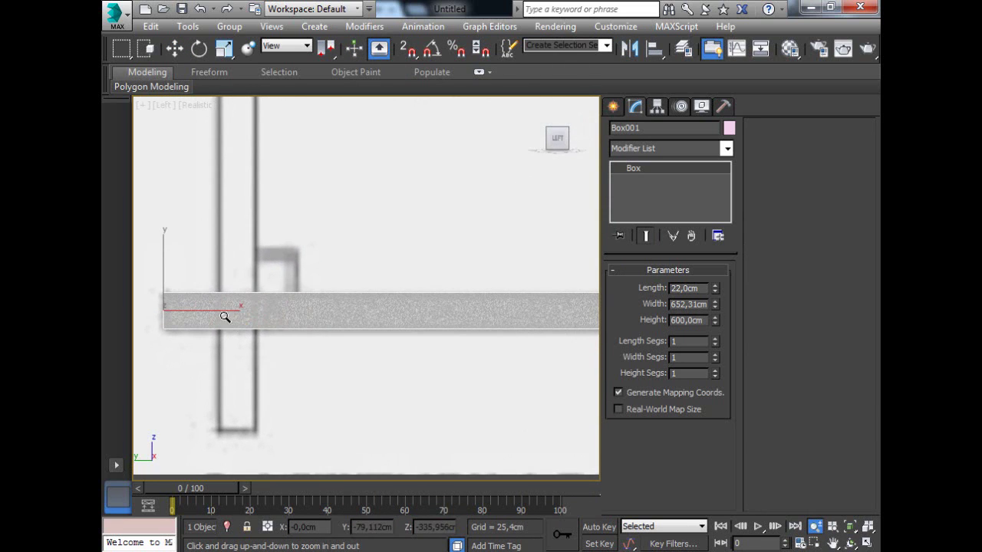
click(175, 51)
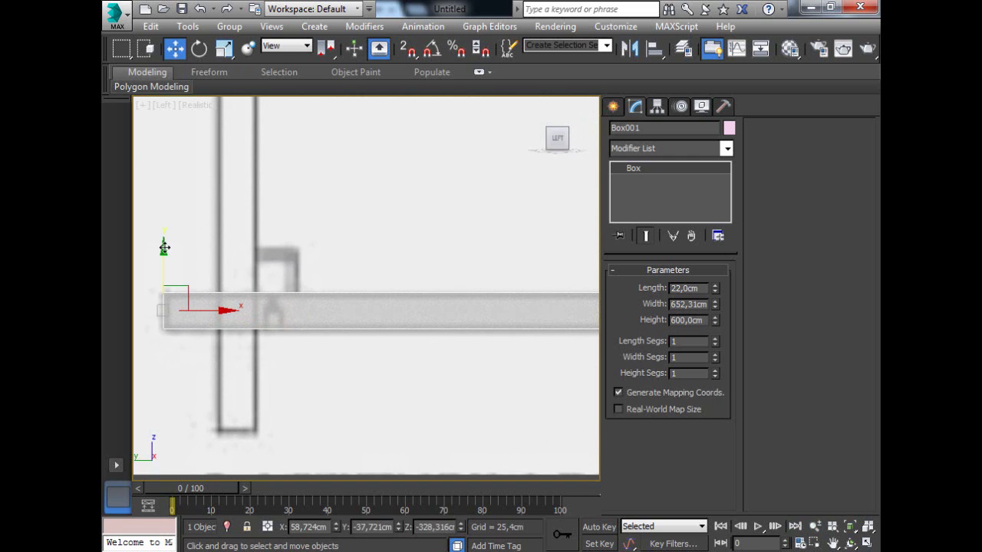
click(175, 125)
click(223, 312)
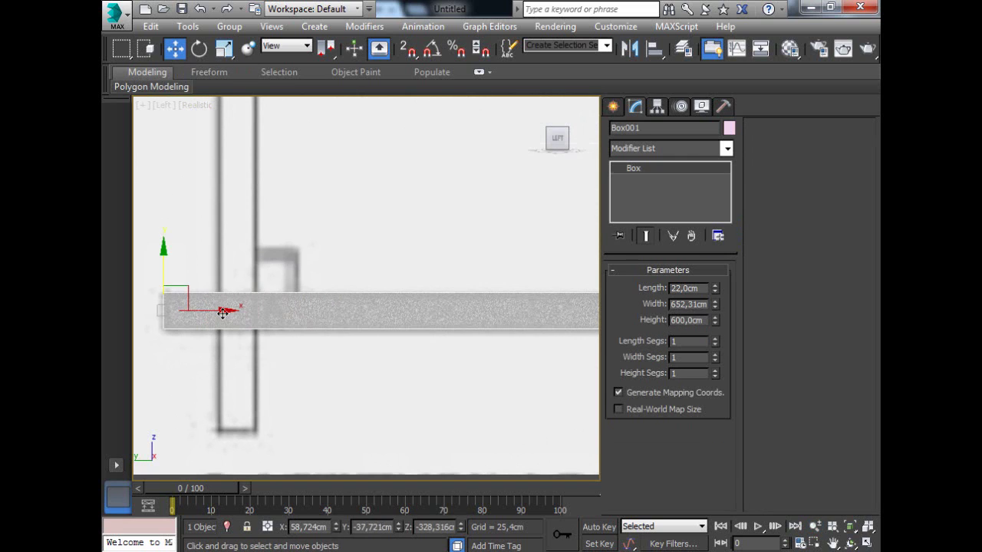
click(204, 111)
click(222, 141)
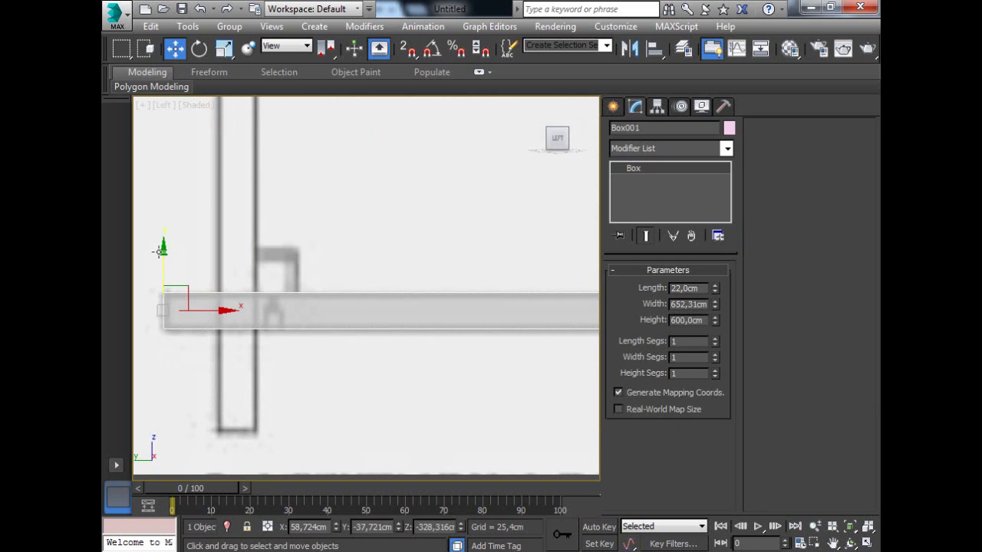
- Lower the box slightly onto the bottom rail in the side drawing and turn off its See-Through display
drag(164, 250, 167, 251)
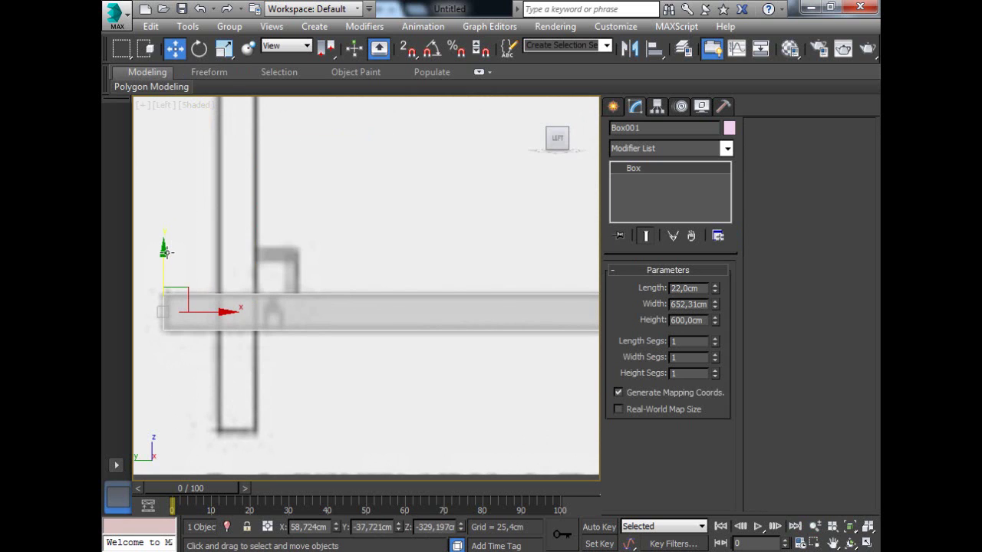
click(815, 527)
mouse_move(465, 300)
mouse_down()
mouse_move(478, 394)
mouse_move(511, 430)
mouse_move(565, 408)
mouse_up()
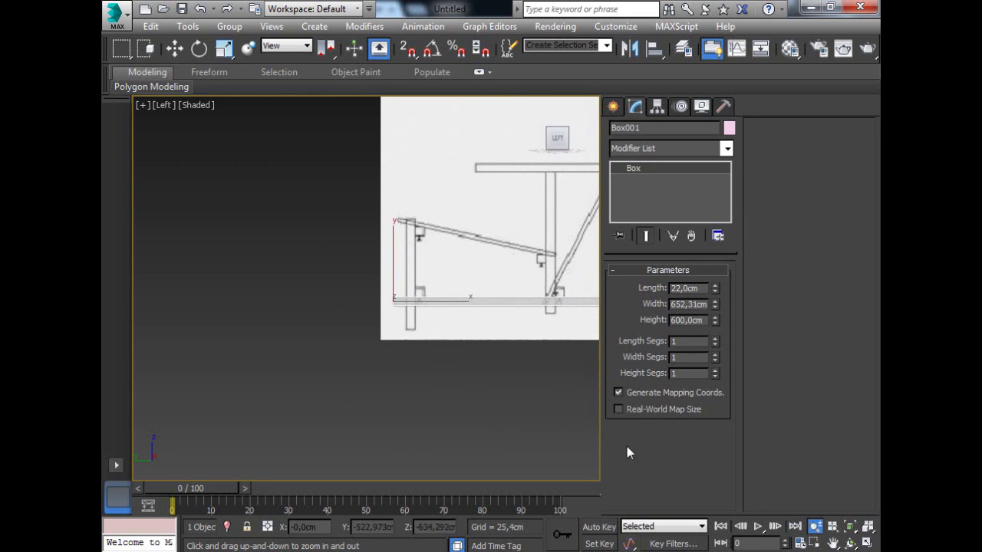
click(868, 526)
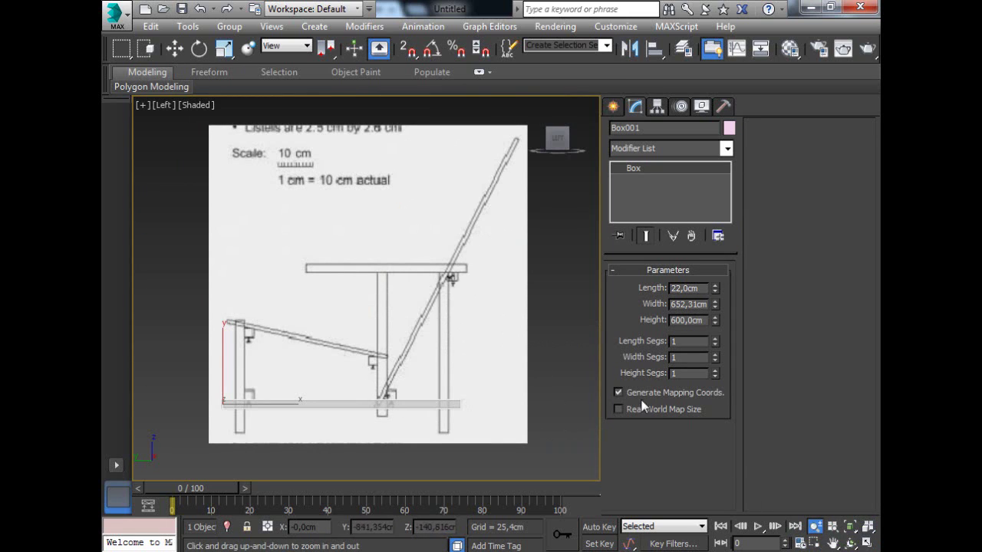
click(176, 52)
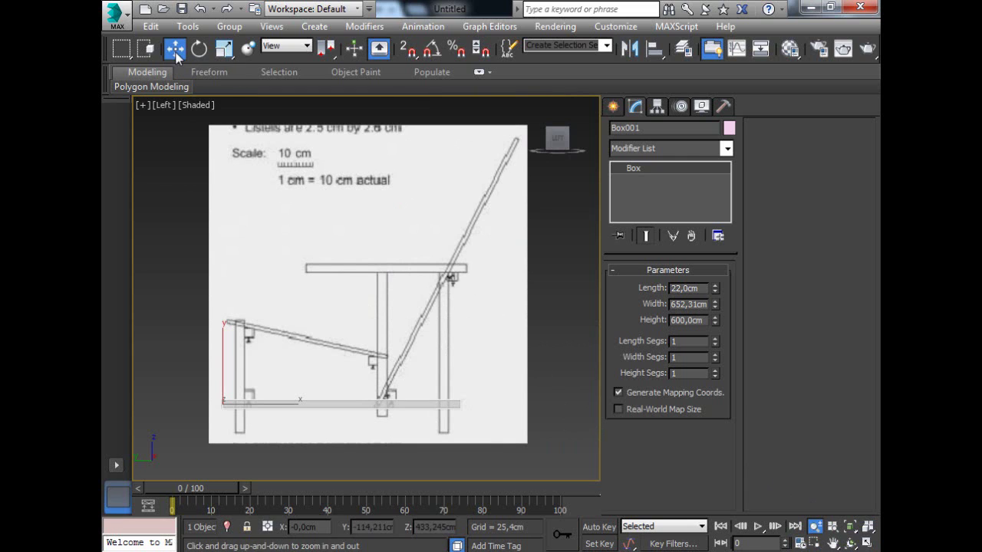
right_click(280, 399)
click(321, 500)
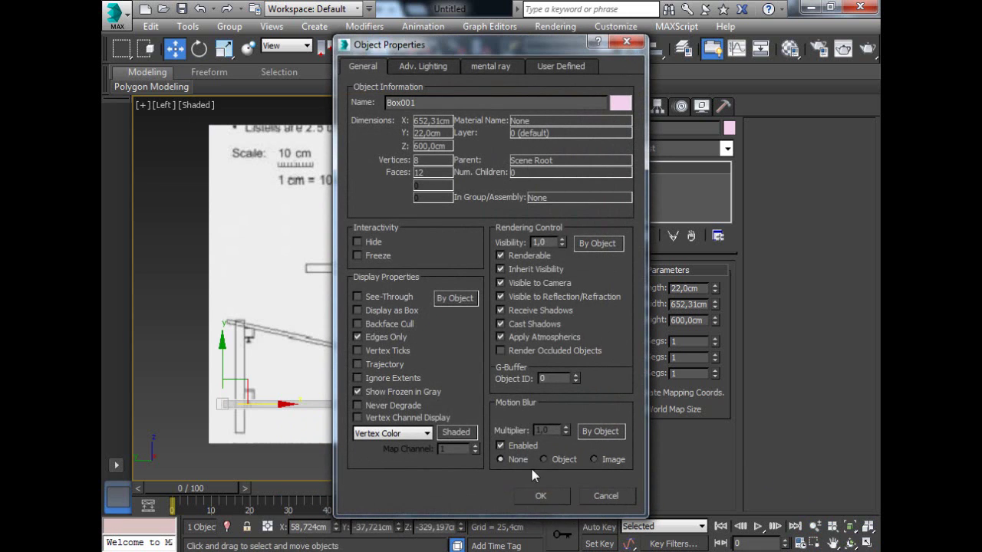
click(540, 494)
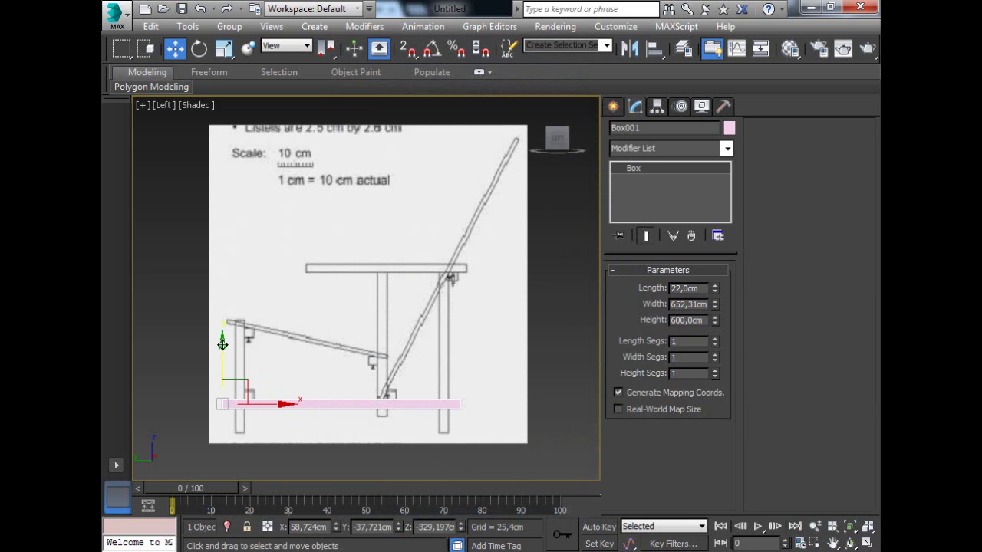
- Copy the rail box up to the drawn upper board, line up its front end, and set its height to about 403.2 cm
mouse_move(223, 344)
shift+mouse_down()
mouse_move(228, 222)
mouse_move(239, 209)
shift+mouse_up()
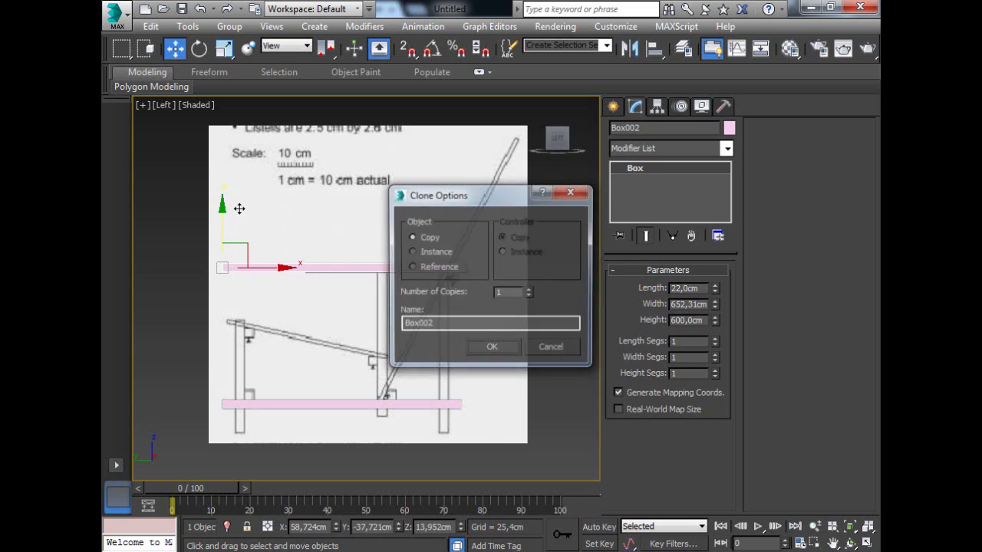
click(489, 350)
drag(285, 267, 293, 268)
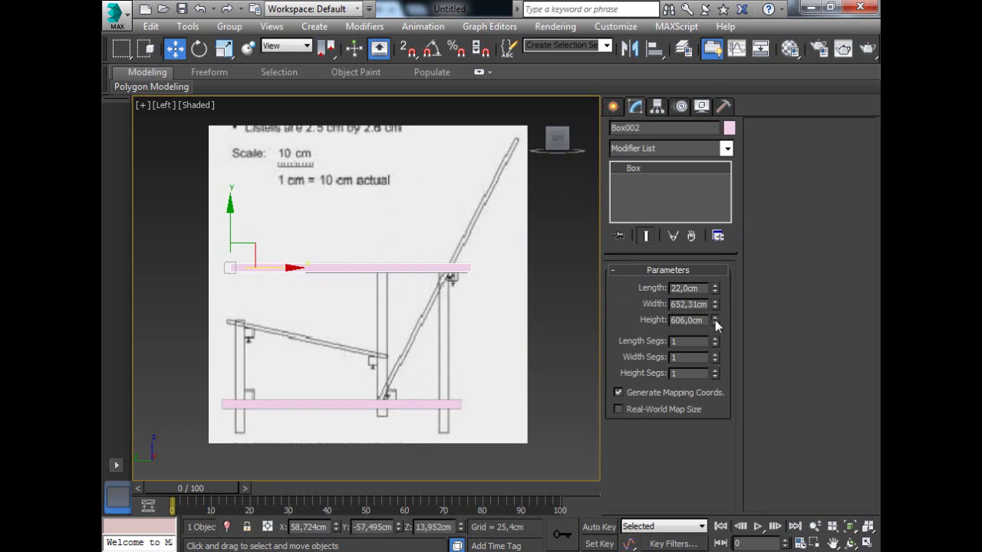
drag(715, 320, 715, 332)
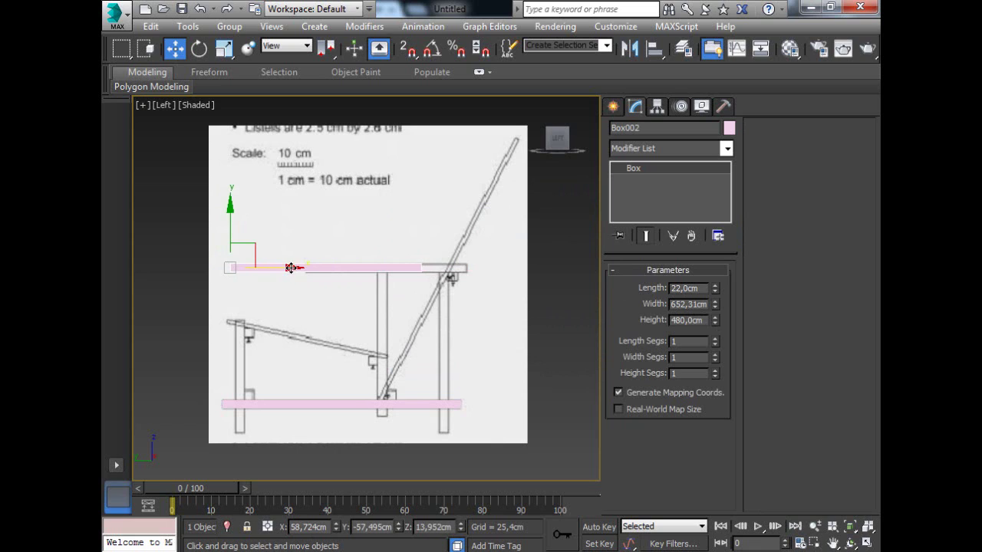
drag(292, 267, 366, 274)
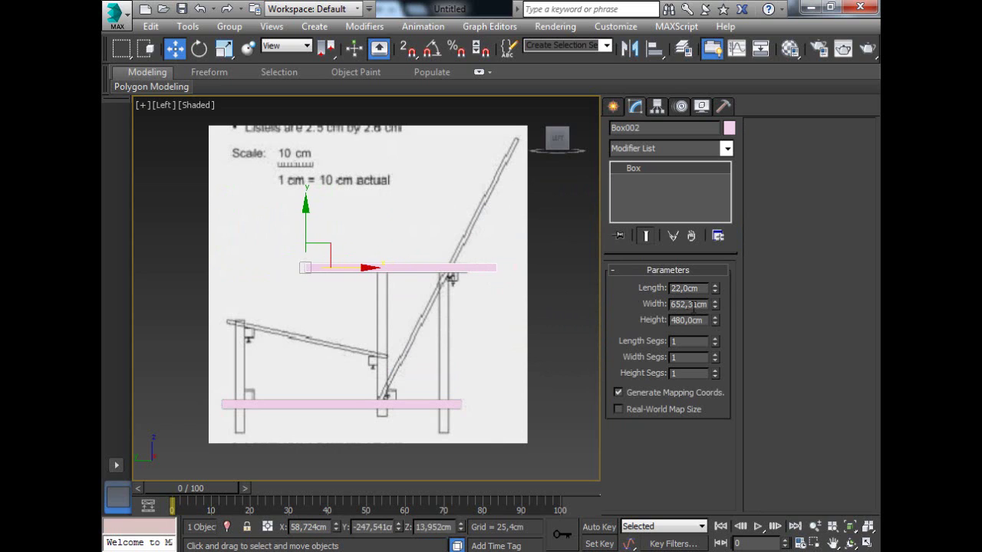
drag(716, 322, 713, 328)
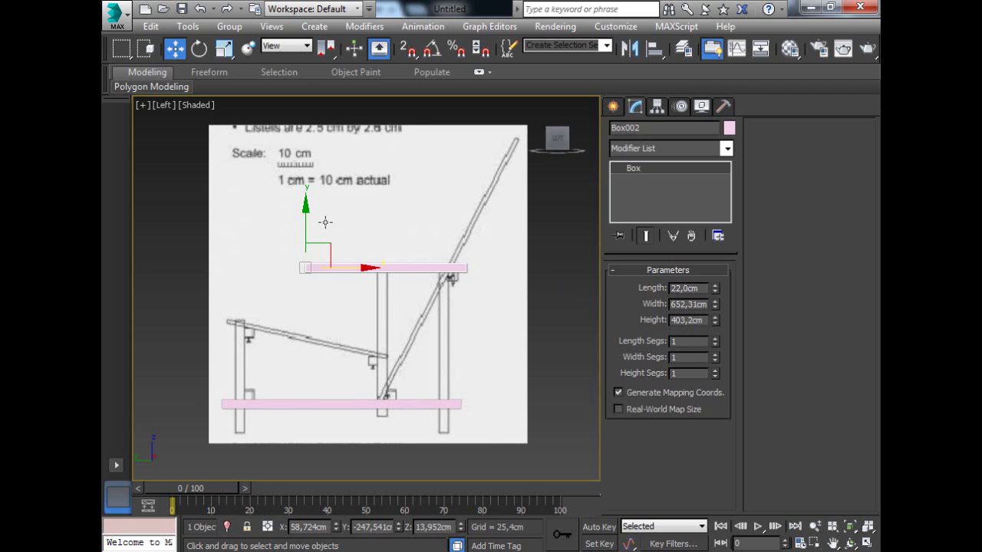
- Fine-tune the upper box's position in the side view and set its height to about 407.23 cm to match the drawn board's ends
drag(306, 206, 306, 209)
scroll(330, 265, up, 2)
scroll(499, 257, up, 3)
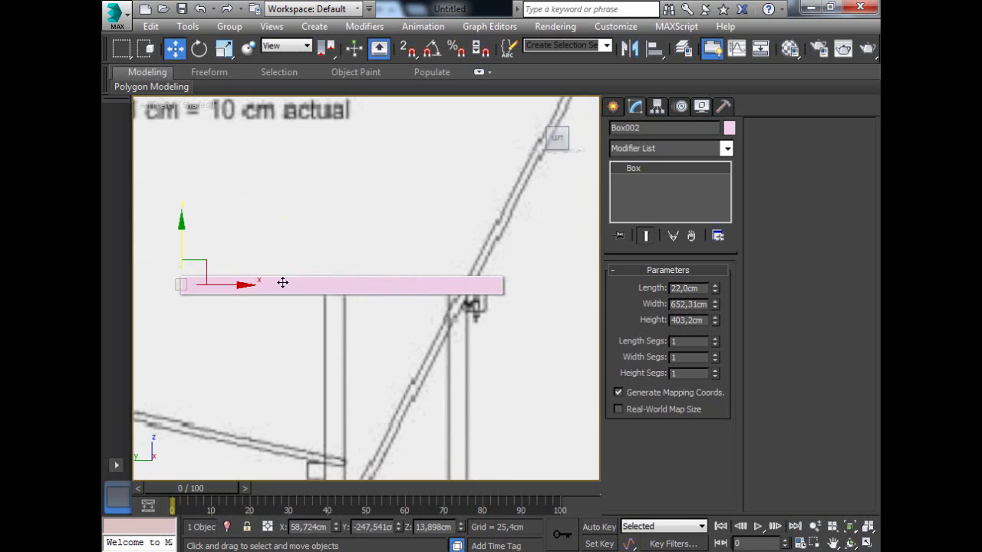
drag(241, 285, 241, 286)
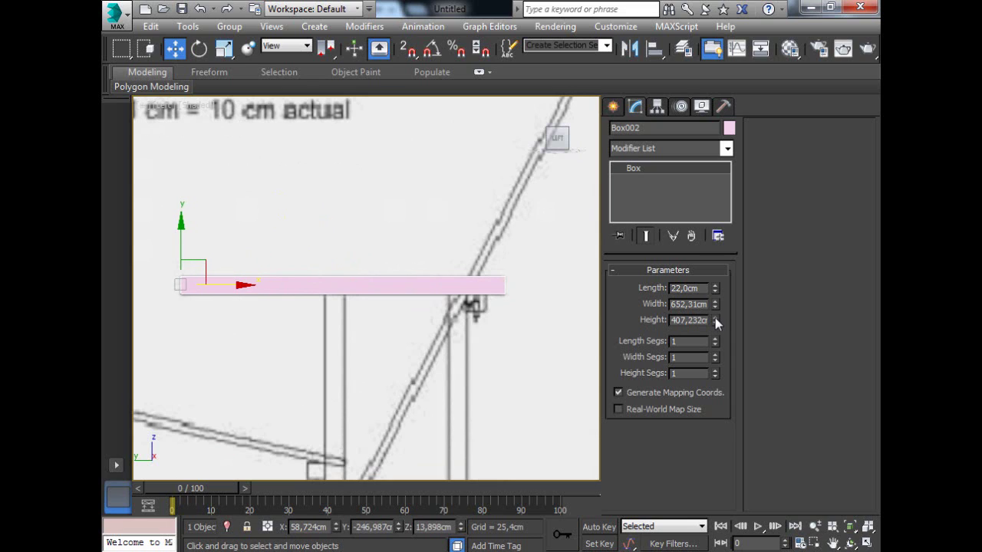
click(300, 202)
scroll(300, 206, down, 3)
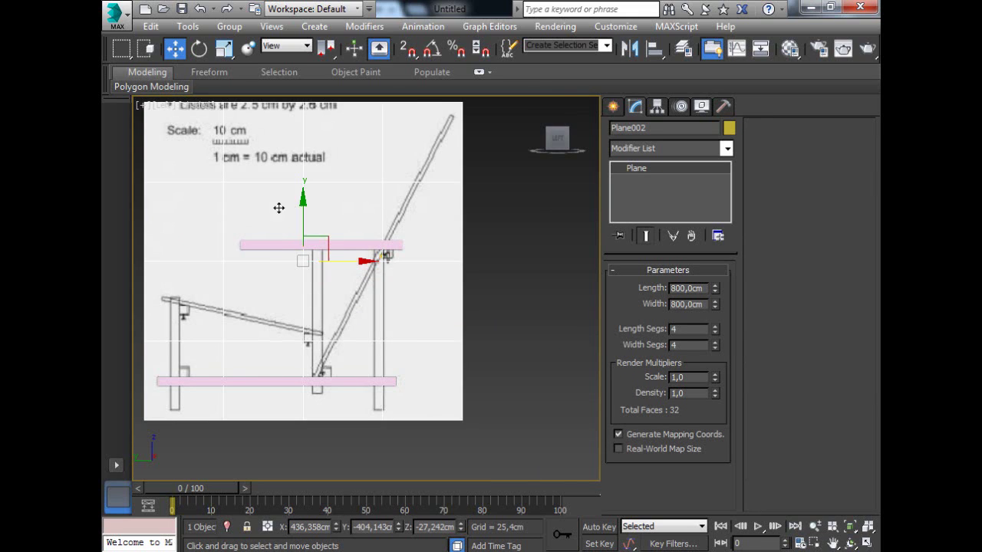
scroll(201, 220, up, 2)
scroll(202, 220, down, 2)
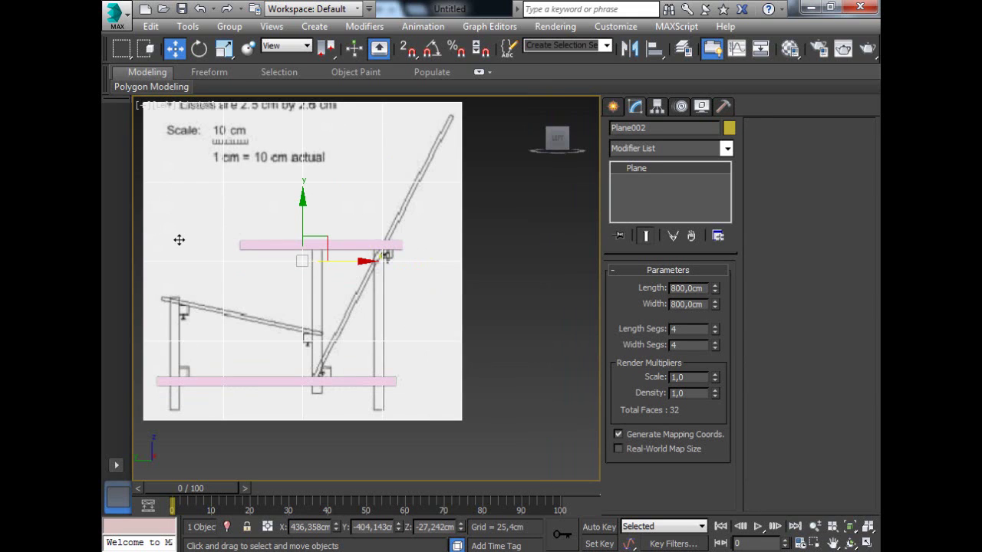
- In the front view, set the upper box's width to about 91.3 cm and position it on the drawn right-hand top block
key(f)
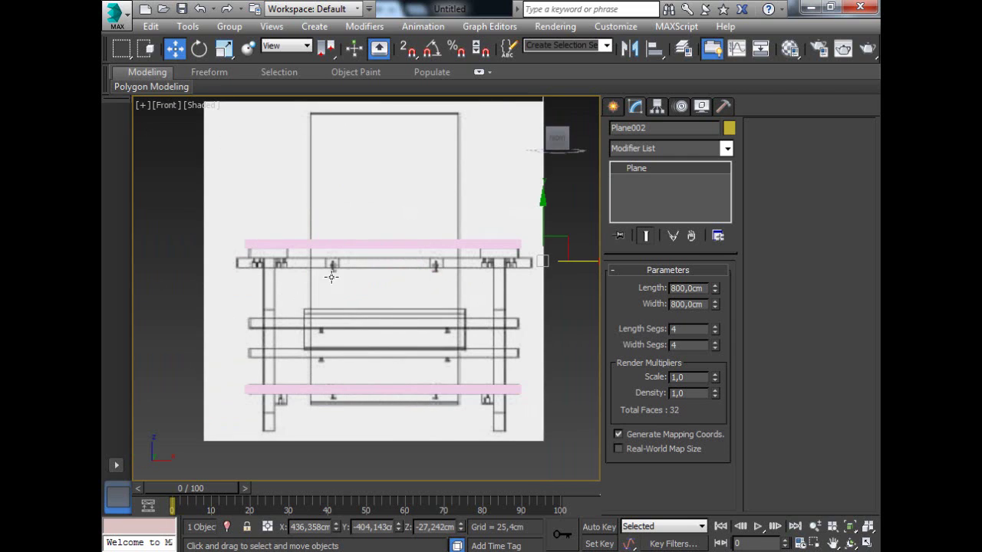
click(404, 243)
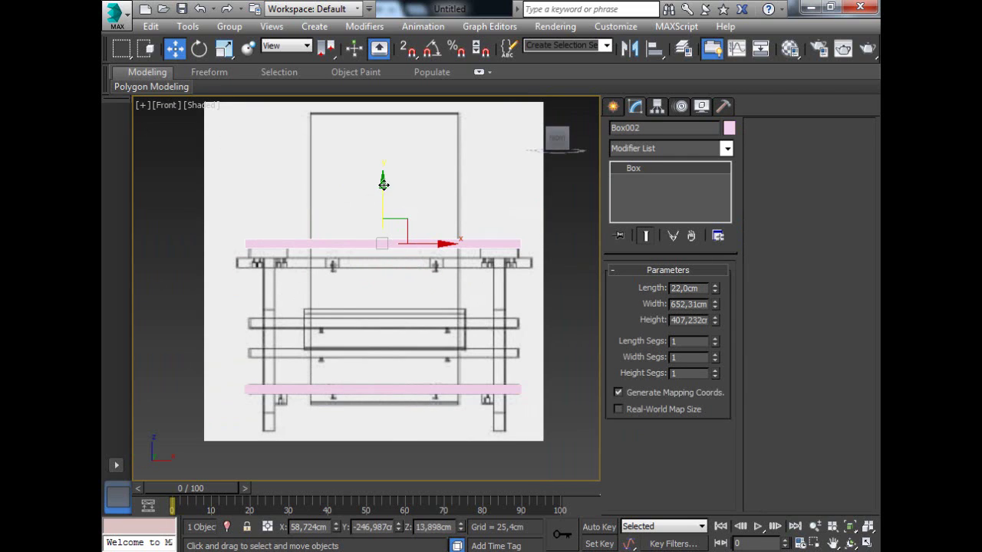
drag(382, 185, 382, 193)
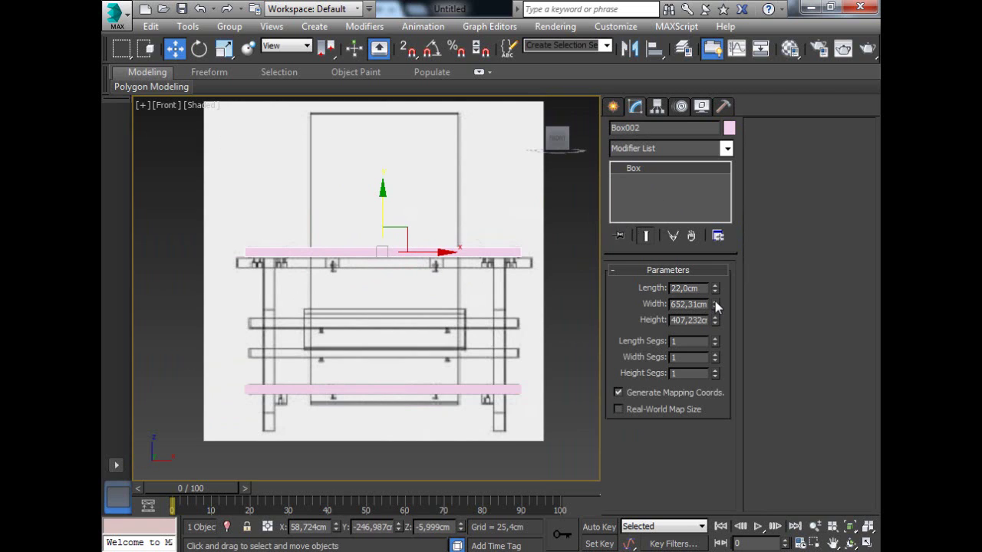
drag(715, 306, 710, 367)
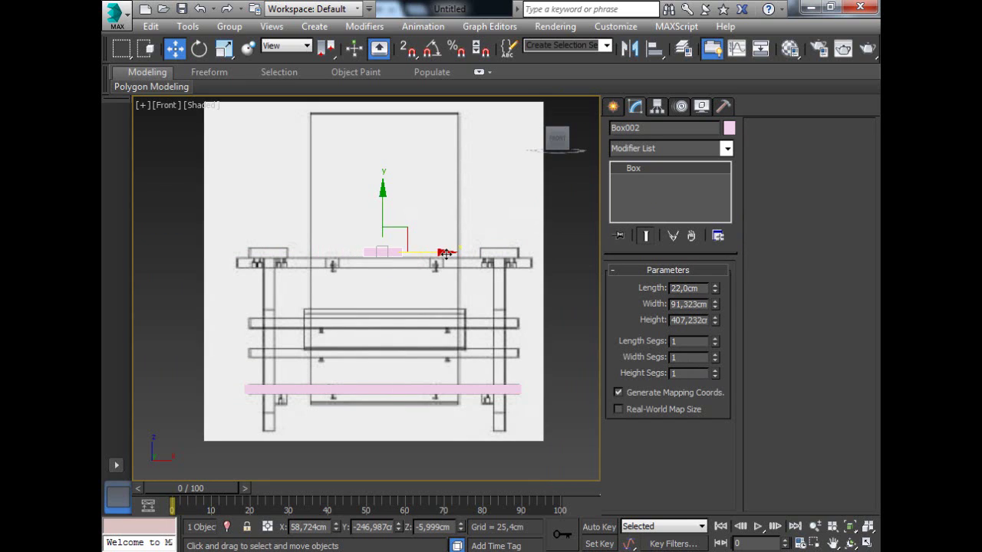
drag(446, 254, 562, 260)
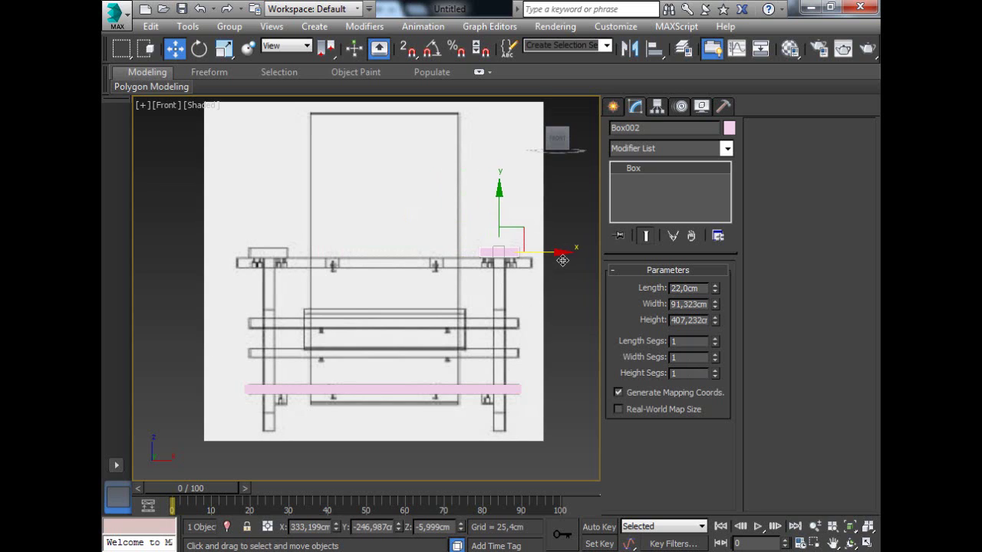
drag(559, 252, 559, 254)
- Clone the right-hand top block as an instance onto the matching left-hand block in the front drawing
drag(557, 140, 551, 161)
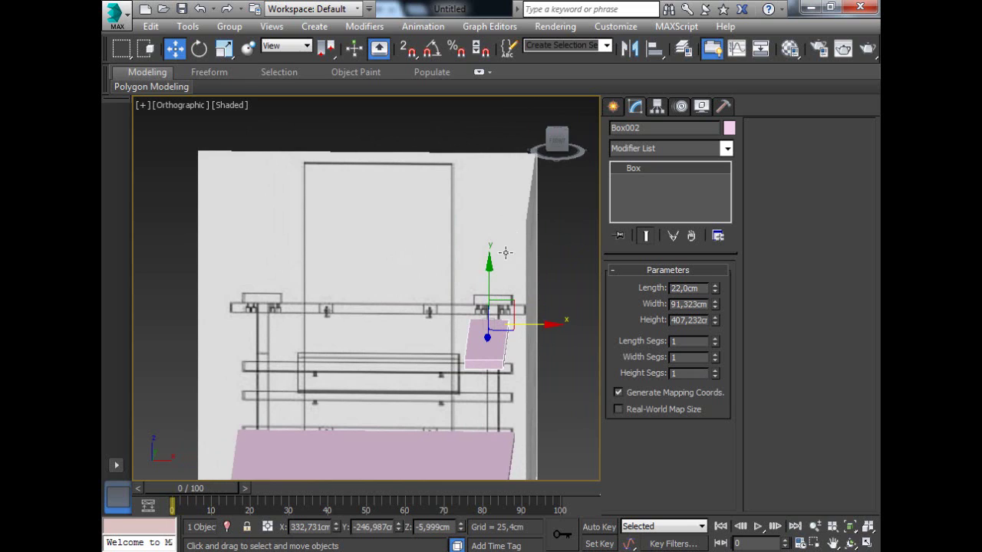
key(f)
shift+drag(546, 253, 326, 252)
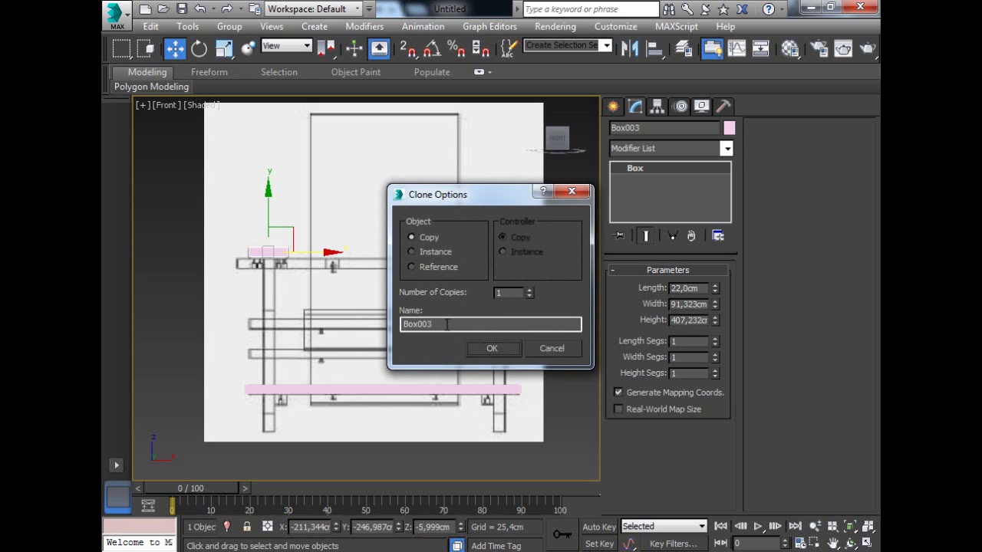
click(436, 252)
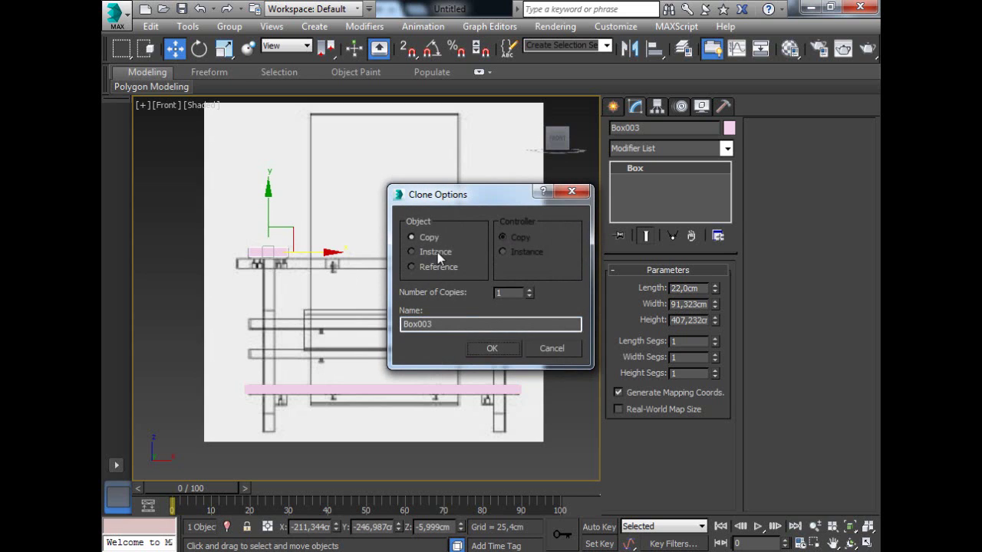
click(491, 348)
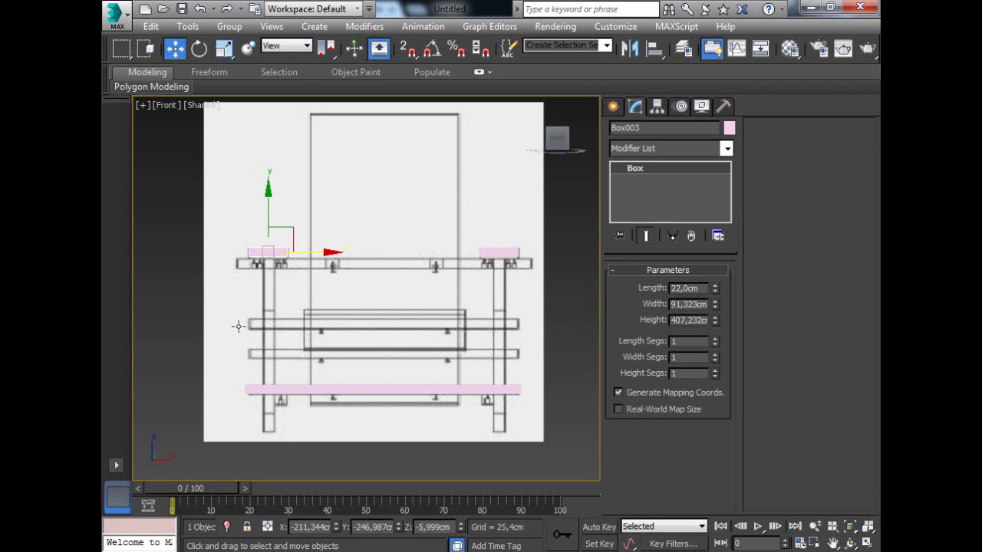
- Clone the bottom rail box upward as instances onto the two middle rails in the front drawing
click(364, 389)
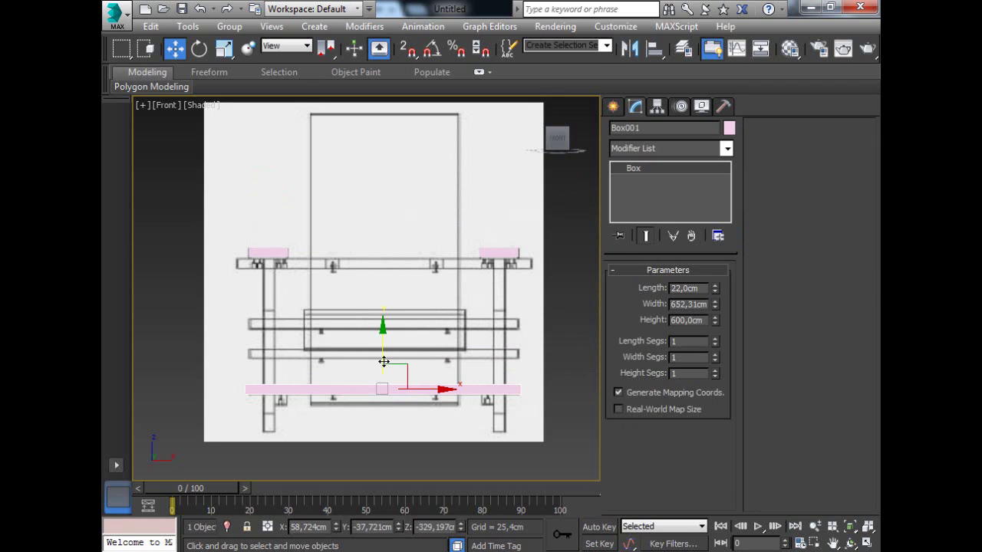
shift+drag(384, 329, 387, 266)
click(491, 349)
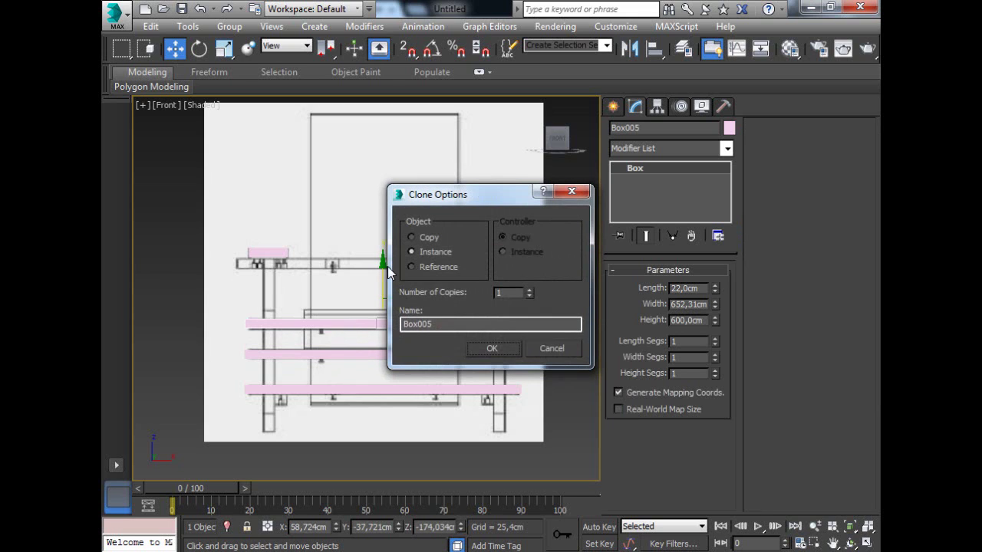
click(487, 350)
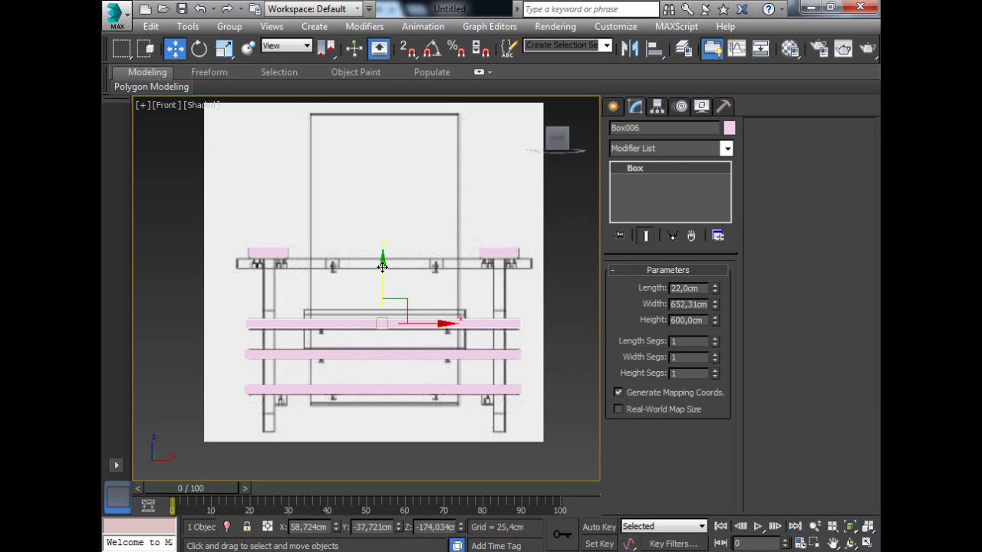
- Clone the upper middle rail as an independent copy onto the wide rail under the top blocks, with a width of about 697.97 cm
shift+drag(383, 262, 383, 205)
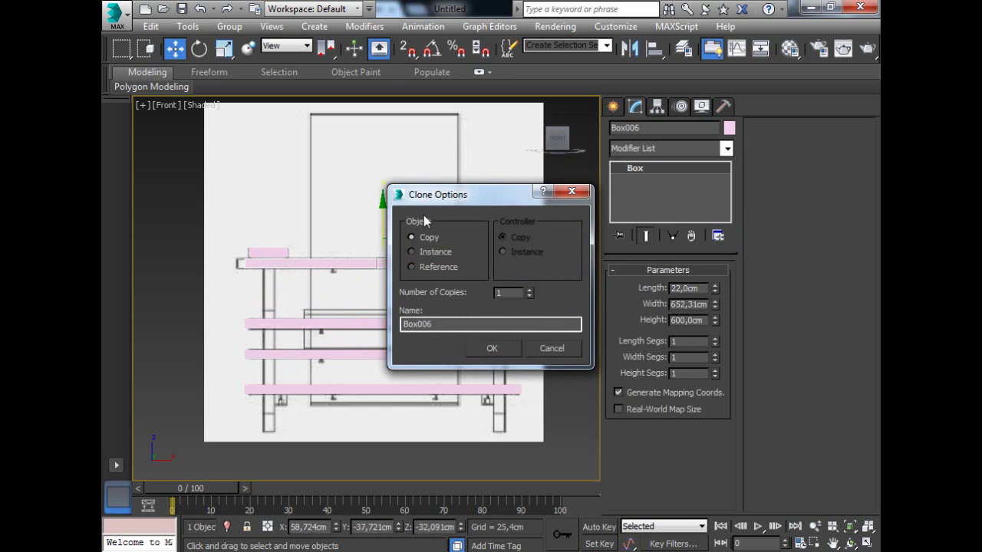
click(492, 347)
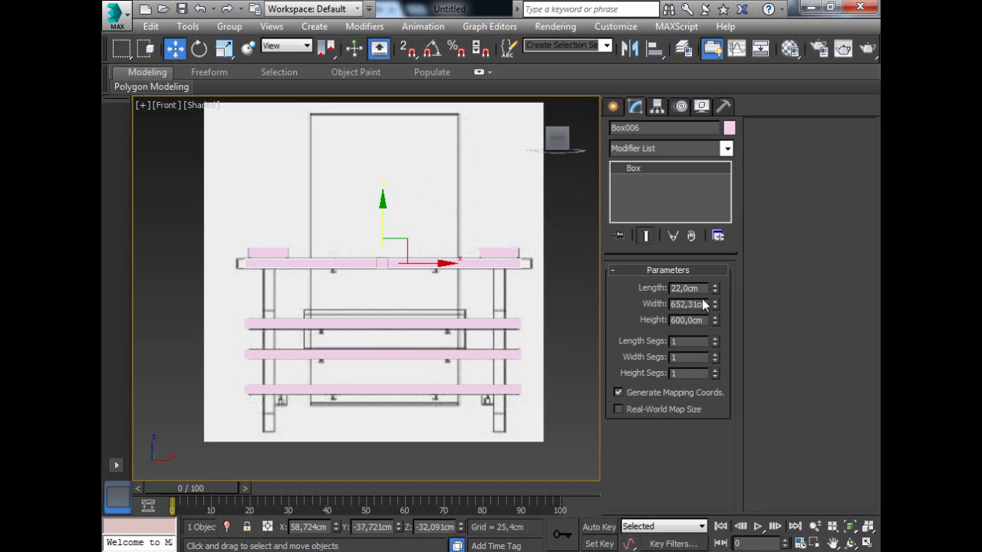
drag(716, 305, 714, 300)
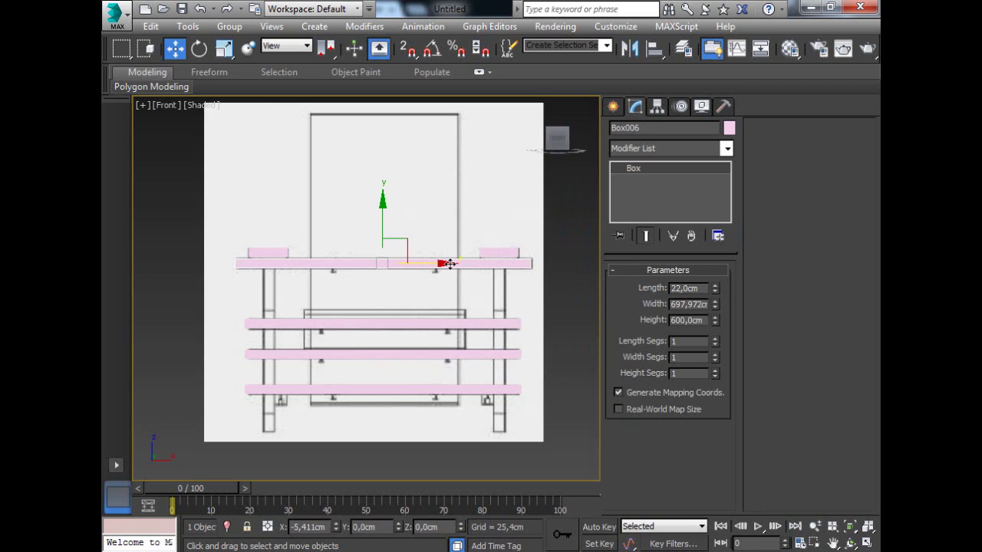
drag(453, 264, 451, 263)
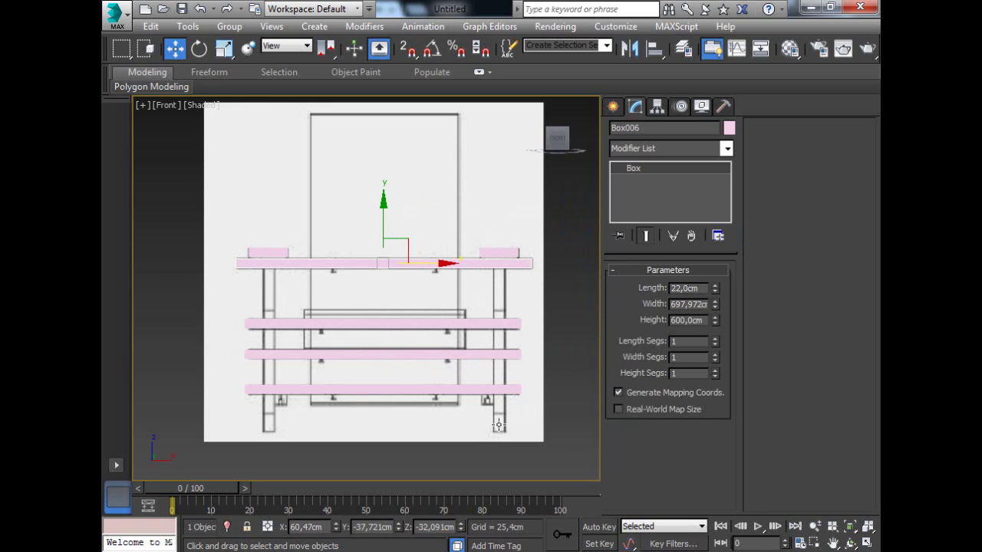
- Set the length of the wide rail under the top blocks to 24 cm
click(471, 427)
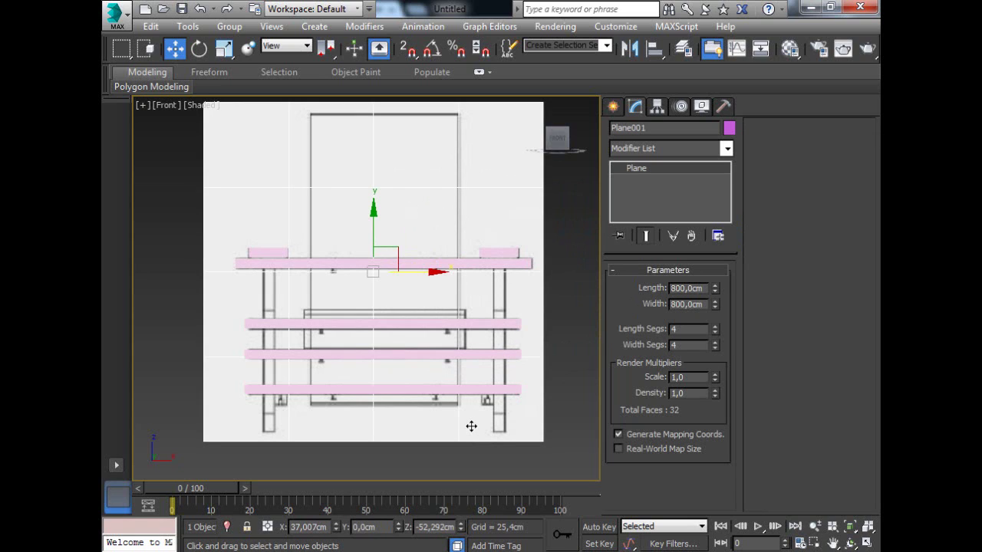
click(414, 263)
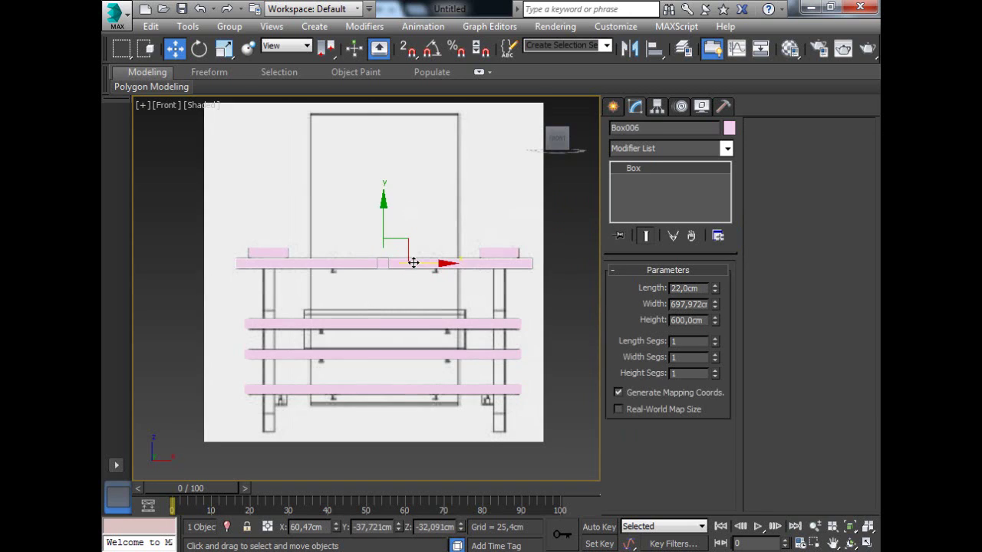
click(716, 285)
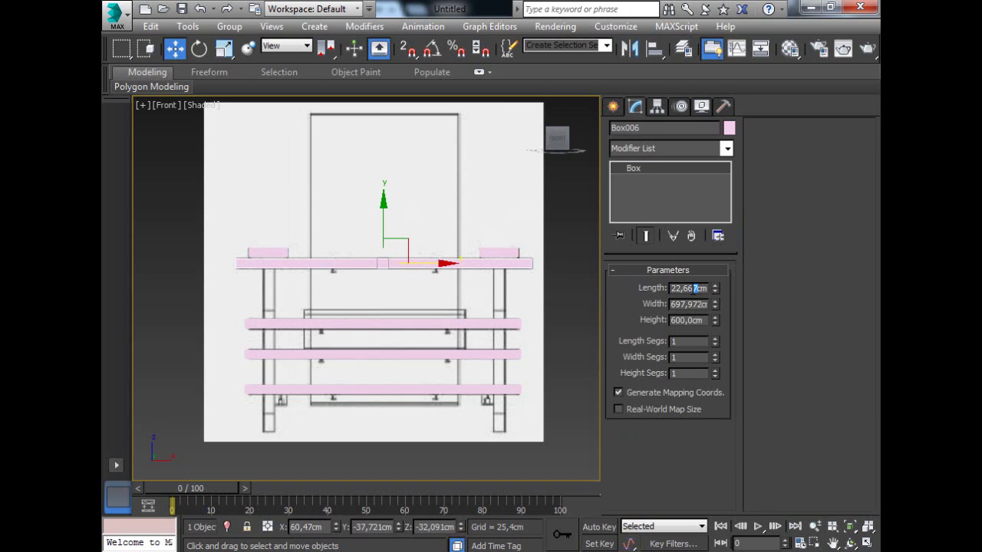
drag(695, 288, 635, 287)
text(2,)
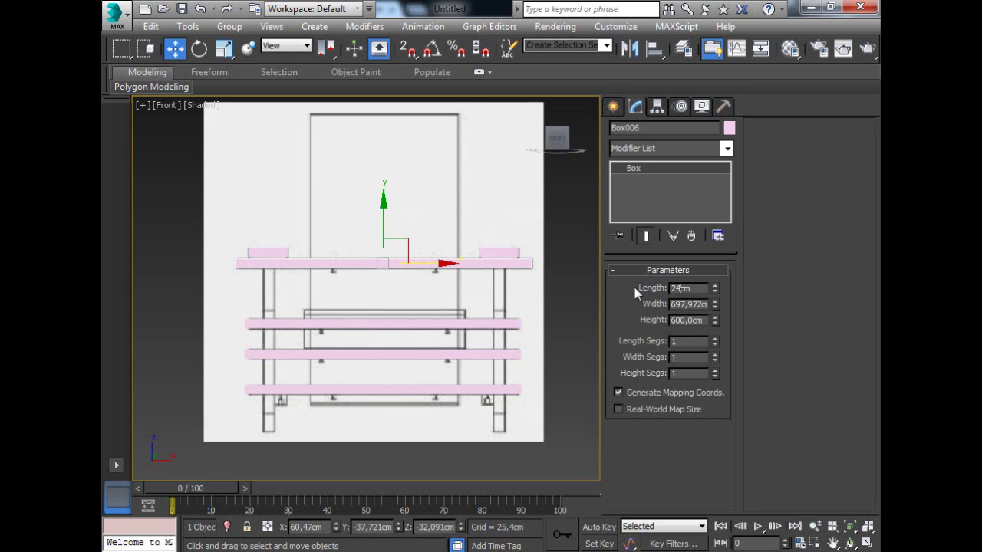
text(4)
key(Return)
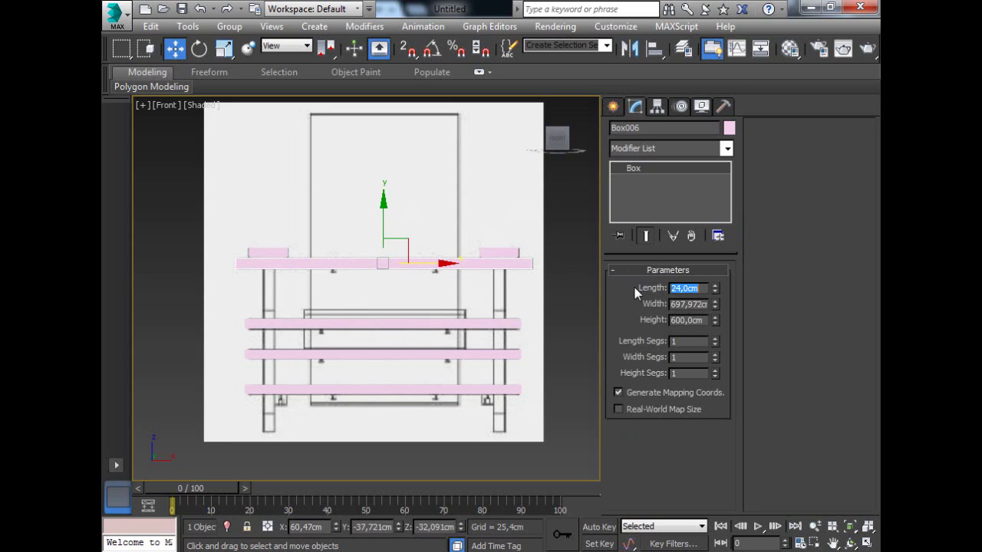
- Set the three instanced lower rails' length to 24 cm and nudge the upper middle rail down onto its drawn outline
click(479, 323)
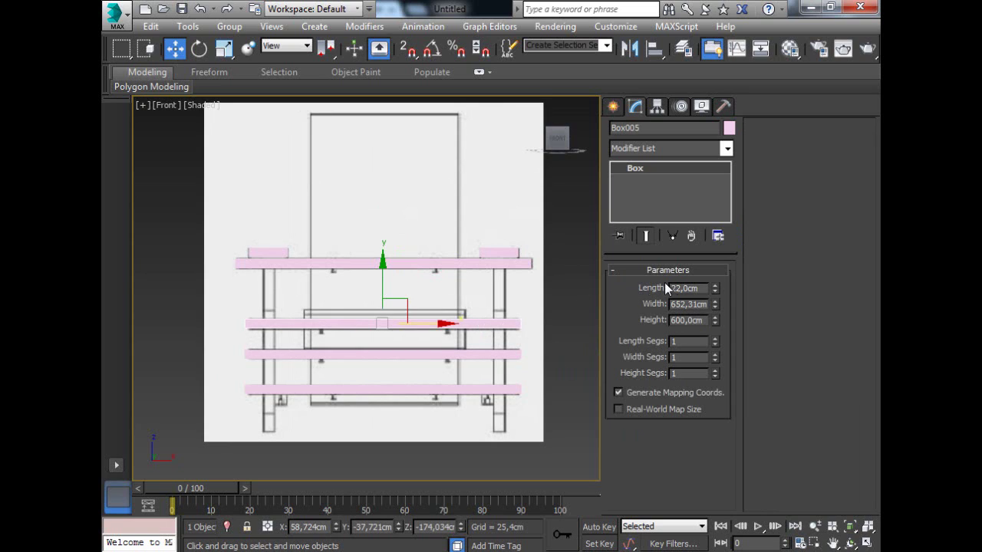
drag(676, 288, 653, 291)
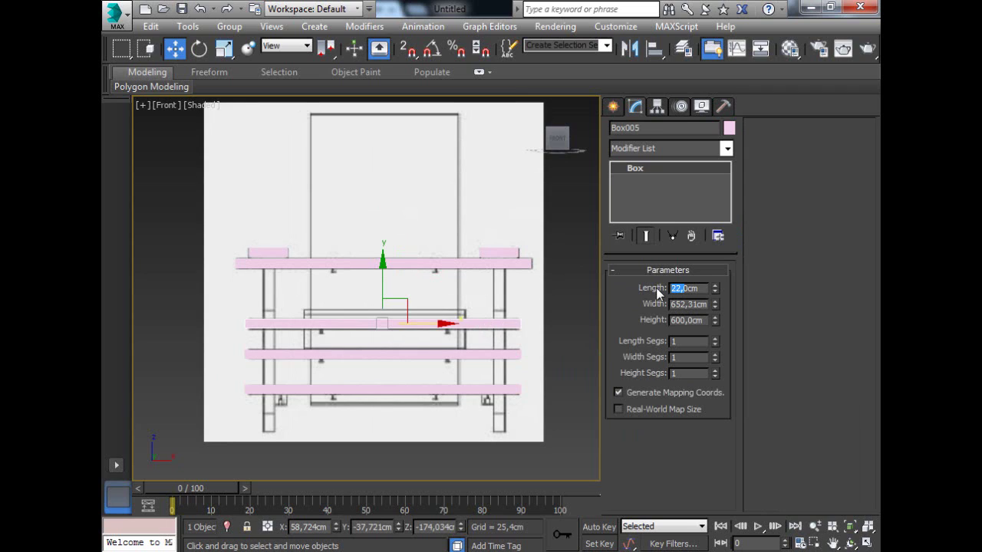
text(240)
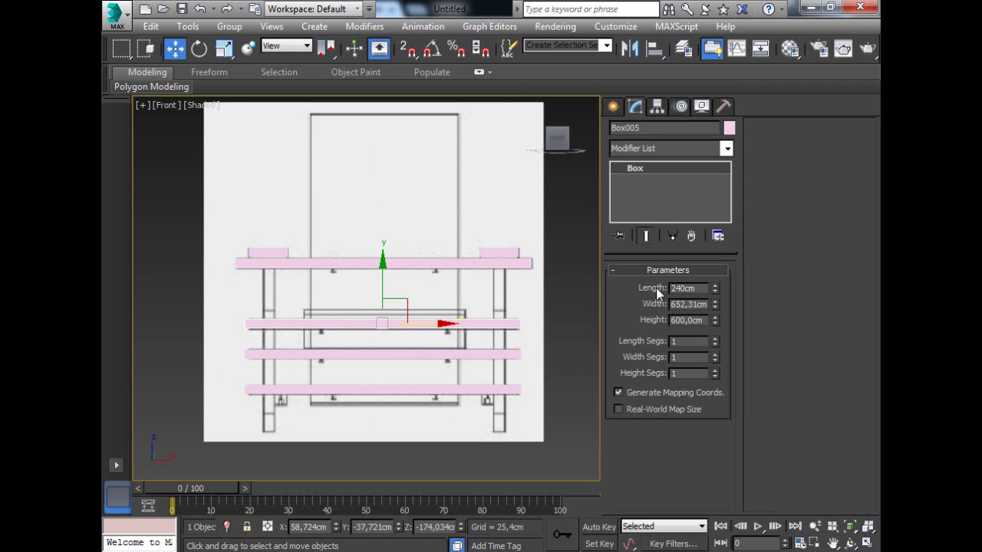
key(Return)
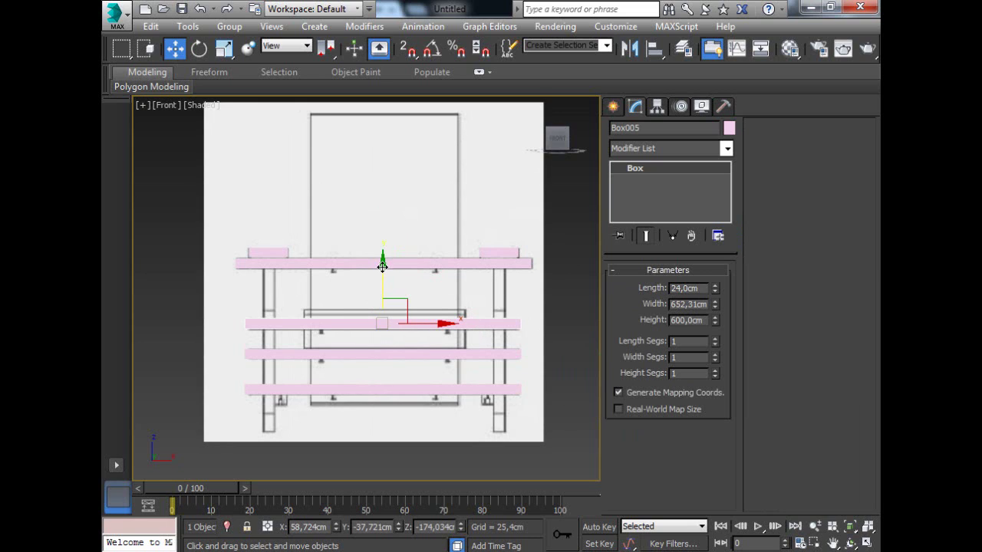
drag(382, 266, 383, 266)
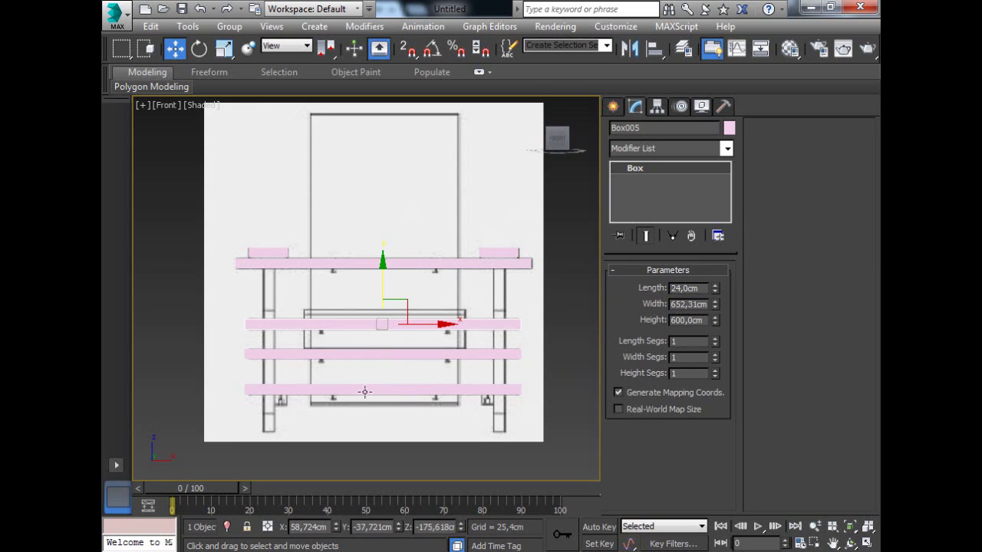
click(374, 354)
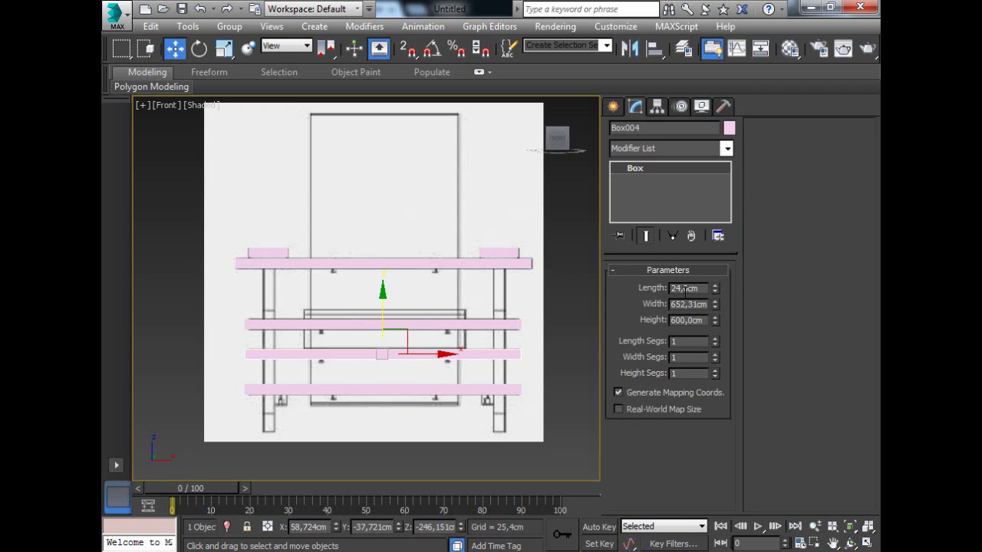
click(385, 389)
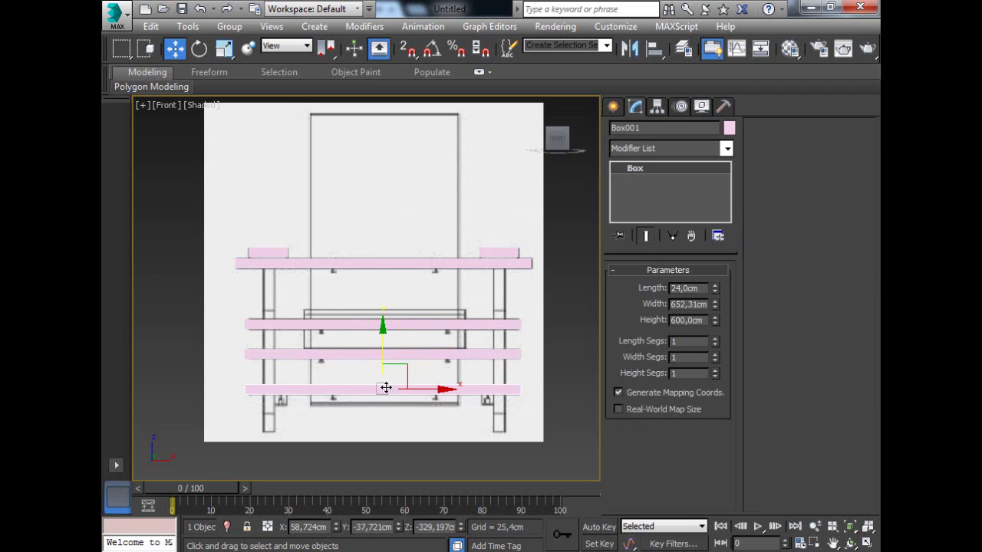
click(563, 381)
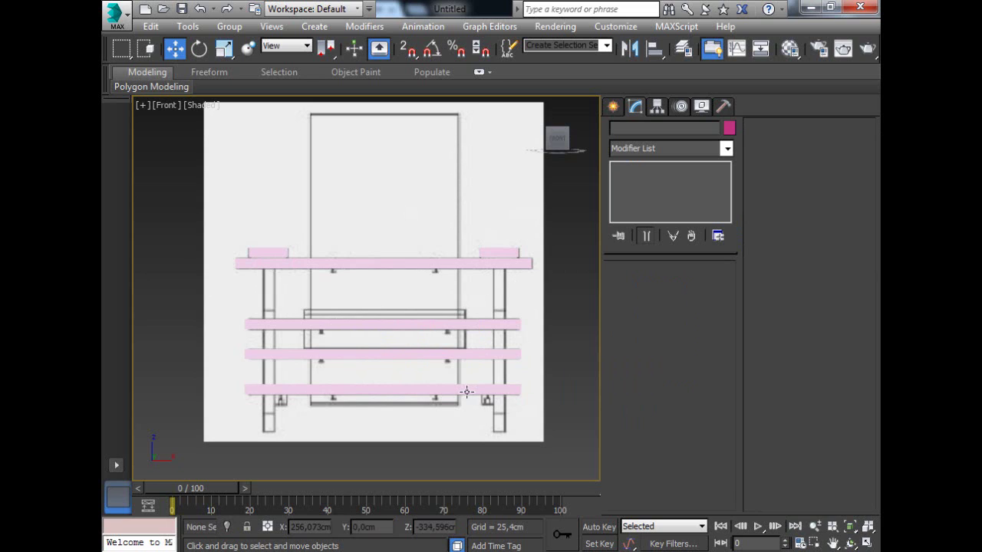
- In the left view, set the instanced rails' height to 30 cm and move the upper middle rail against the front leg's inner edge
key(l)
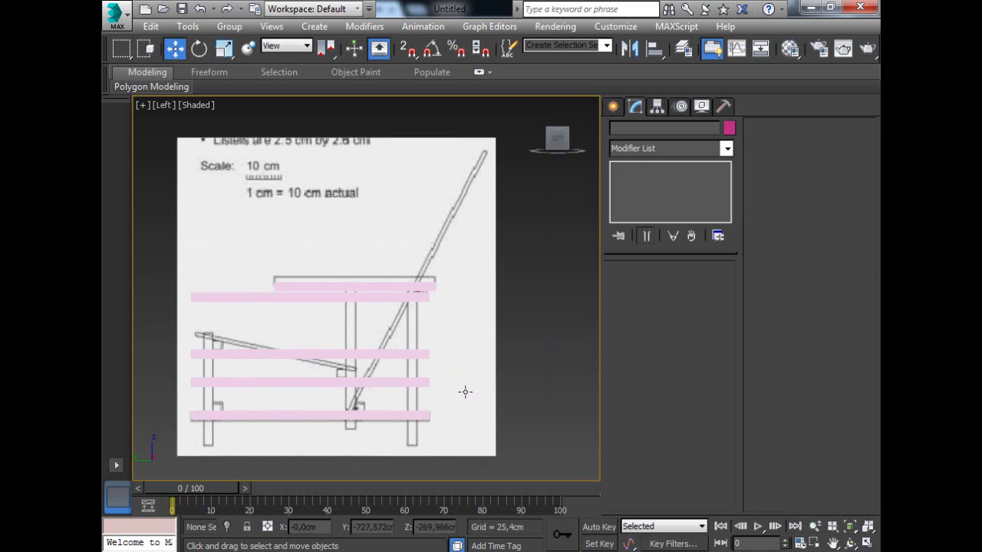
click(392, 355)
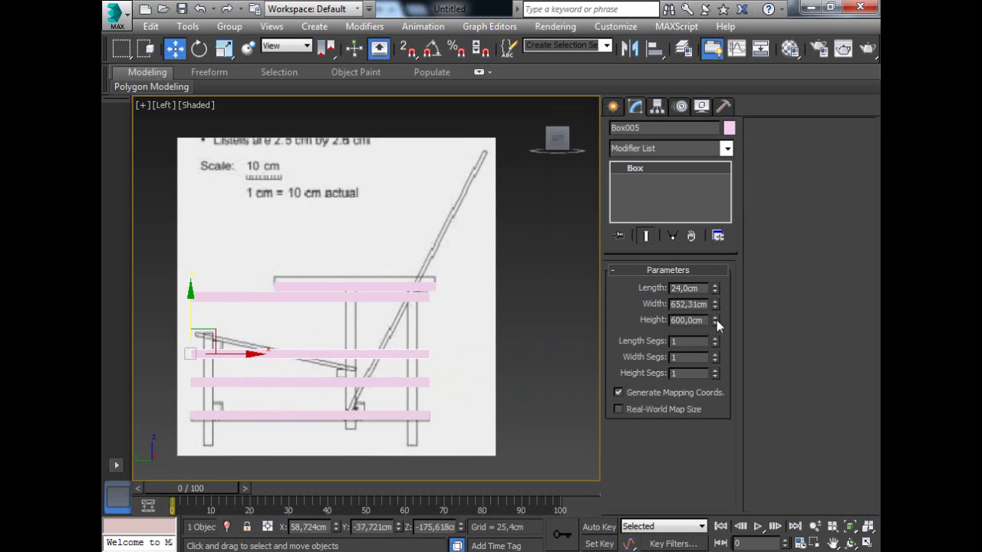
drag(716, 322, 704, 388)
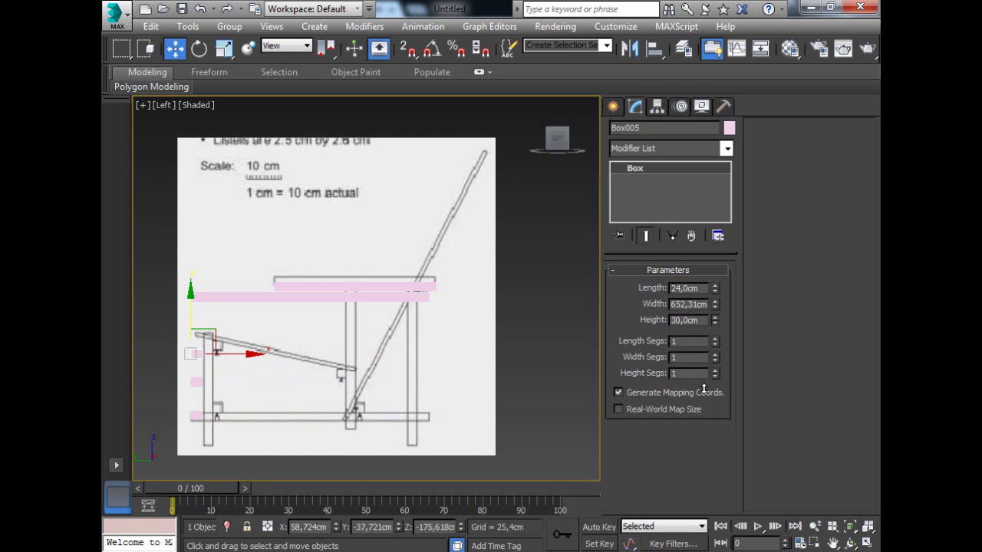
click(153, 373)
scroll(156, 373, up, 5)
click(230, 335)
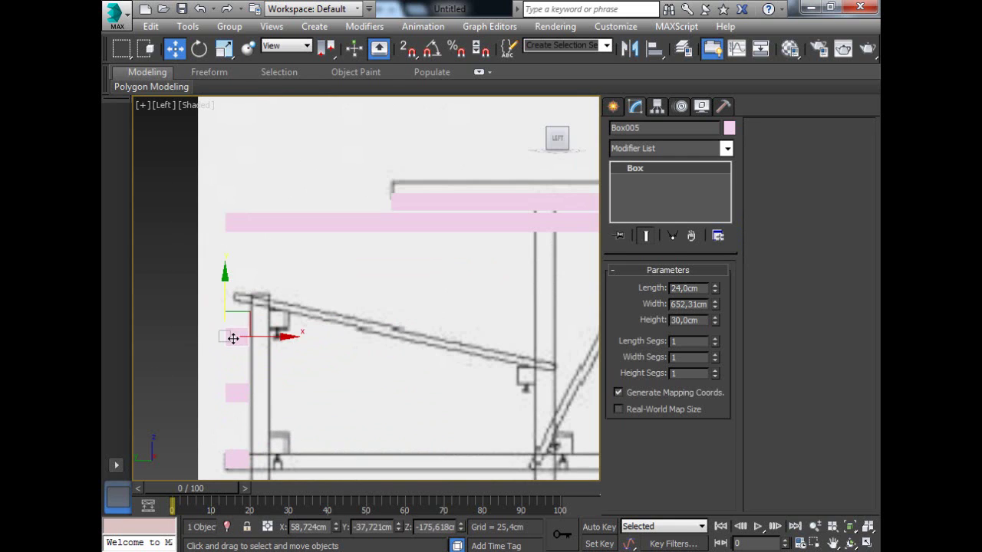
drag(281, 335, 331, 335)
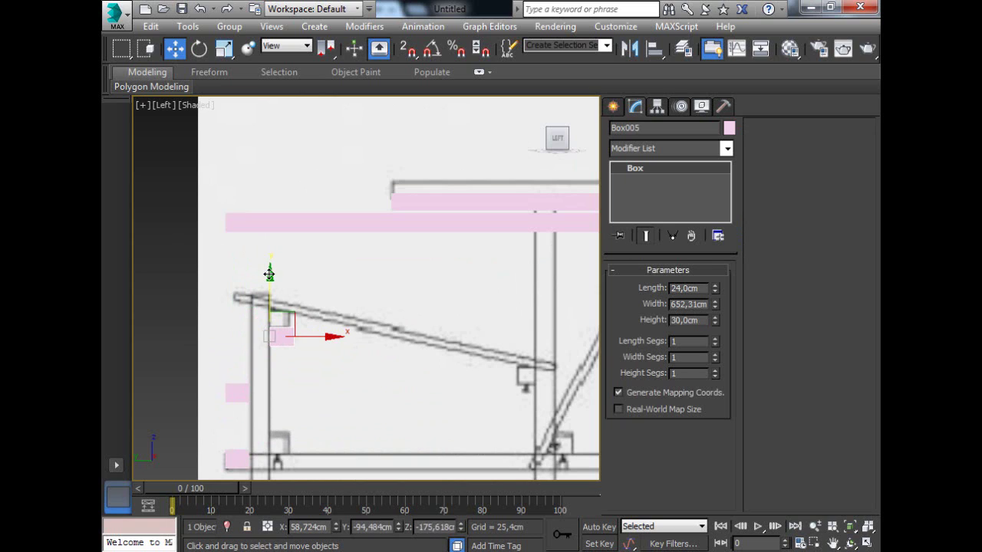
- Try raising the upper middle rail onto its drawn block and setting its width to about 734.75 cm
drag(270, 271, 270, 258)
drag(715, 307, 715, 303)
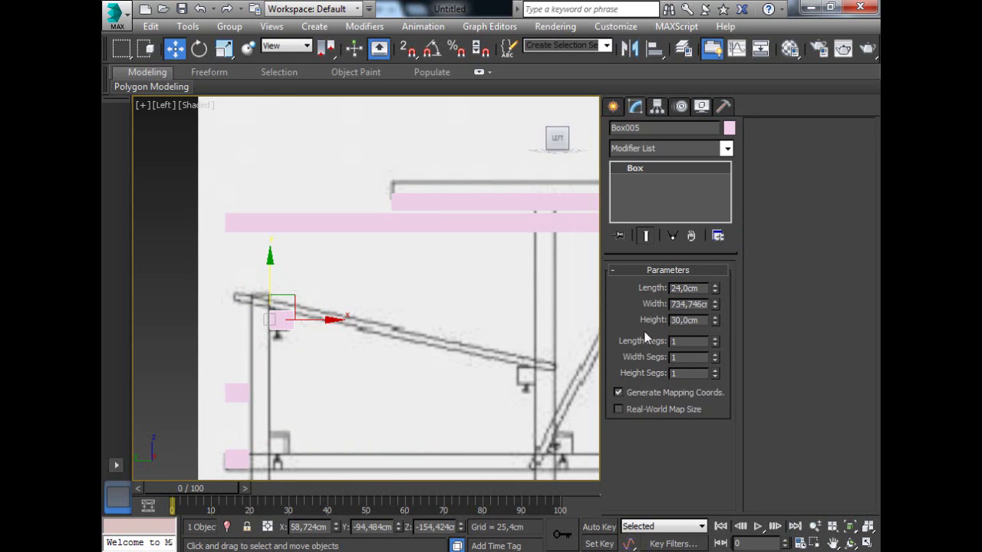
key(ctrl+z)
key(ctrl+z)
key(ctrl+z)
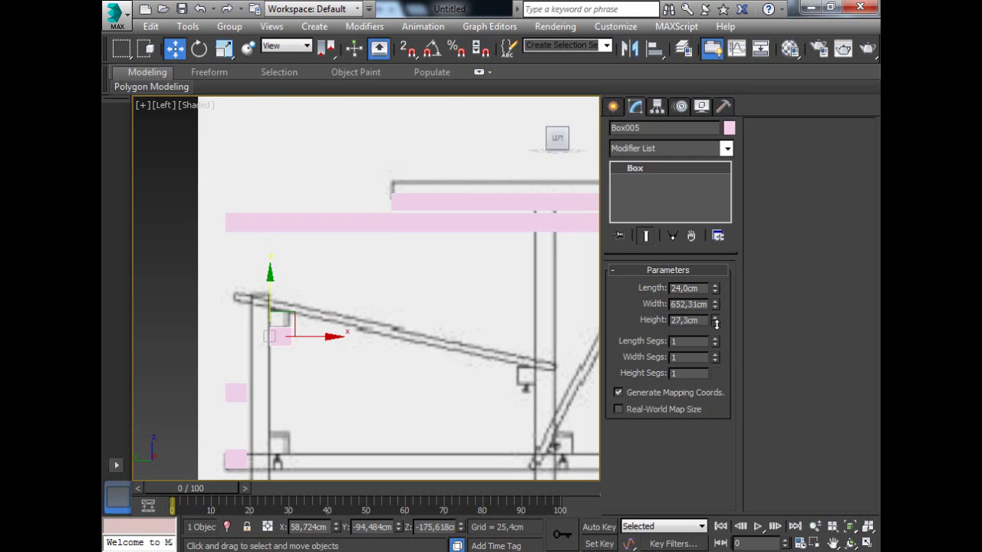
- Set the instanced rails' height to 24.3 cm and position the two middle rails on the drawn blocks under the sloping seat
drag(715, 323, 716, 329)
drag(270, 273, 274, 257)
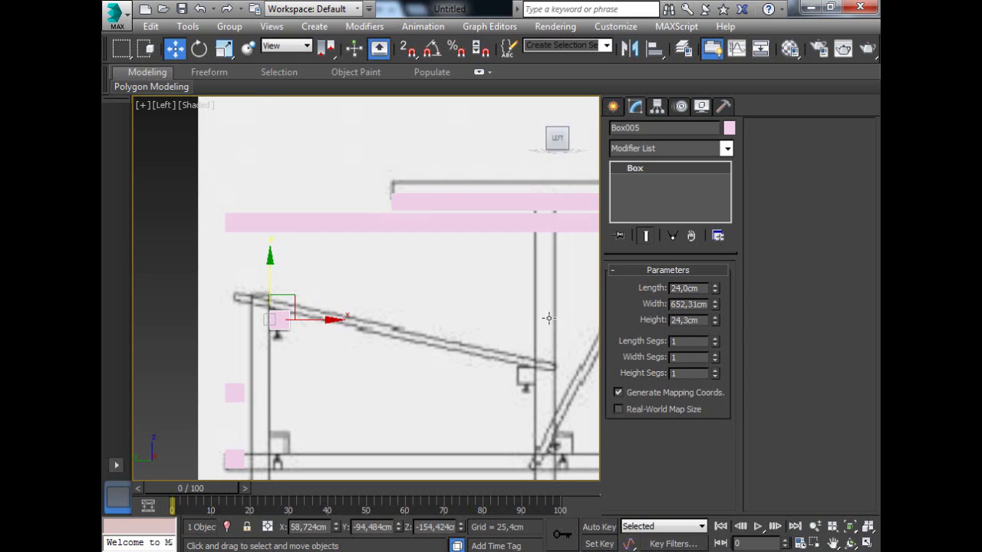
click(231, 394)
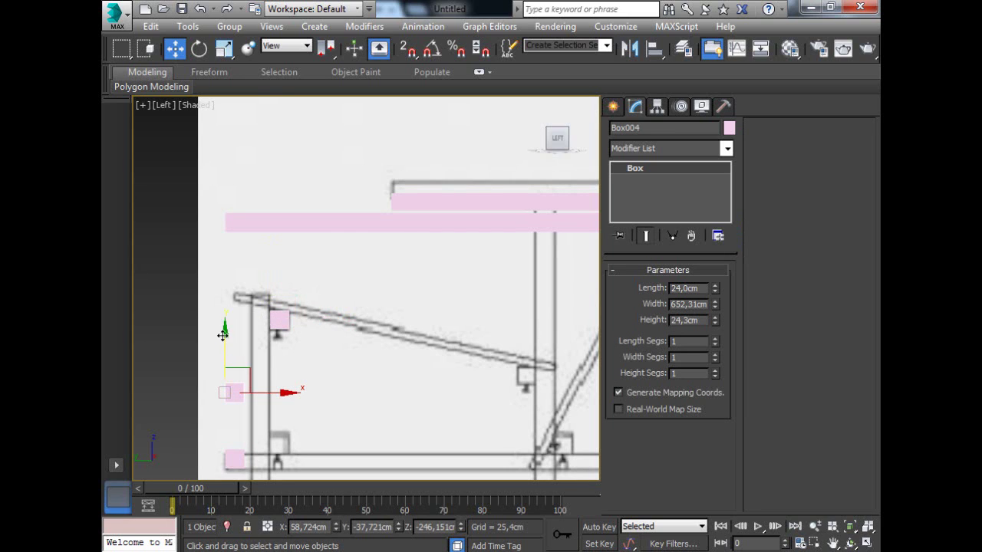
drag(263, 392, 576, 381)
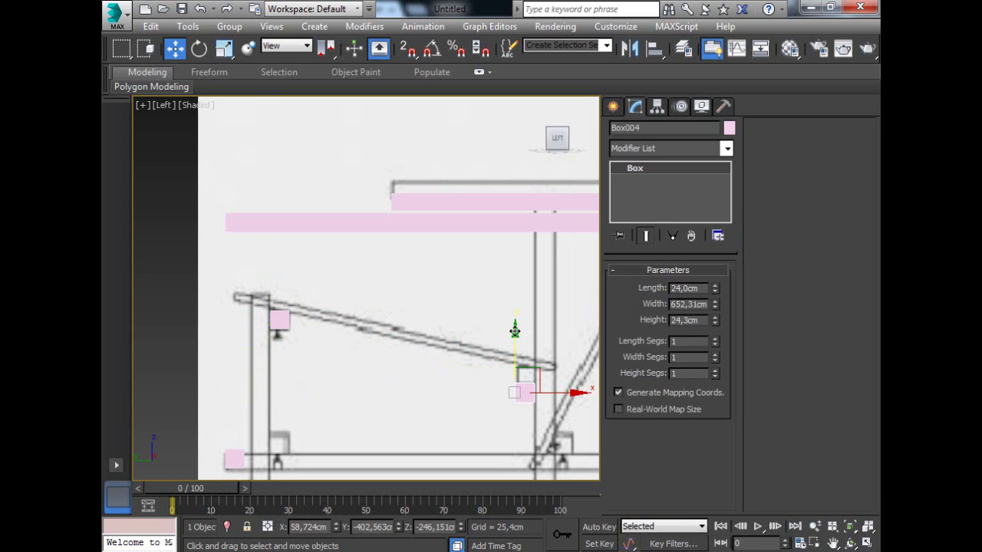
drag(517, 329, 515, 313)
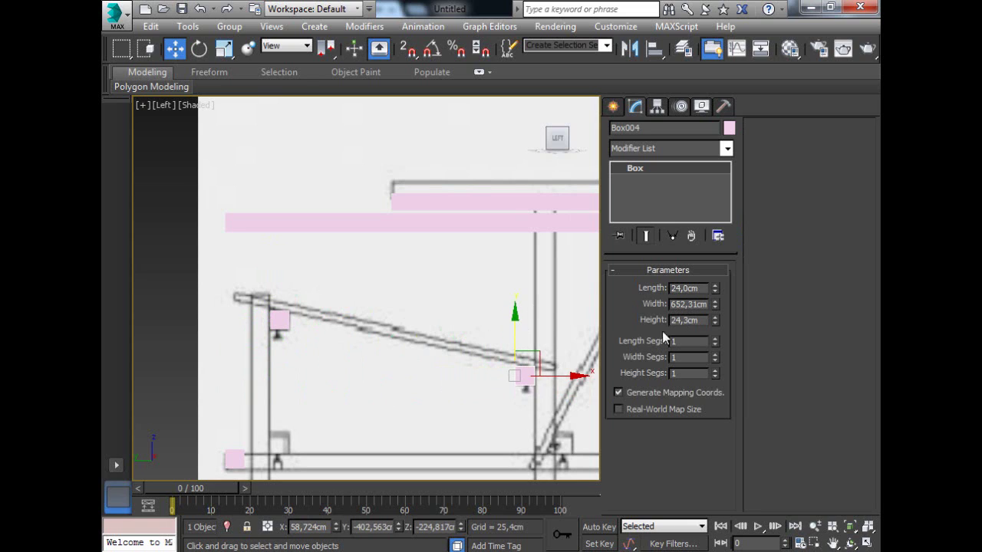
- Move the bottom rail in the left view onto the drawn lower block beside the front leg
click(233, 459)
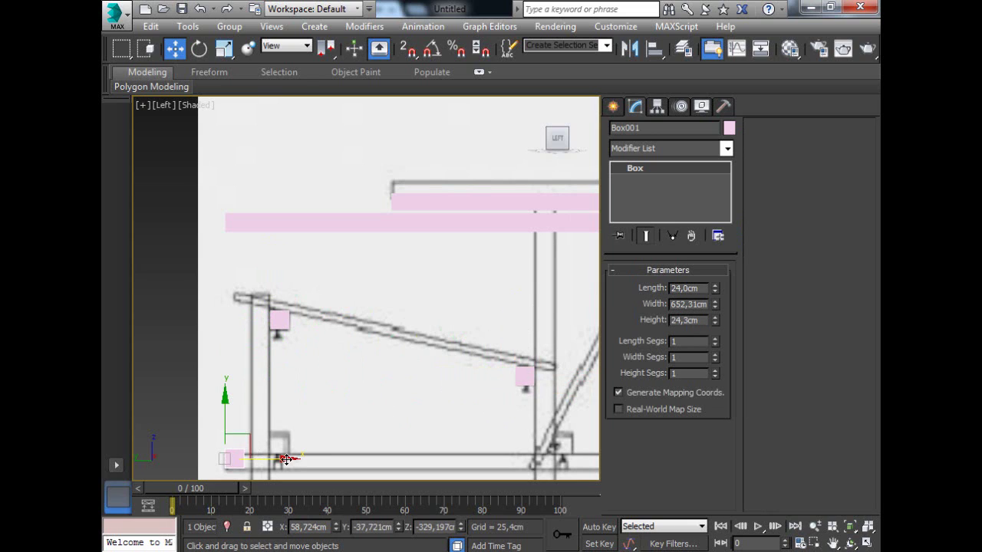
drag(285, 459, 330, 460)
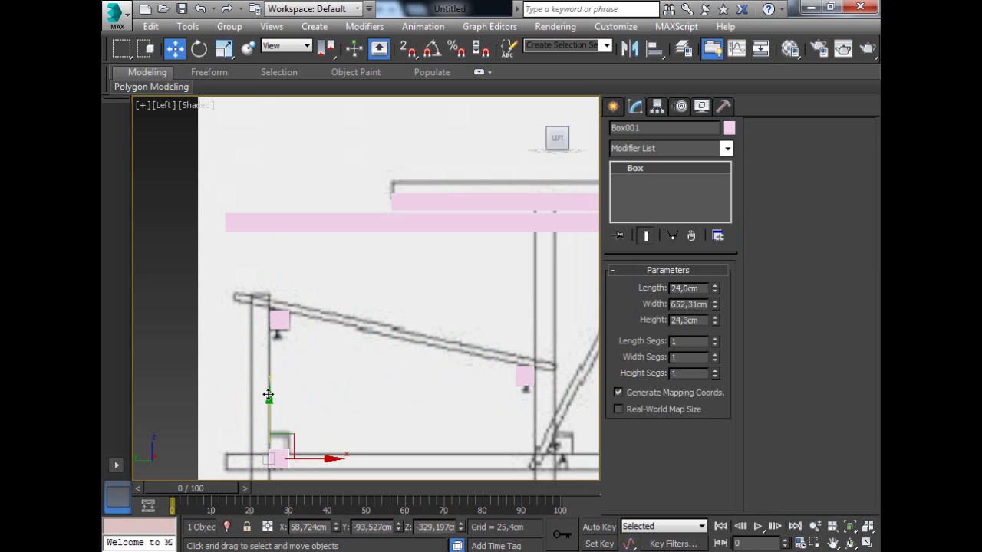
drag(269, 396, 271, 378)
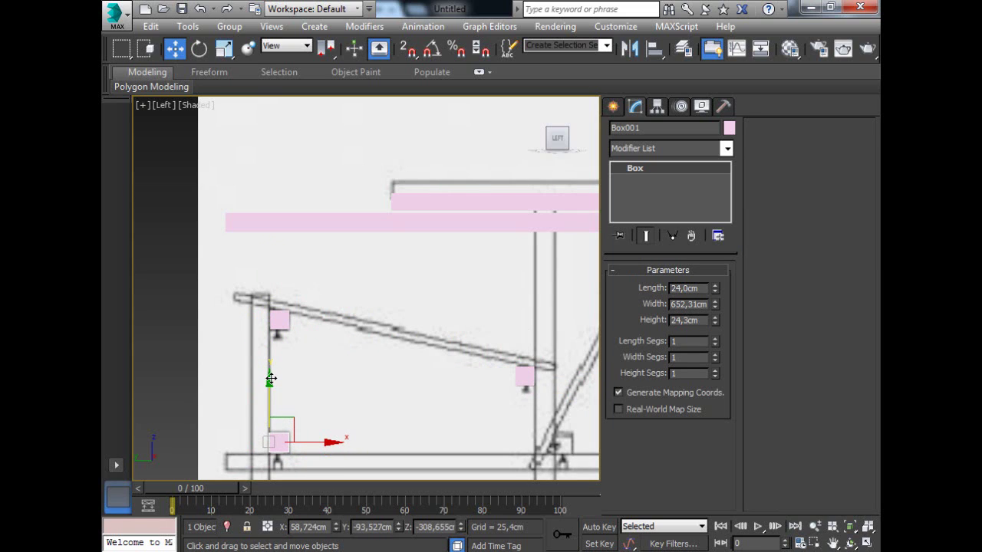
- Clone the bottom rail as an instance onto the drawn lower block behind the middle leg
scroll(384, 386, down, 5)
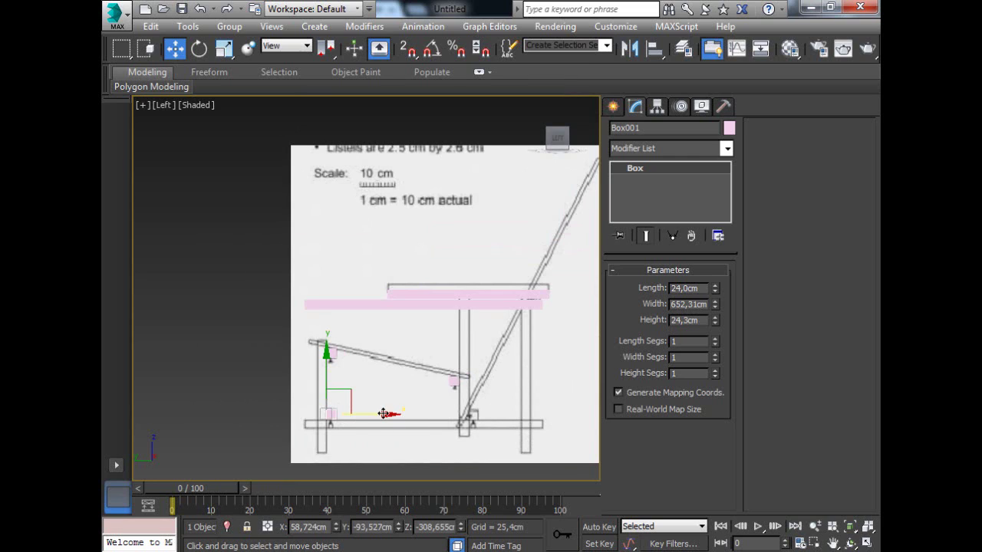
mouse_move(386, 414)
mouse_down()
mouse_move(412, 419)
mouse_move(389, 428)
mouse_move(395, 418)
mouse_move(532, 425)
mouse_up()
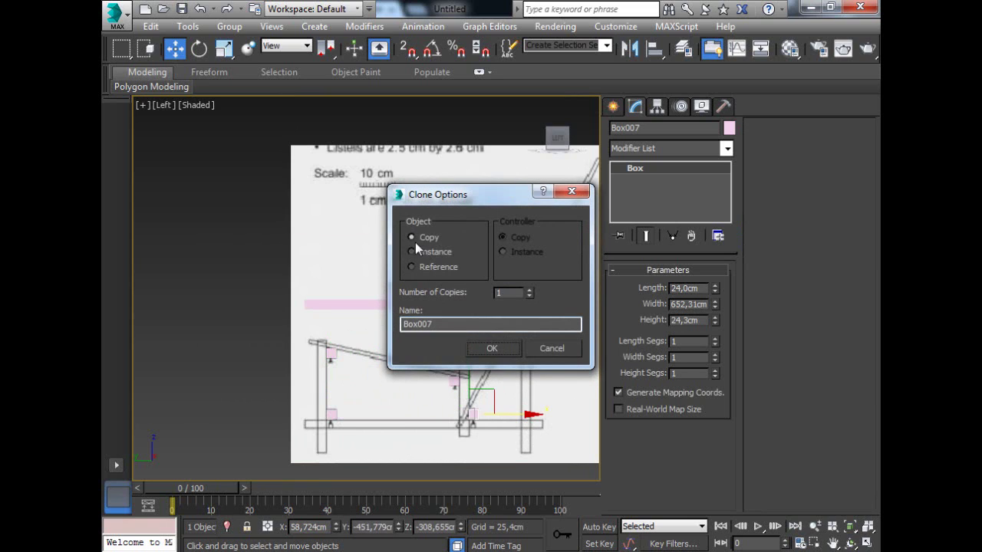
click(412, 251)
click(493, 350)
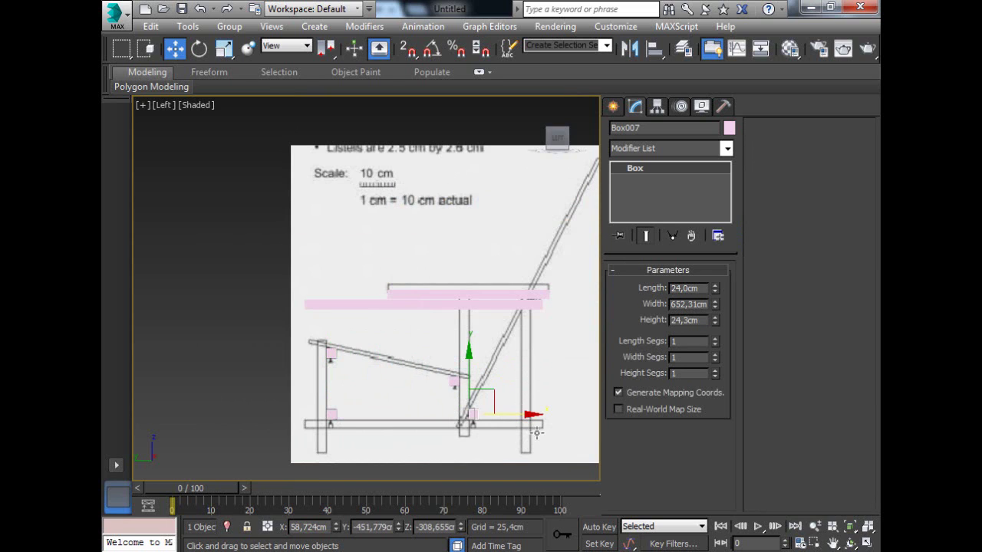
click(257, 390)
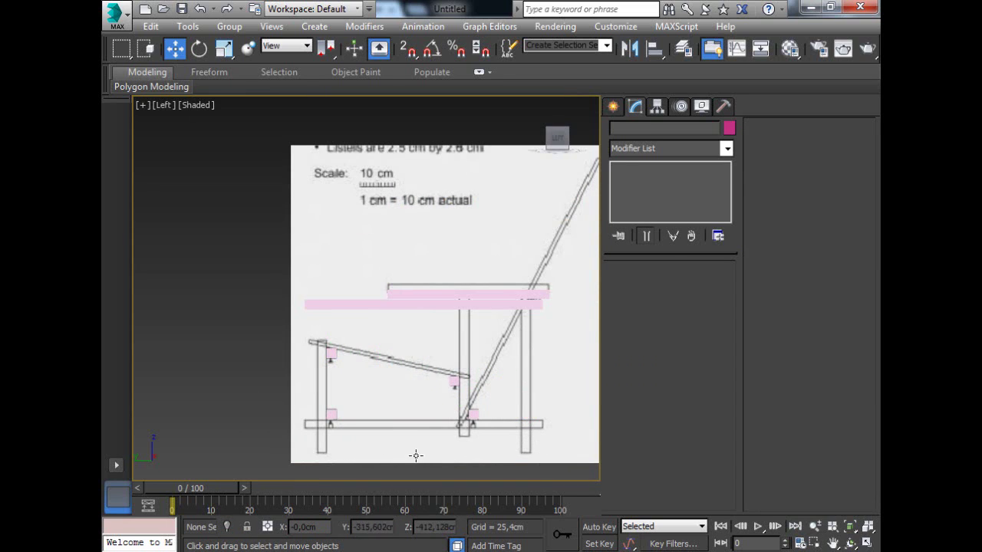
- Fine-tune the cloned lower rail's position to match its drawn block behind the middle leg
scroll(430, 453, up, 2)
click(496, 399)
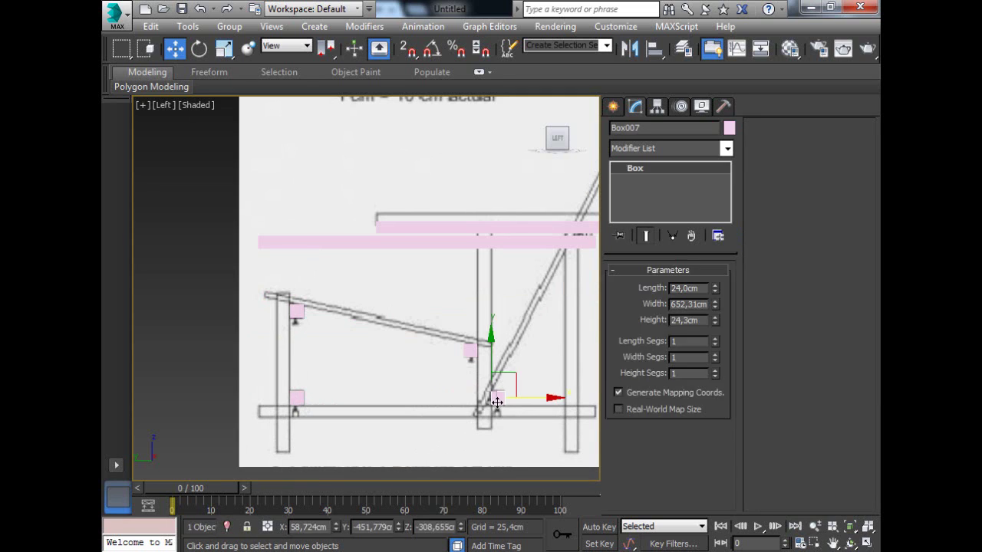
drag(555, 397, 555, 398)
drag(491, 338, 492, 339)
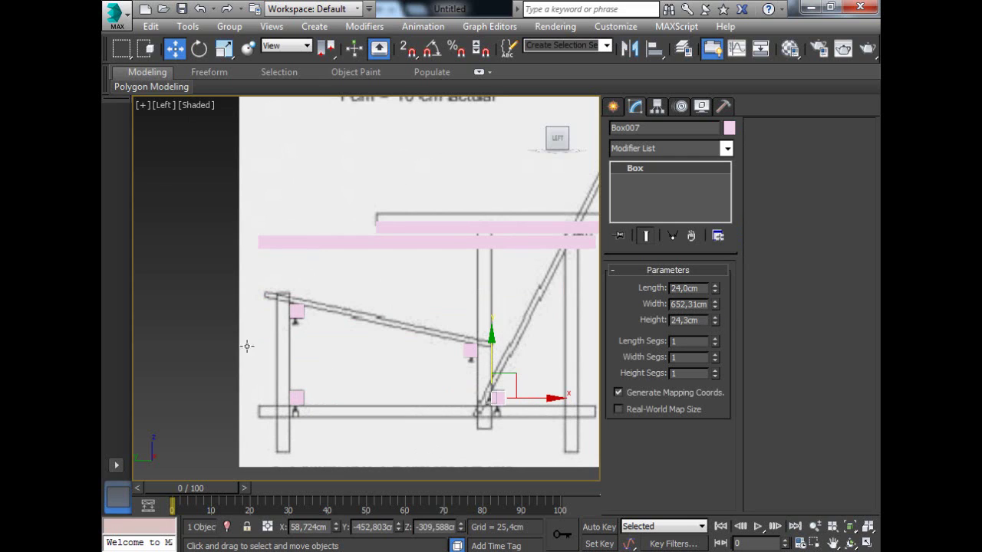
click(214, 347)
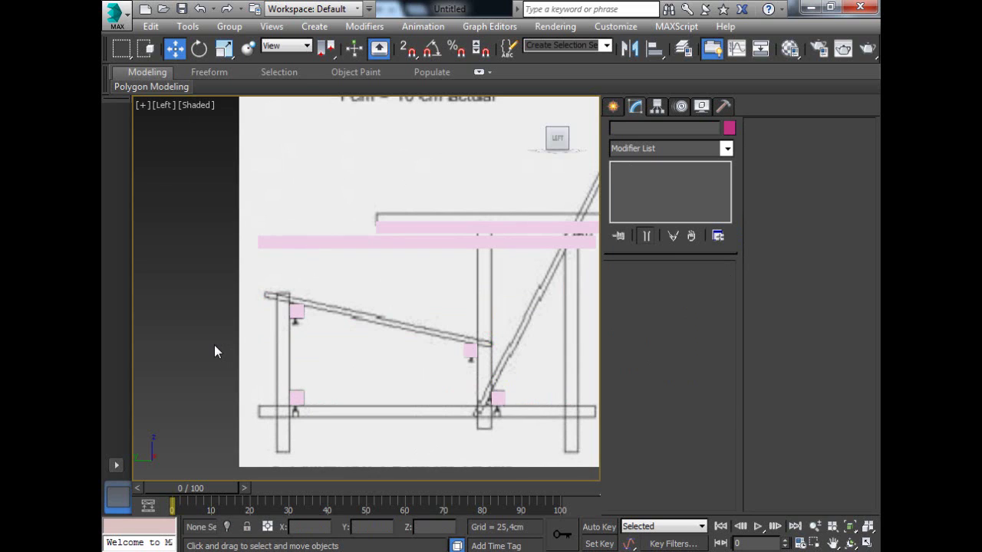
scroll(274, 345, down, 2)
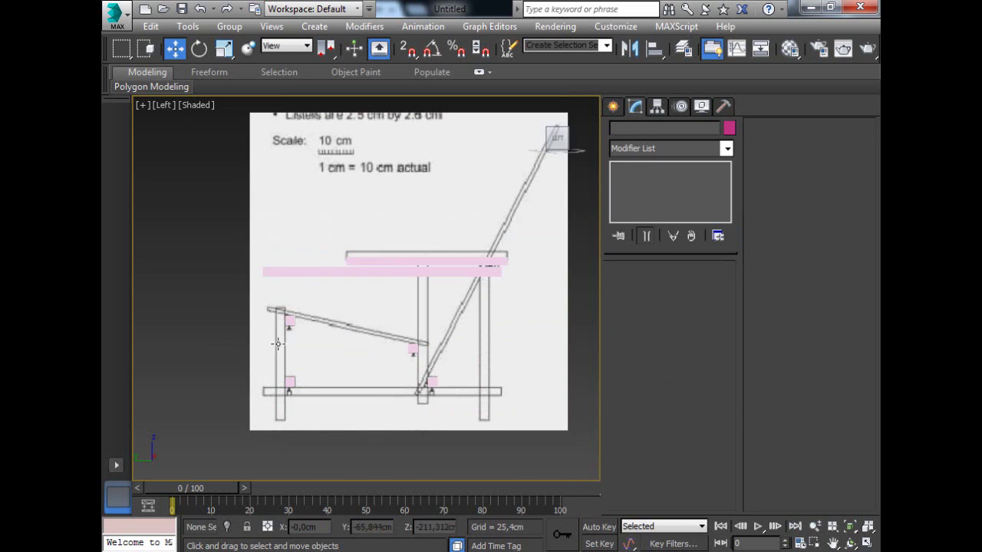
scroll(446, 376, up, 2)
scroll(446, 376, down, 2)
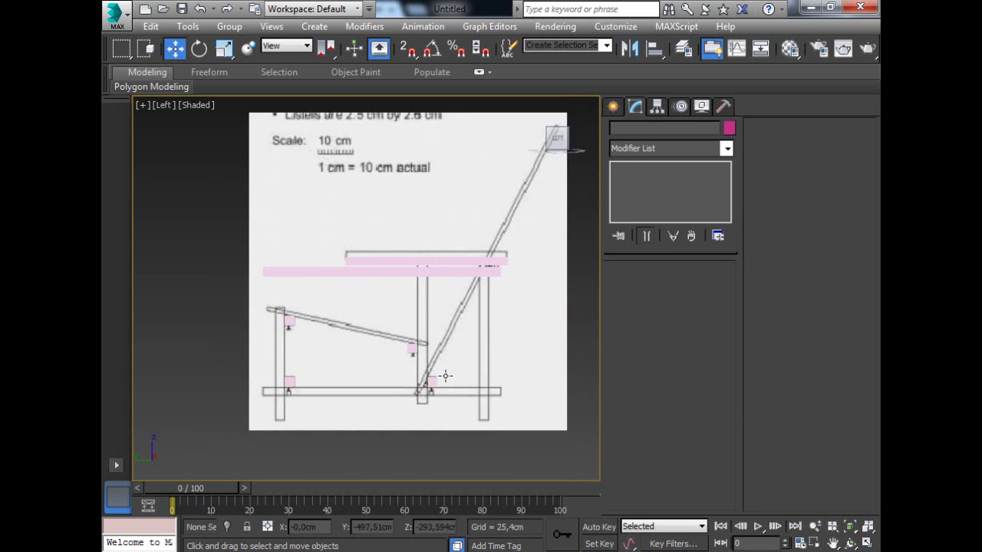
click(325, 272)
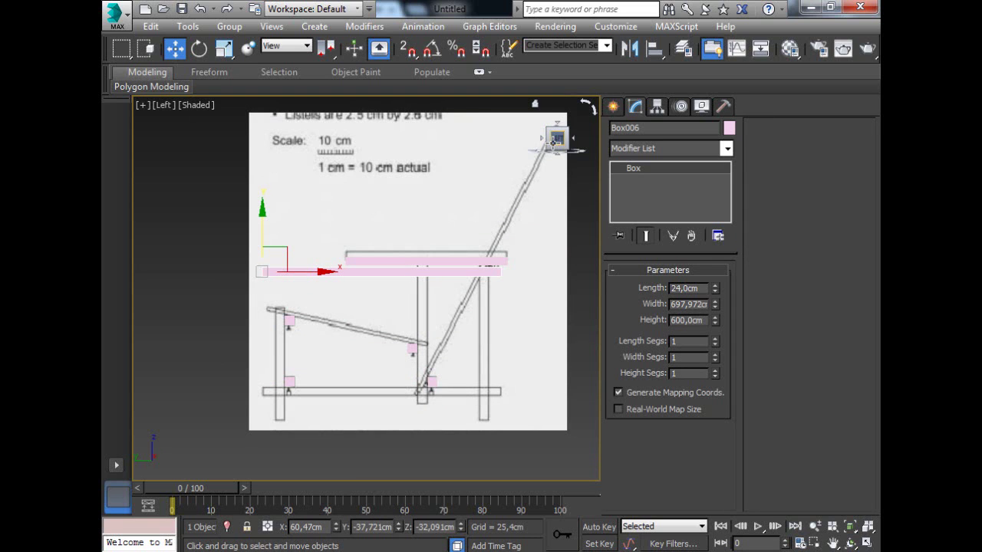
drag(557, 138, 536, 202)
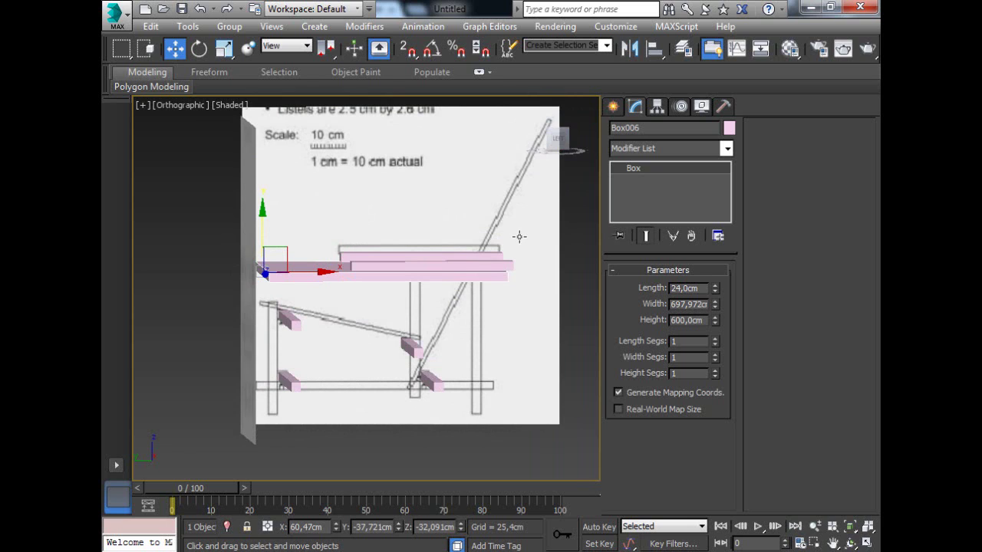
key(f)
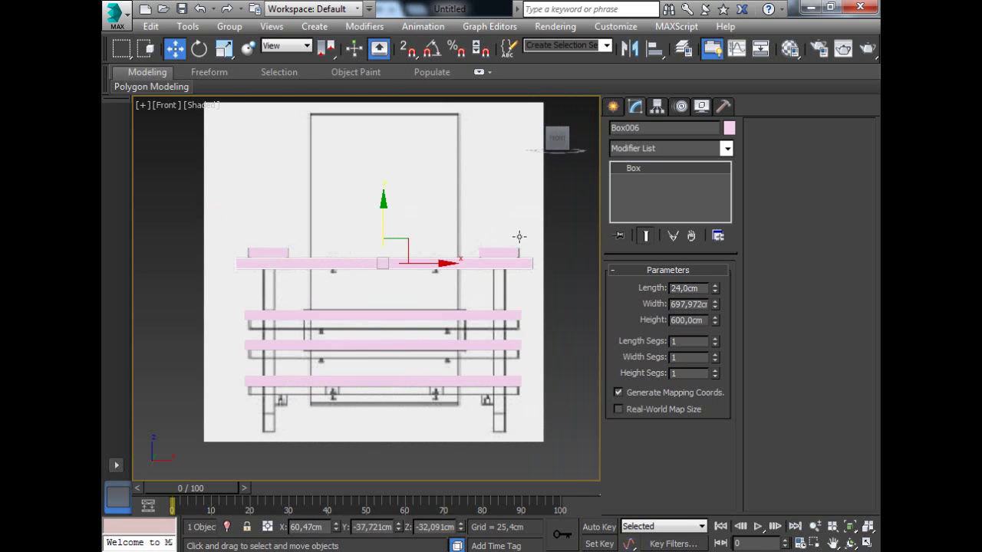
key(l)
- Select both armrest boards and raise them together onto the drawn armrest outline in the left view
scroll(518, 236, up, 3)
click(163, 272)
click(344, 273)
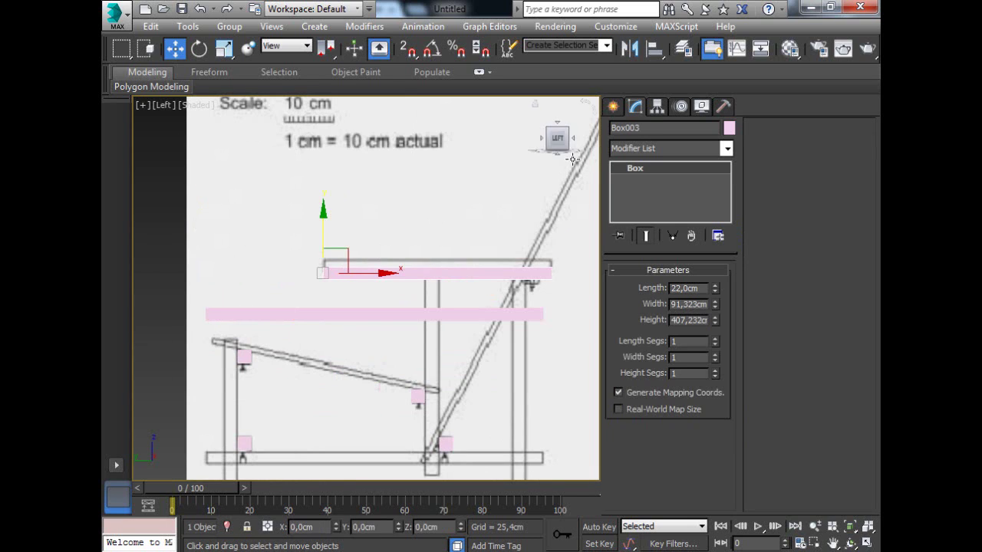
drag(557, 139, 537, 165)
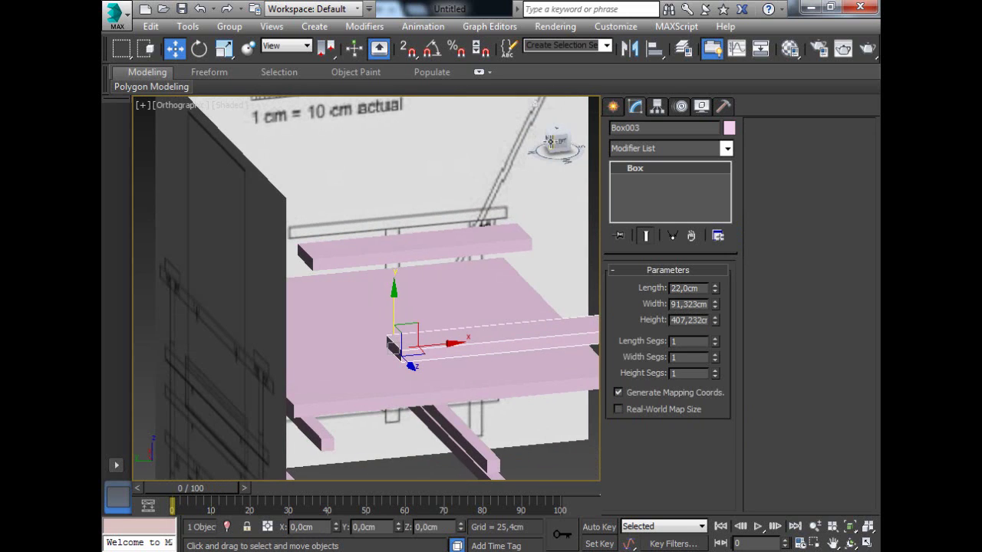
ctrl+click(397, 250)
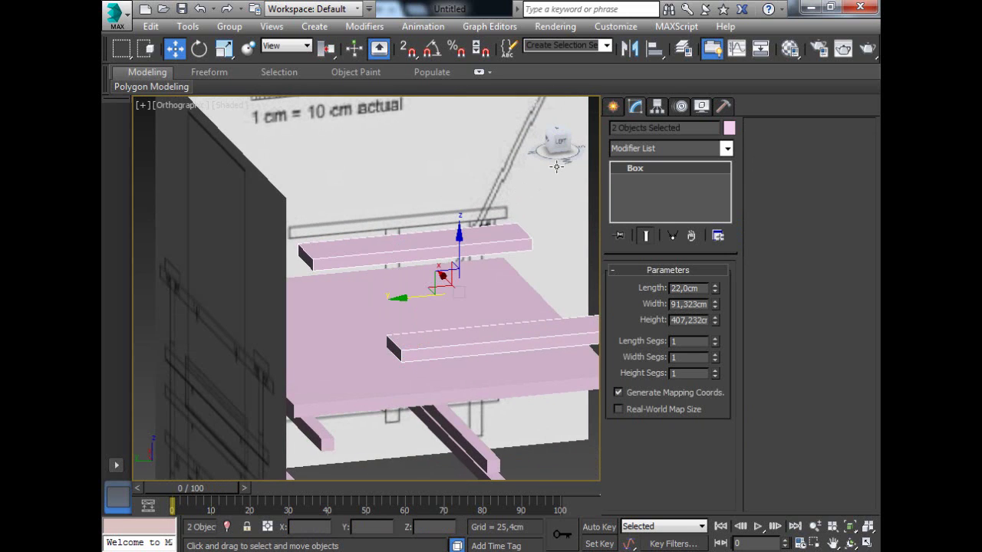
key(l)
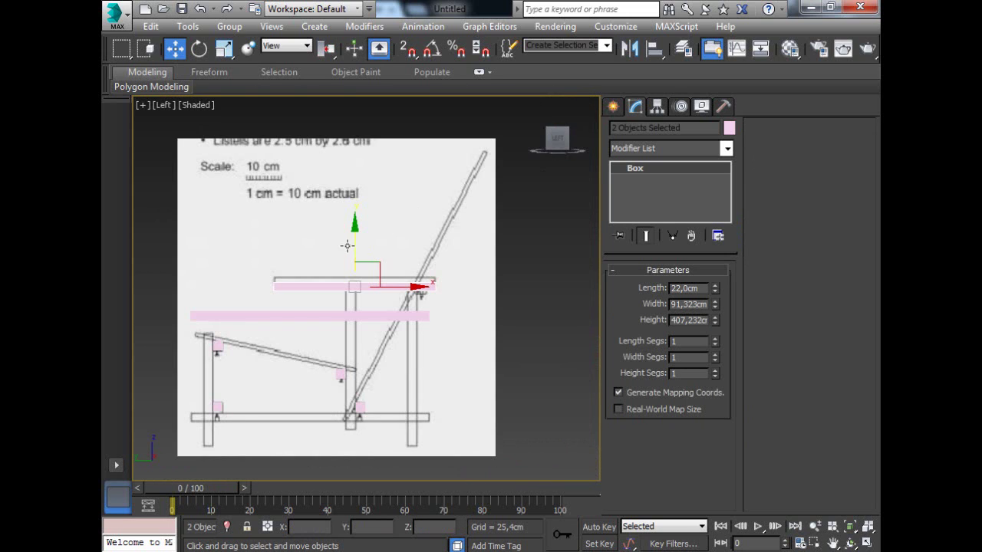
drag(354, 227, 355, 222)
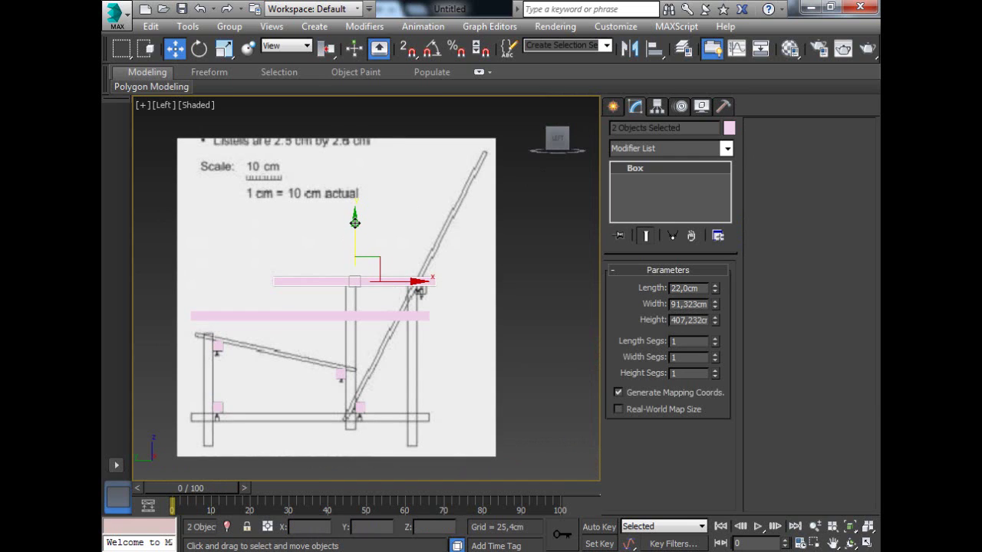
- Raise the wide board to just beneath the armrests and set its height to 24.3 cm
click(258, 318)
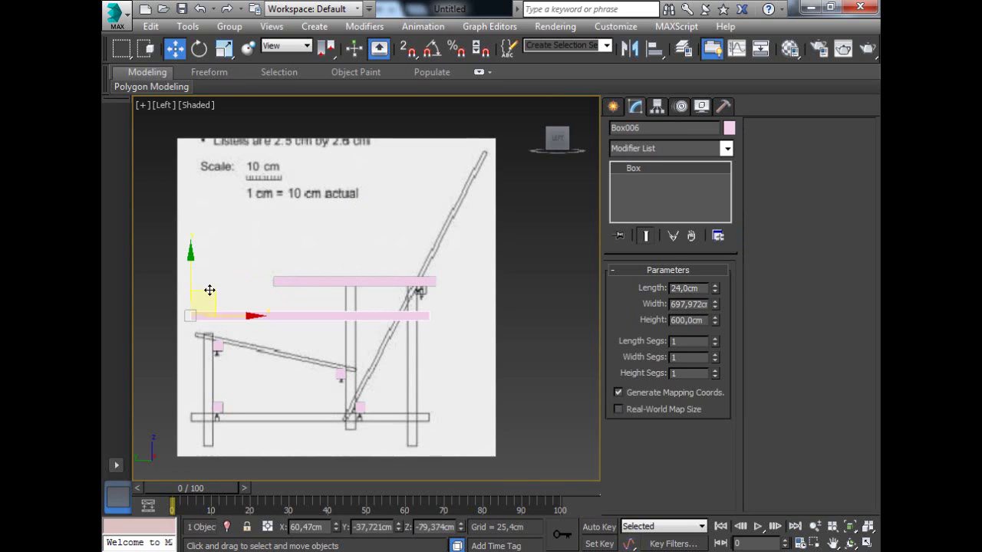
drag(191, 254, 188, 232)
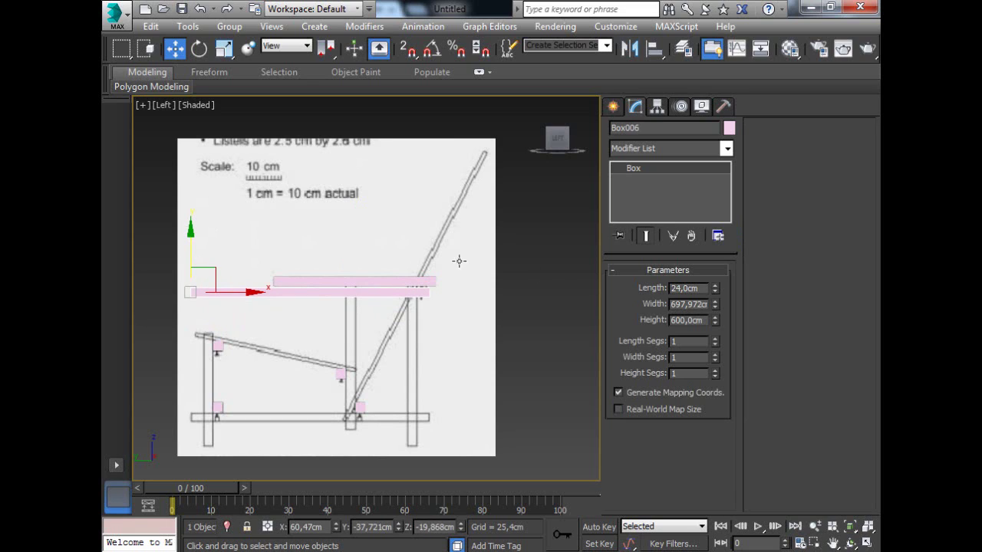
double_click(695, 321)
text(24,3cm)
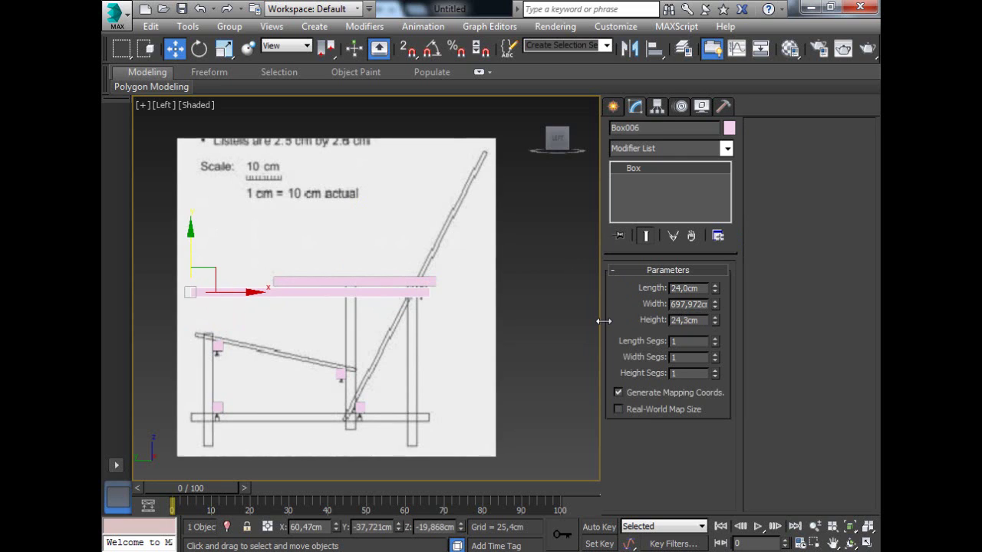
key(Return)
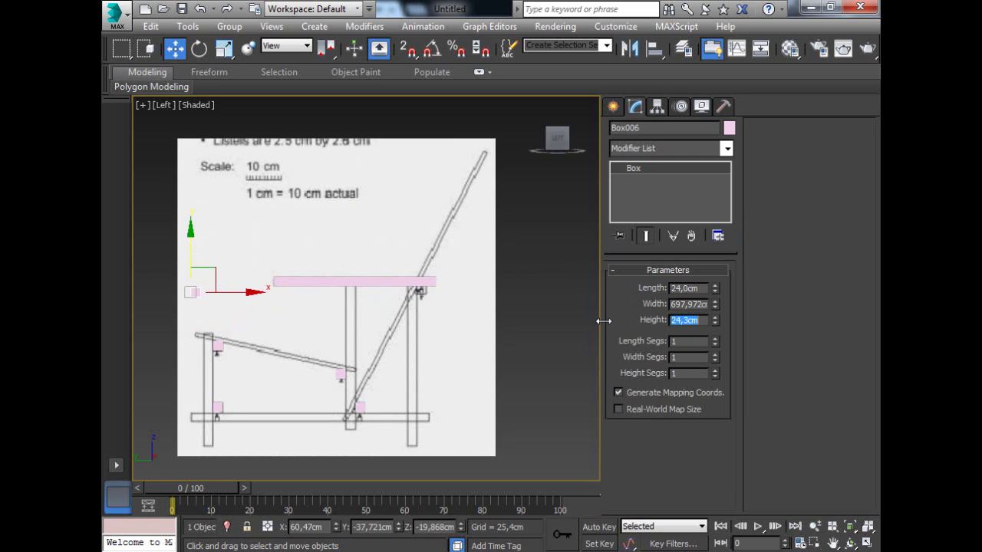
- Move the shortened rail onto the drawn block behind the rear leg, directly under the armrest, and fine-tune its position
drag(199, 278, 481, 321)
scroll(423, 282, up, 3)
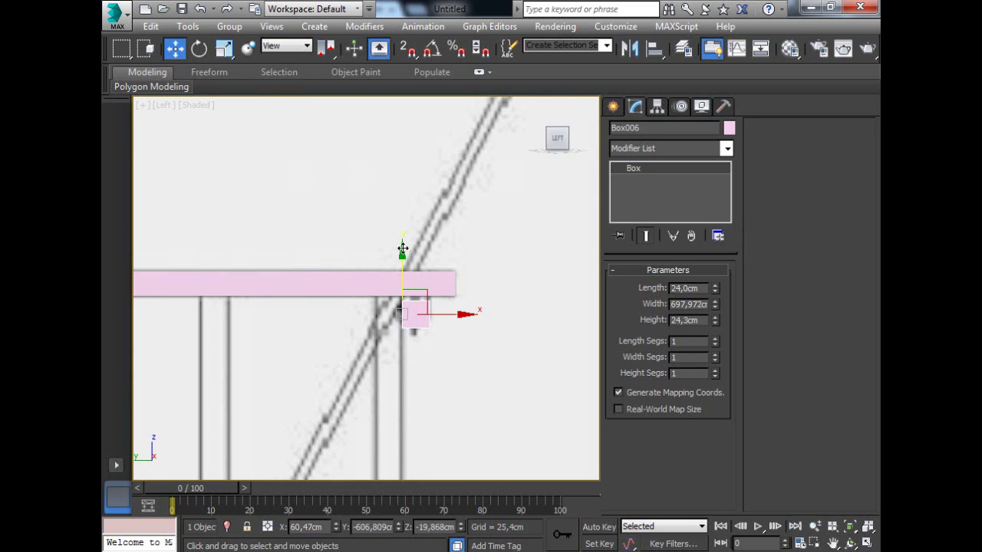
drag(402, 248, 401, 244)
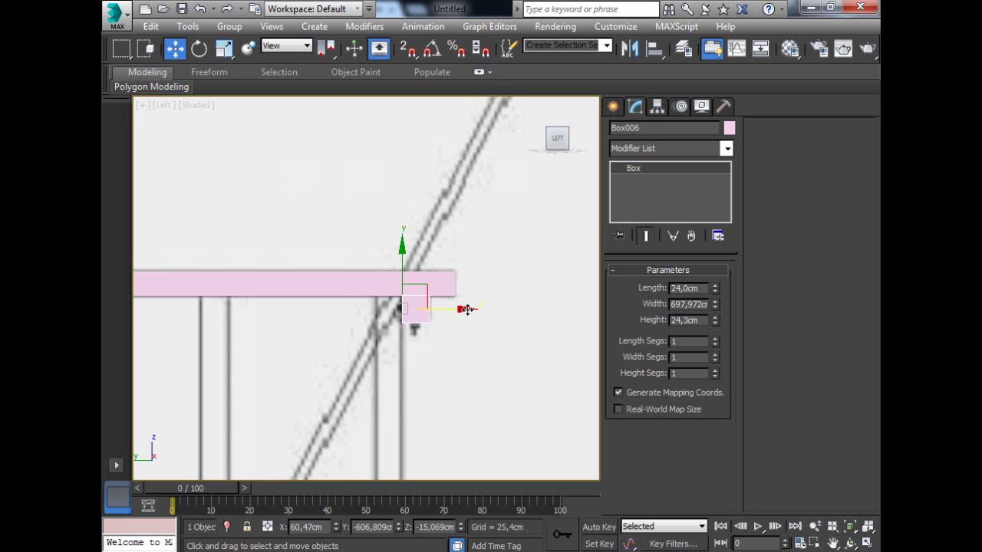
drag(465, 308, 466, 308)
scroll(467, 309, down, 6)
scroll(445, 314, up, 3)
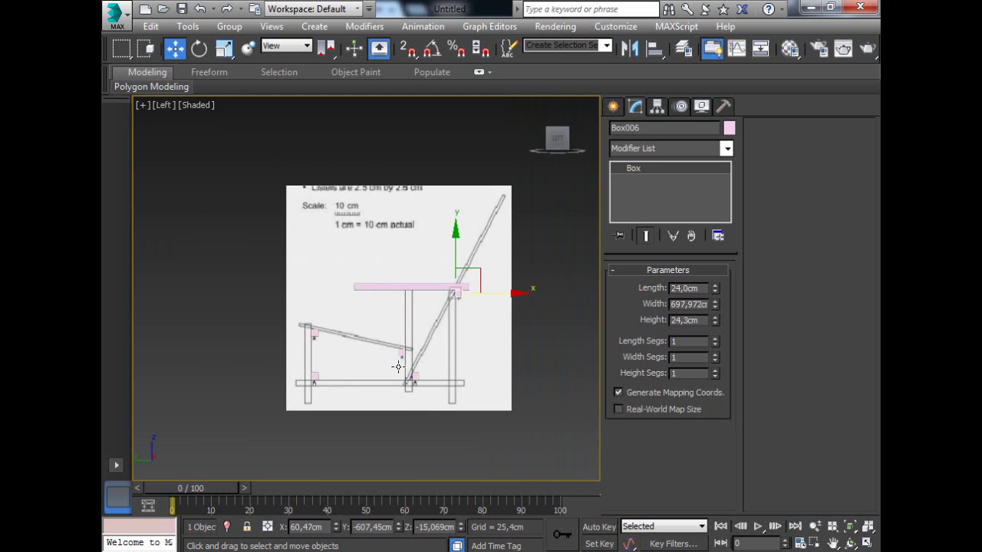
click(374, 387)
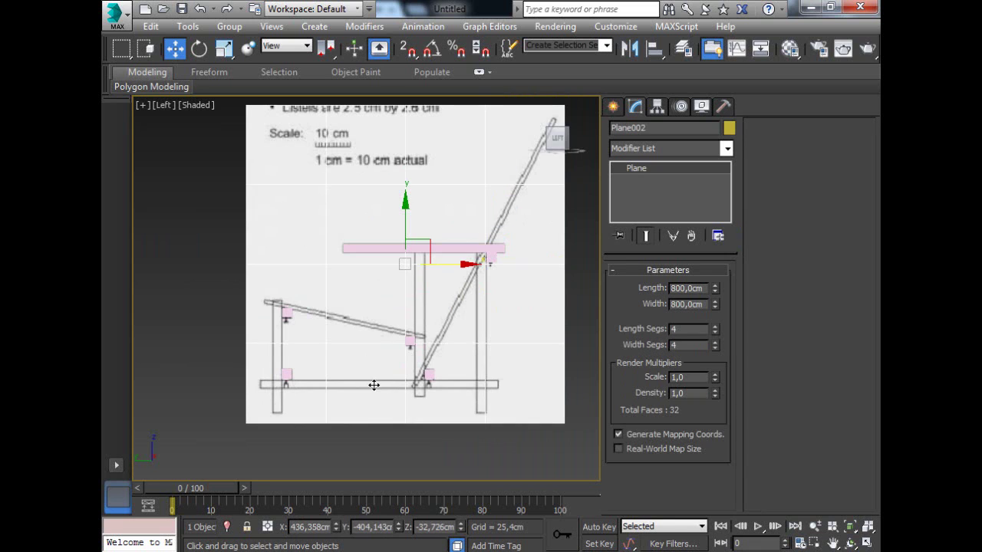
click(548, 131)
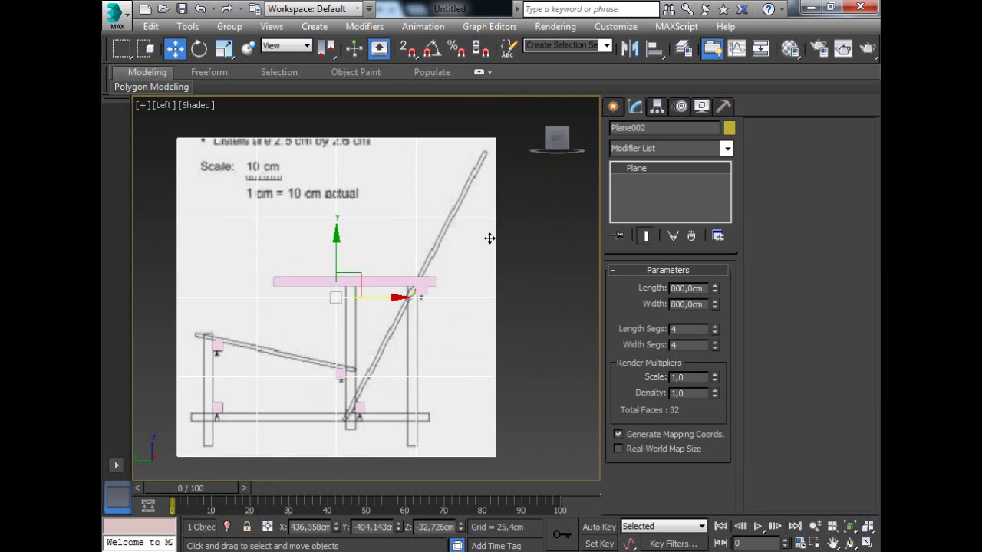
- Clone one armrest board as an independent copy onto the drawn bottom rail and slide it toward the front leg
click(284, 279)
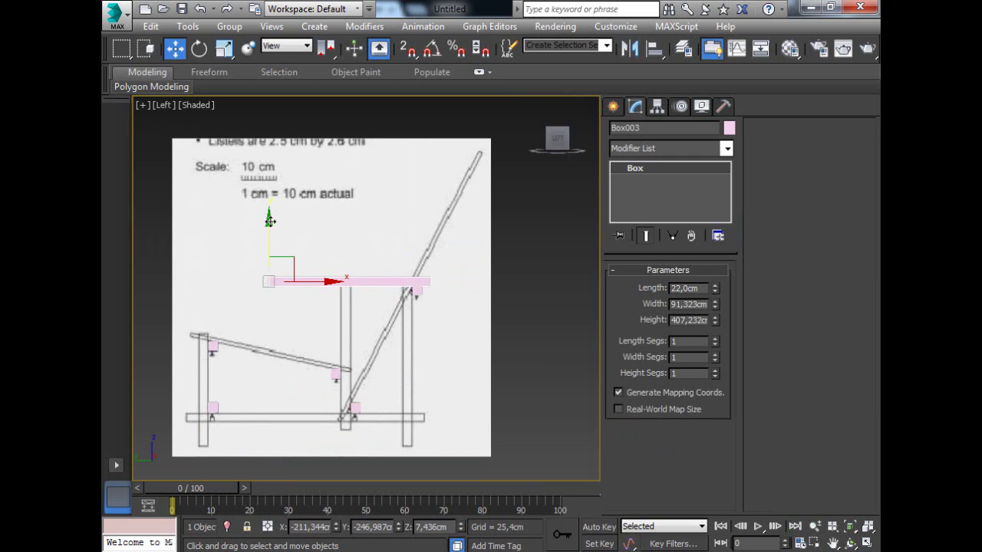
shift+drag(271, 221, 278, 357)
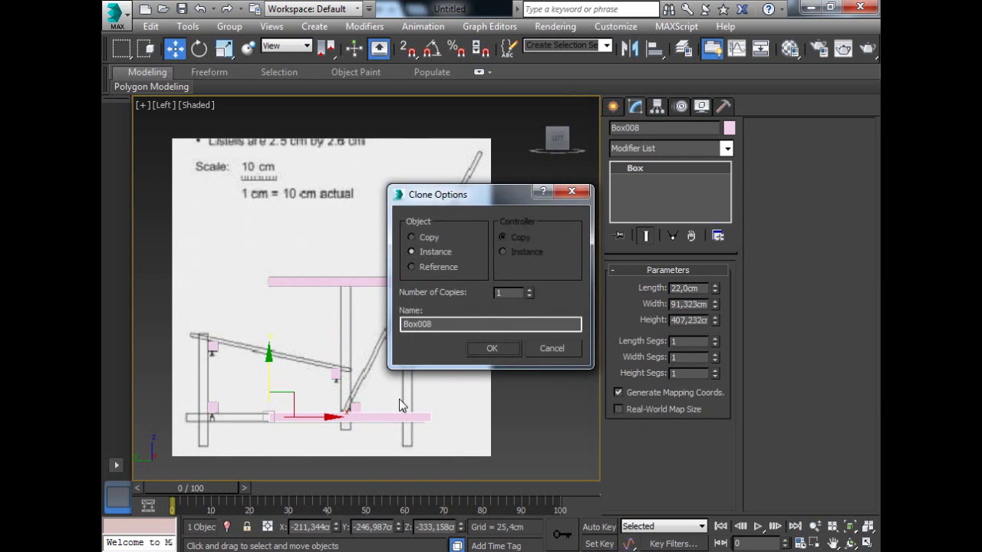
click(427, 238)
click(492, 348)
drag(323, 416, 286, 416)
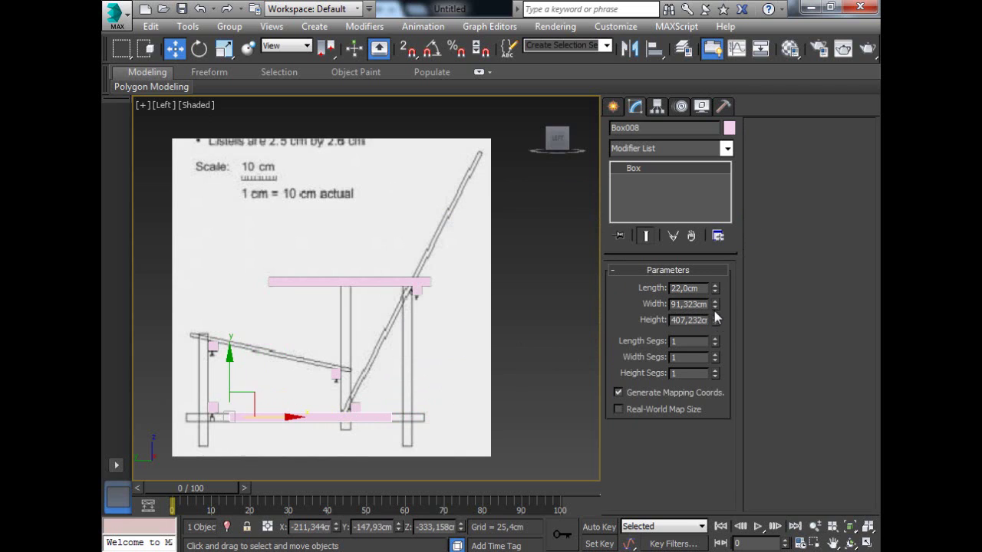
- Set the copied bottom board's length to 24 cm
drag(690, 289, 616, 288)
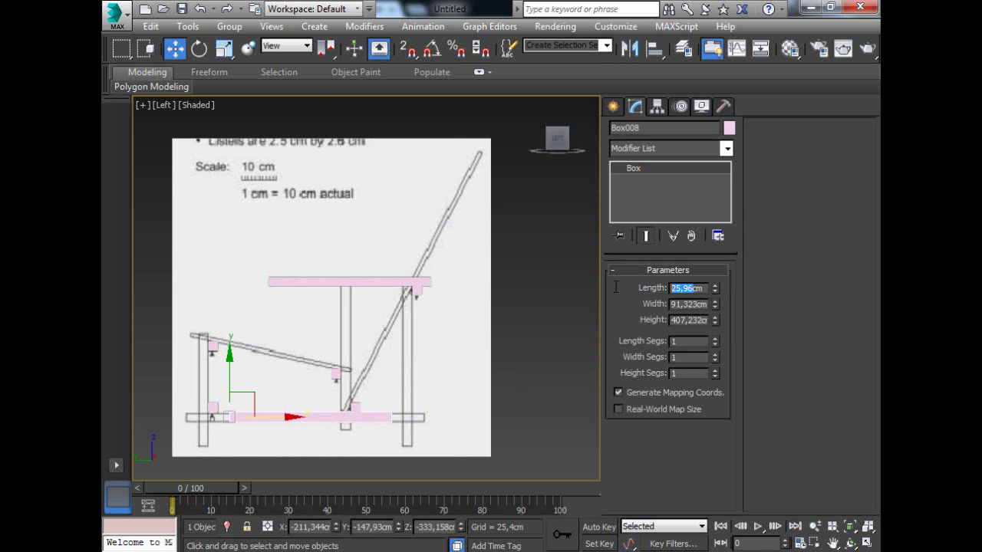
text(24cm)
key(Return)
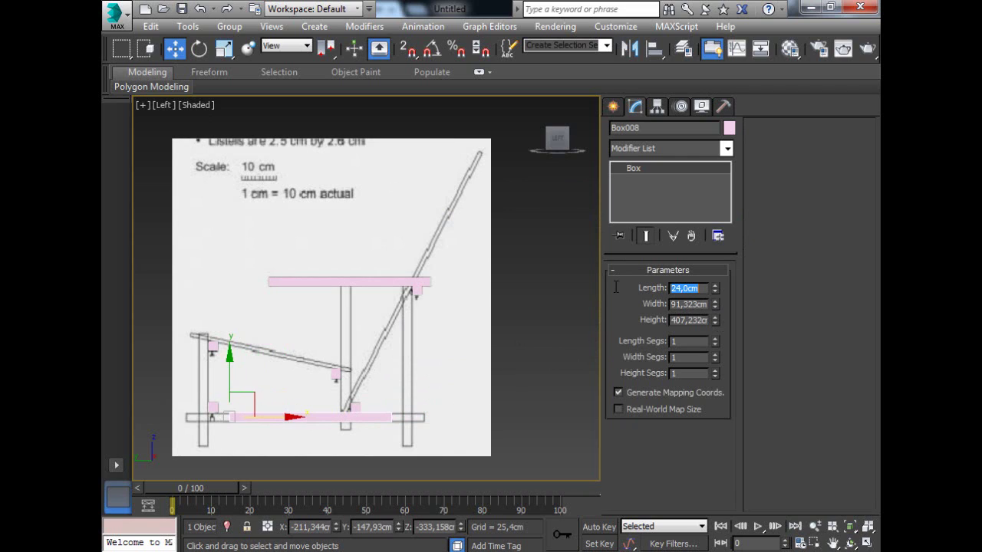
- Increase the bottom board's height to about 629 cm while shifting it forward past the front leg
drag(715, 321, 719, 305)
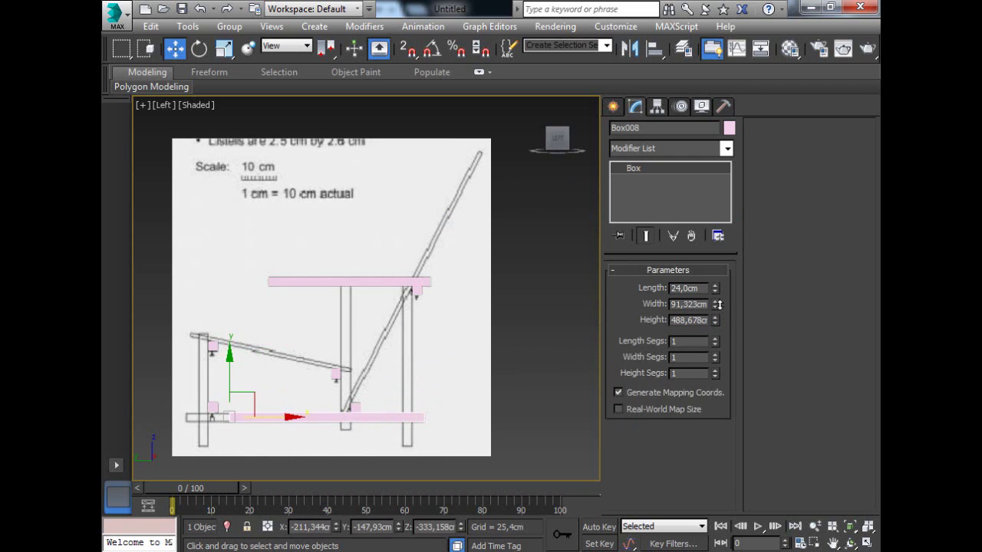
drag(286, 417, 271, 416)
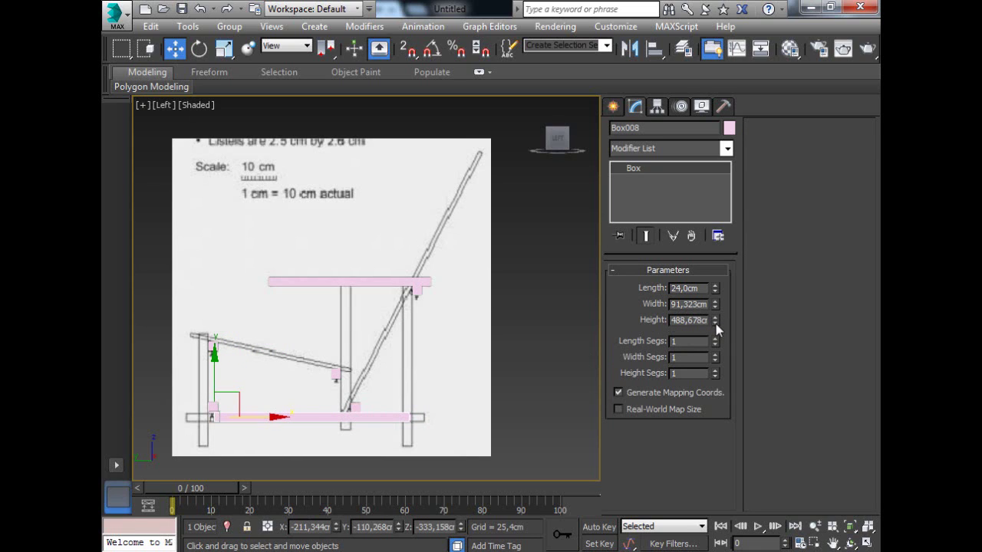
drag(715, 320, 715, 316)
drag(287, 419, 274, 419)
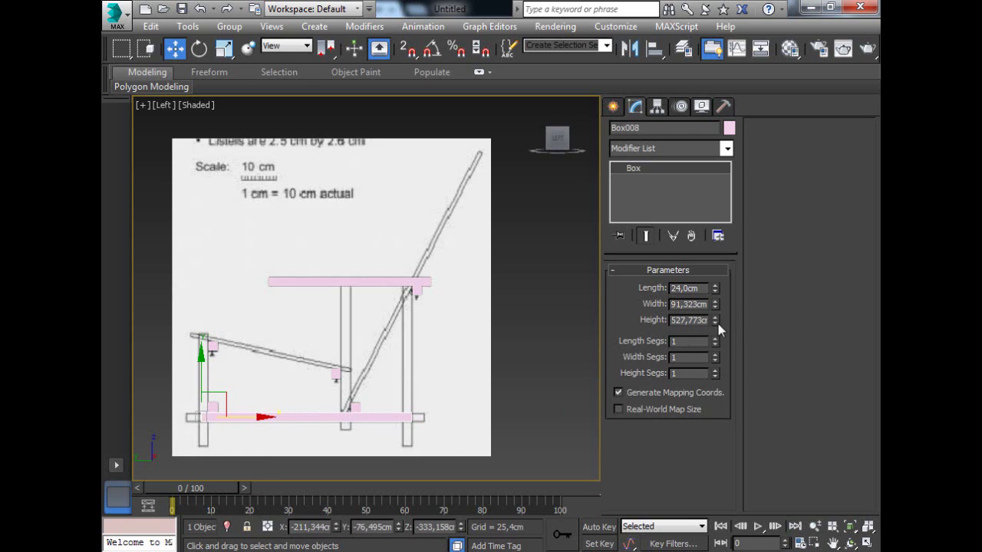
drag(715, 323, 716, 313)
drag(262, 417, 242, 416)
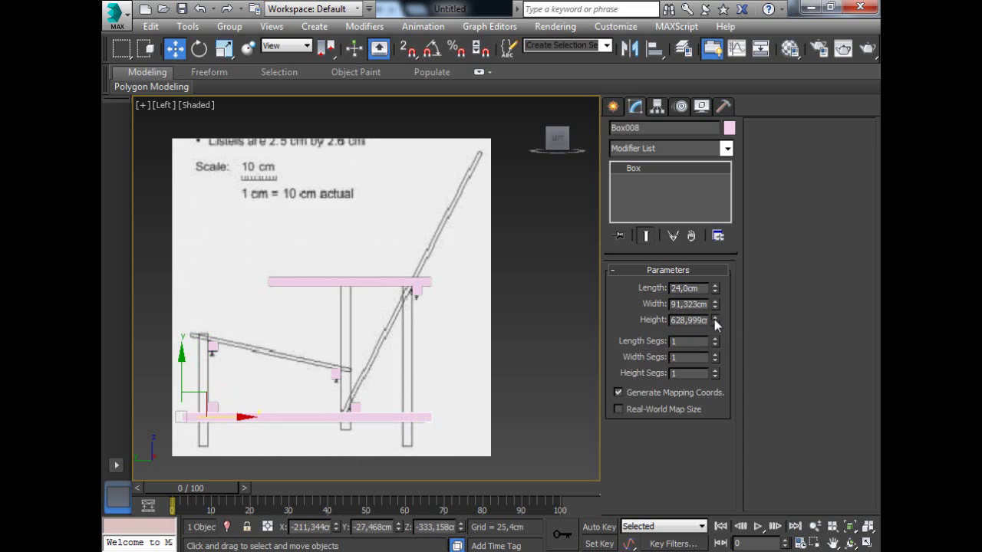
- Set the bottom board's height to 600 cm, align it with the drawn bottom rail and deselect it
drag(714, 321, 715, 324)
double_click(700, 321)
text(600cm)
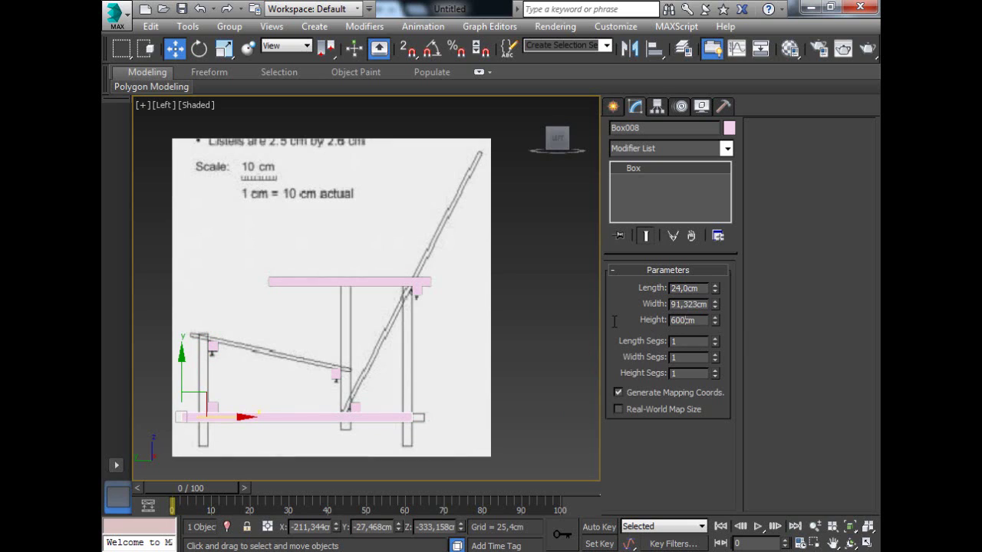
key(Return)
drag(246, 416, 252, 416)
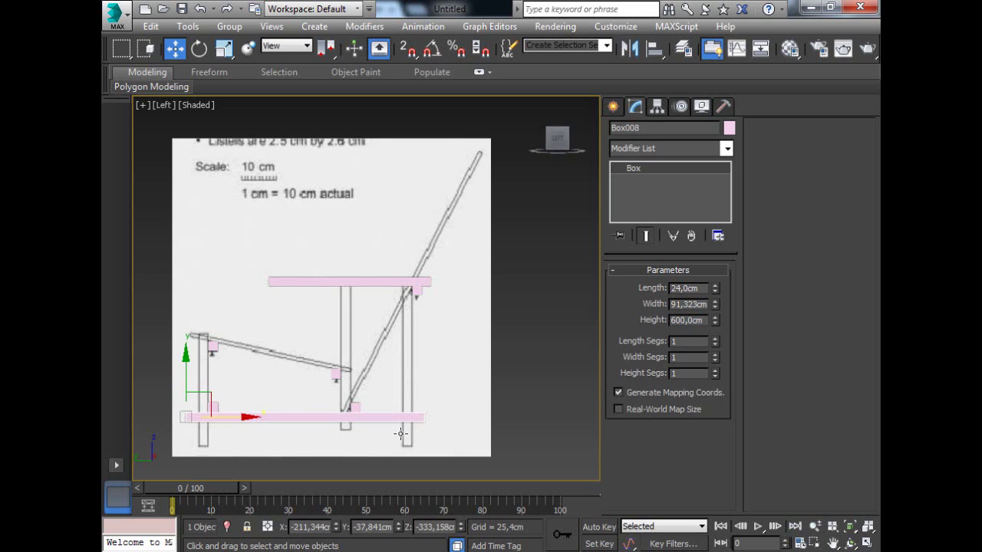
click(521, 382)
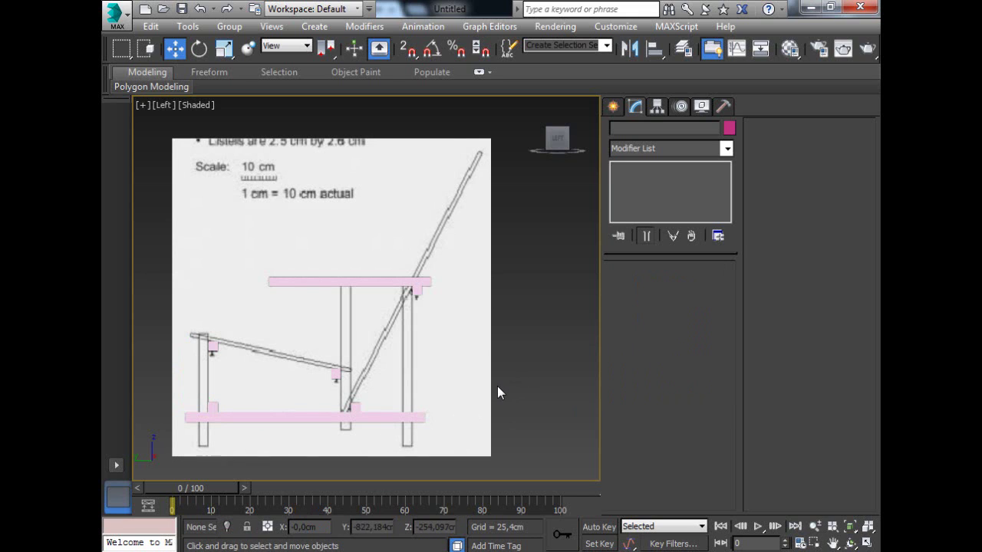